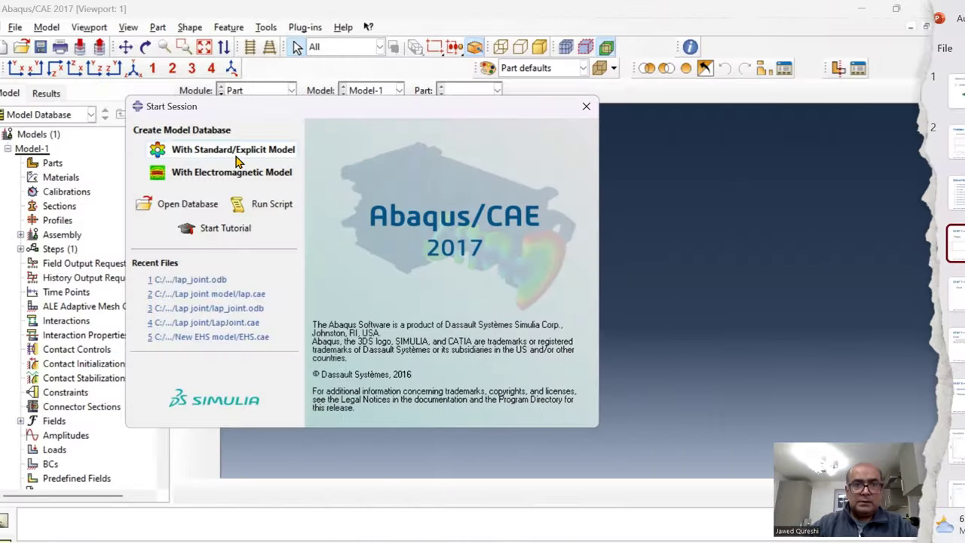
Create a Standard/Explicit model and a 3D deformable solid extrusion part named Plate with approximate size 100.
left_click(251, 154)
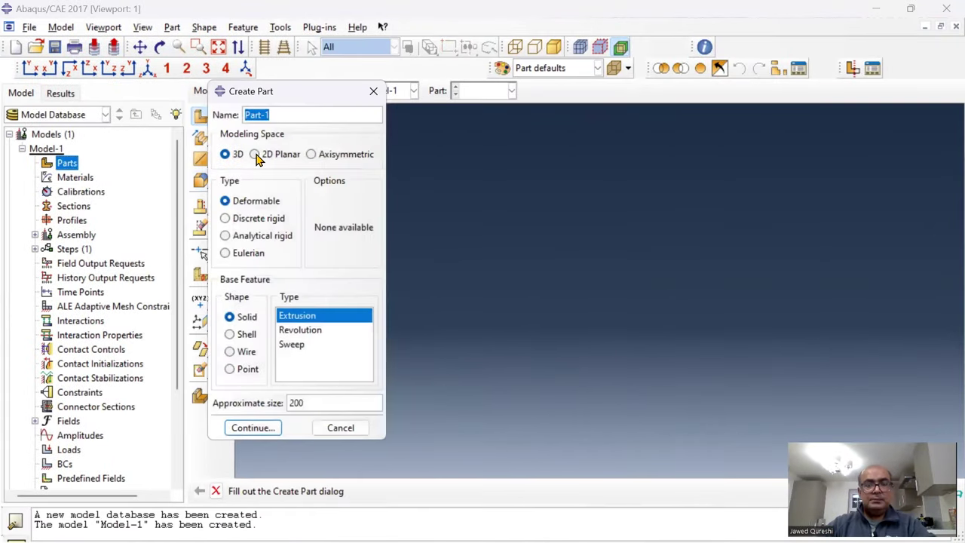
type("Plate")
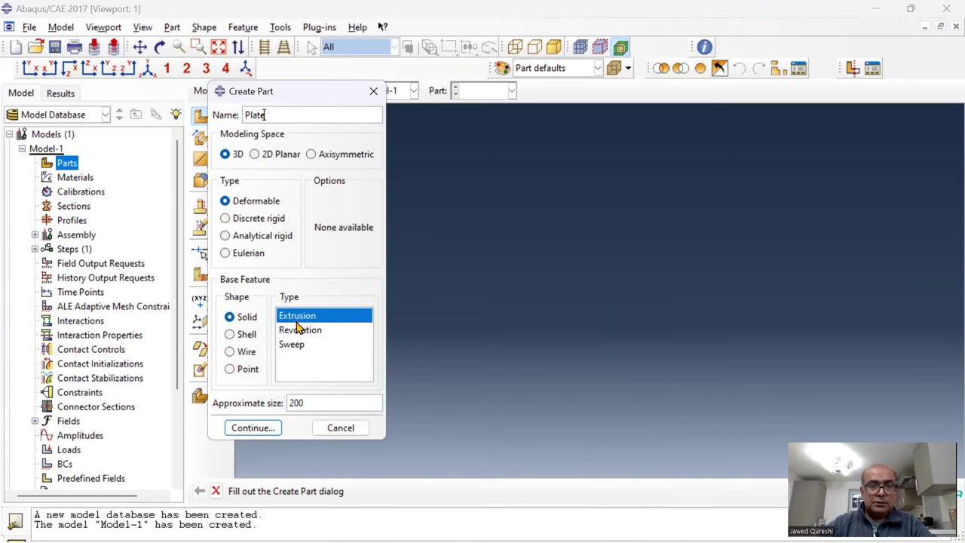
left_click_drag(309, 399, 262, 393)
type("2")
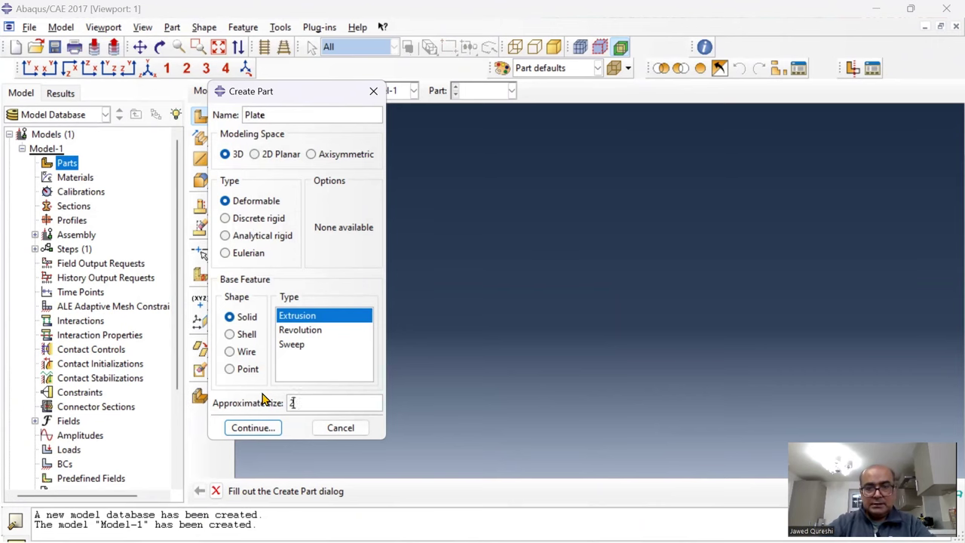
type("00")
key("Return")
Sketch a rectangle about 32.5 wide and 18 high around the sketch origin.
left_click(221, 139)
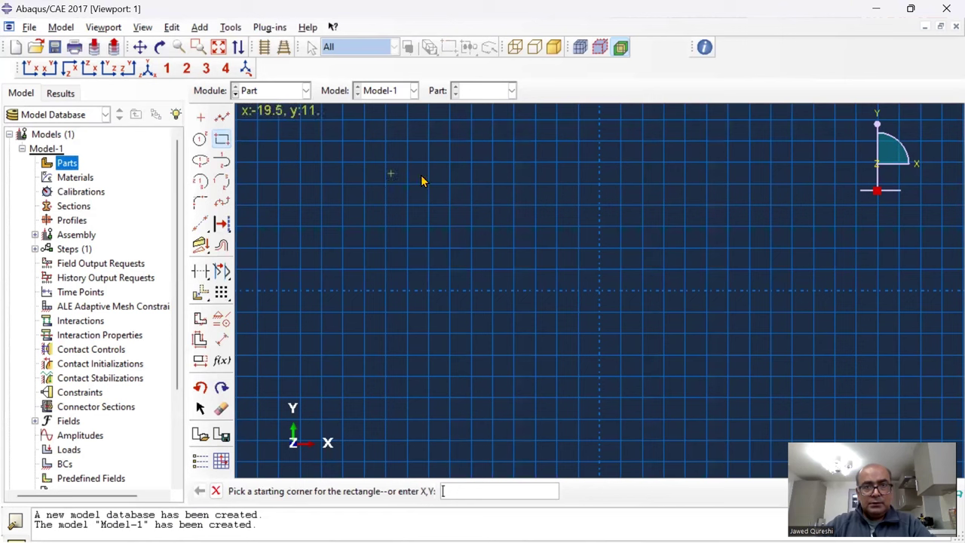
left_click(423, 170)
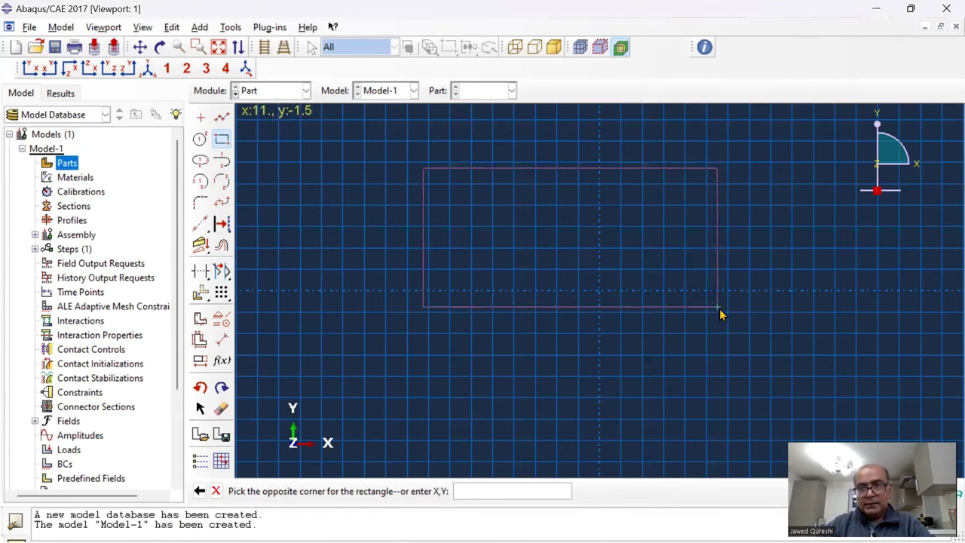
left_click(769, 360)
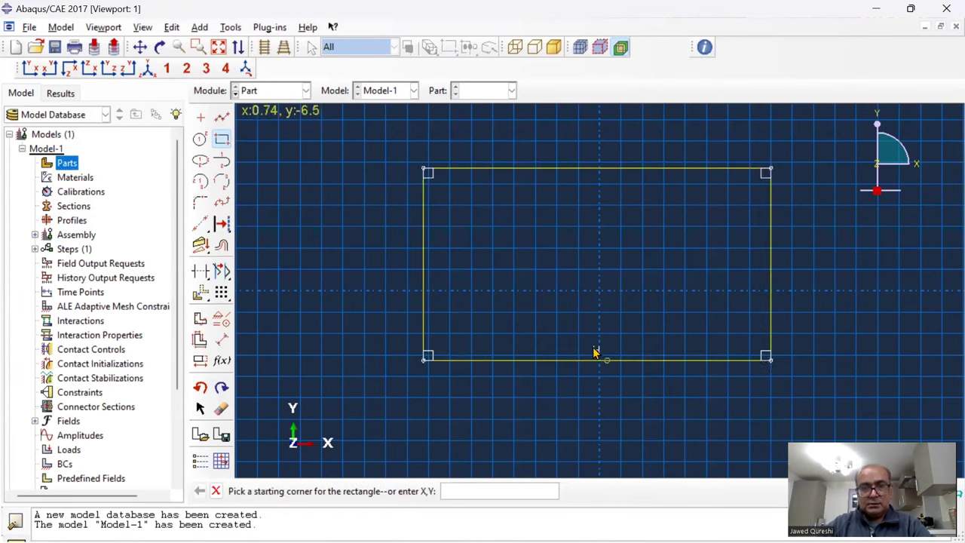
Dimension the rectangle's upper edge to 30 and its left edge to 10.
left_click(221, 339)
left_click(590, 169)
left_click(620, 160)
type("3")
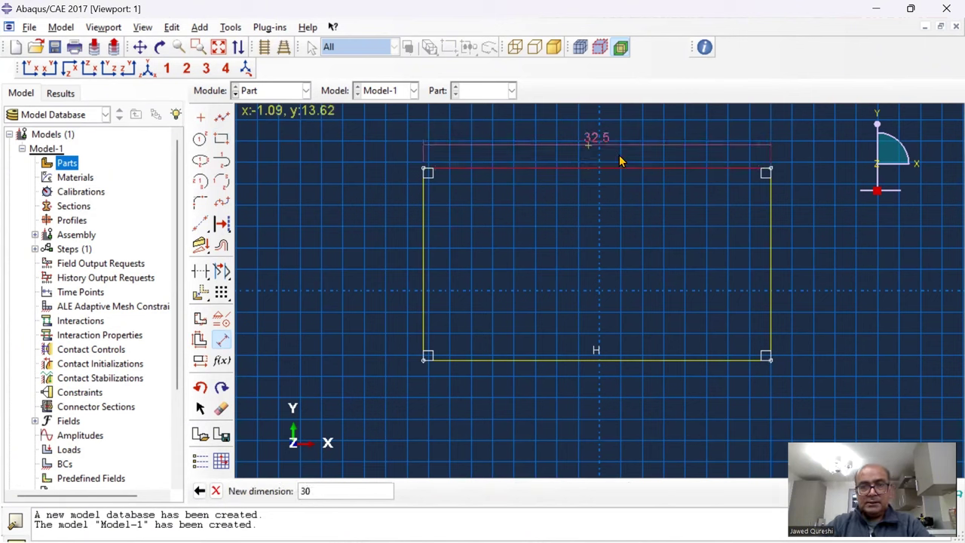
type("0")
key("Return")
left_click(453, 300)
left_click(413, 300)
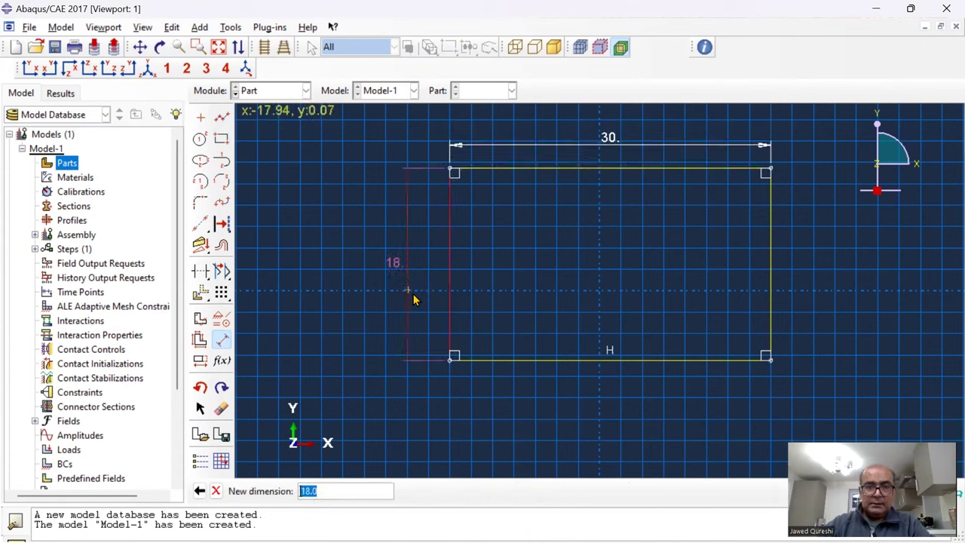
type("10")
key("Return")
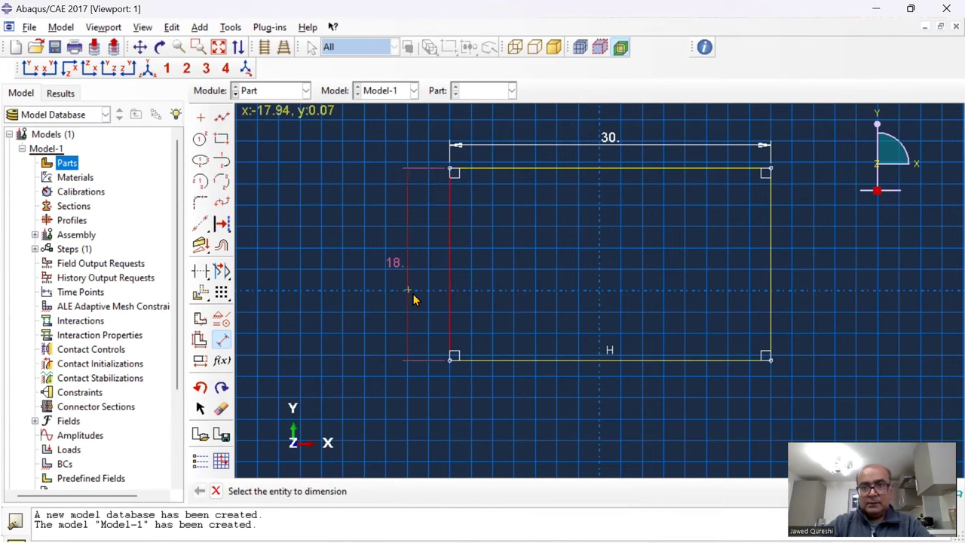
middle_click(409, 295)
Finish the plate sketch and extrude it to a depth of 1.5.
middle_click(409, 294)
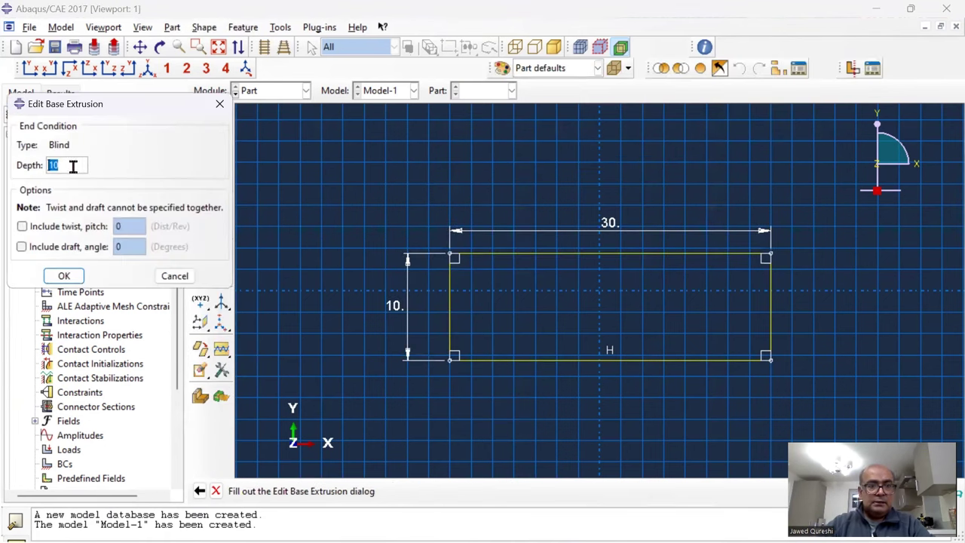
type("1.5")
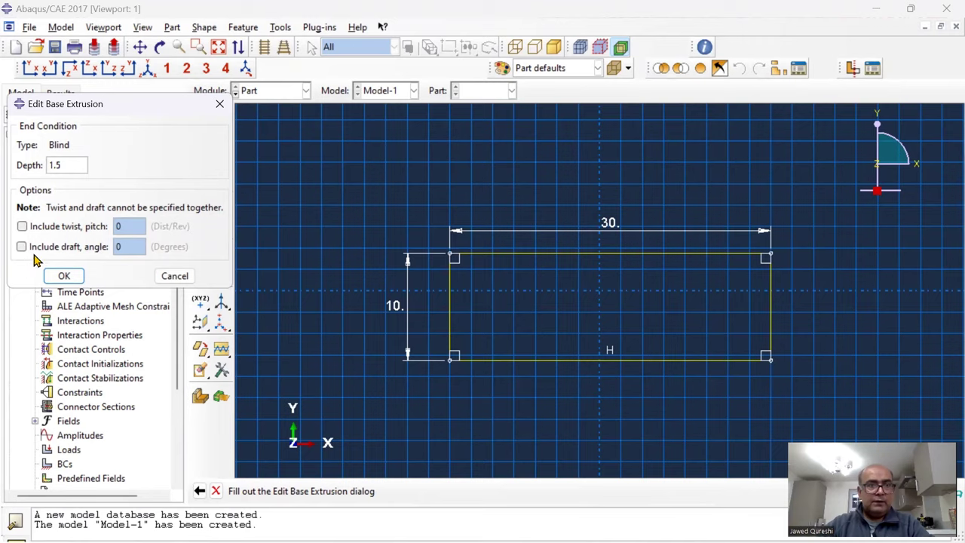
left_click(64, 276)
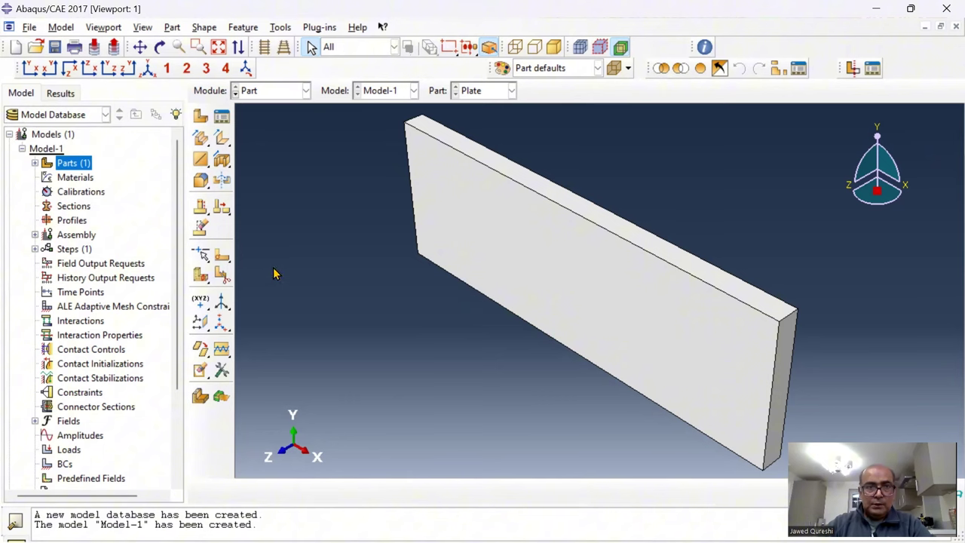
Begin an extruded cut sketch on the plate's large front face, using its right short edge as the vertical reference.
left_click(223, 161)
left_click(532, 270)
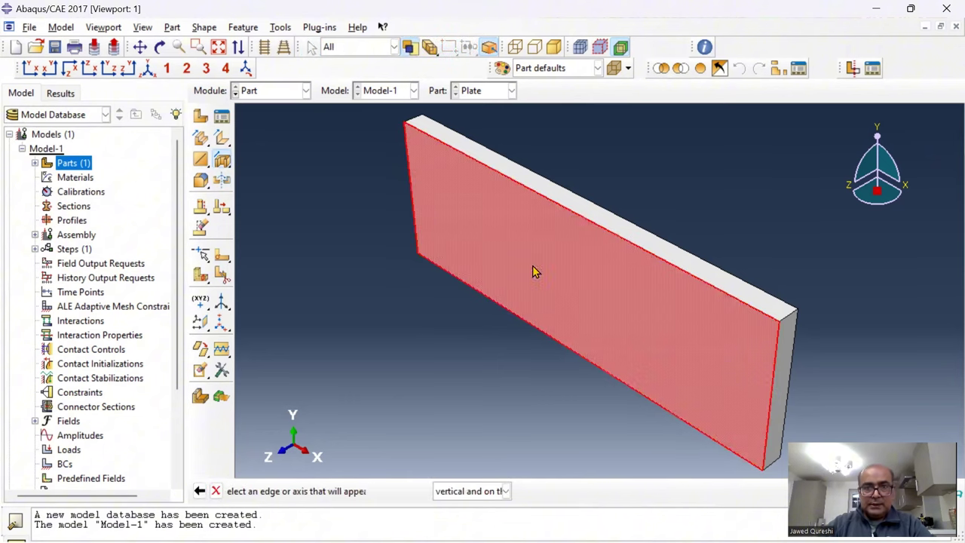
left_click(774, 393)
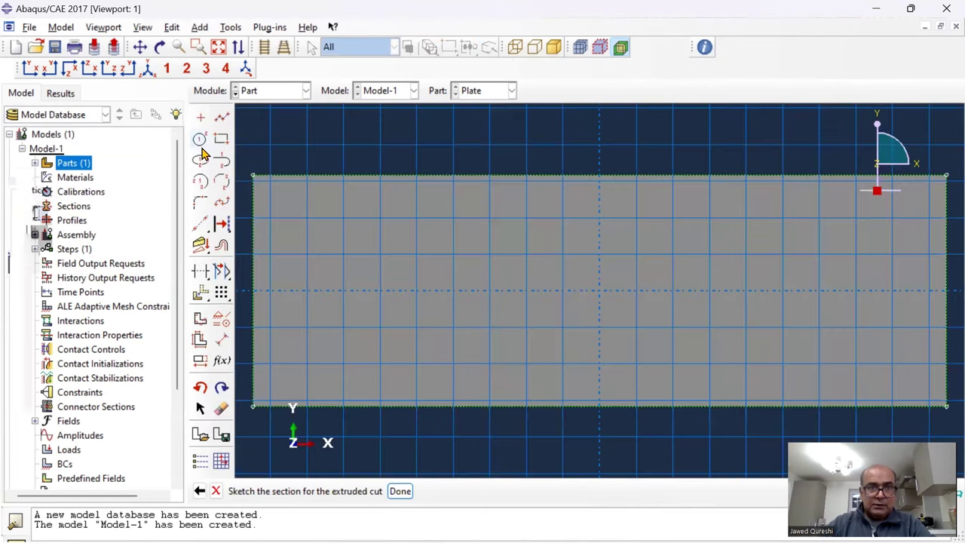
Sketch a circle of radius about 1.83 centred on the plate's lower edge, about 5.5 from the lower-left corner.
left_click(199, 139)
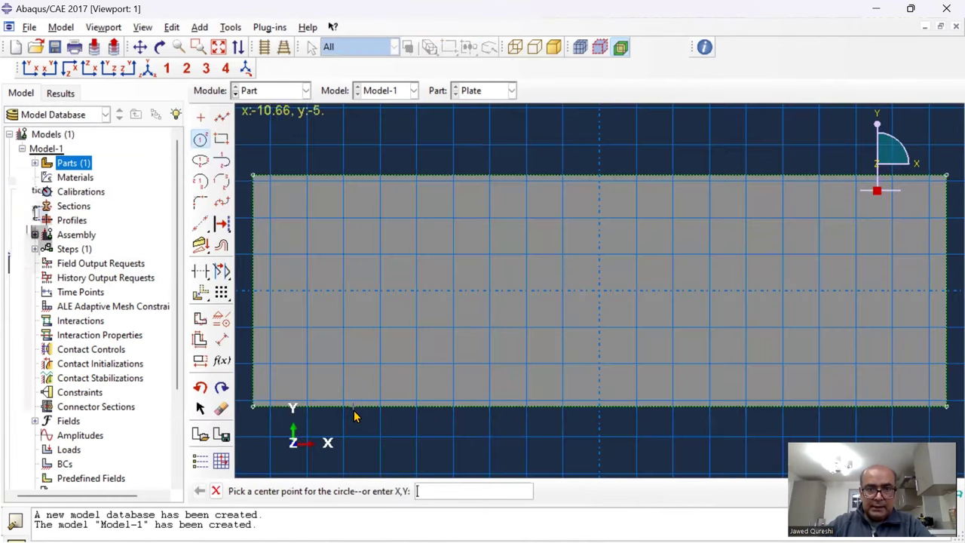
left_click(380, 407)
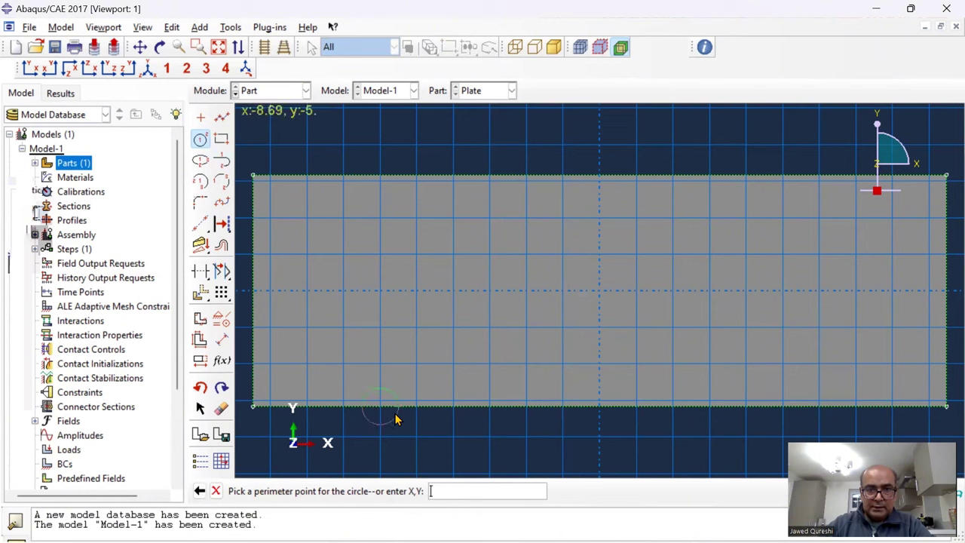
left_click(417, 428)
right_click(471, 419)
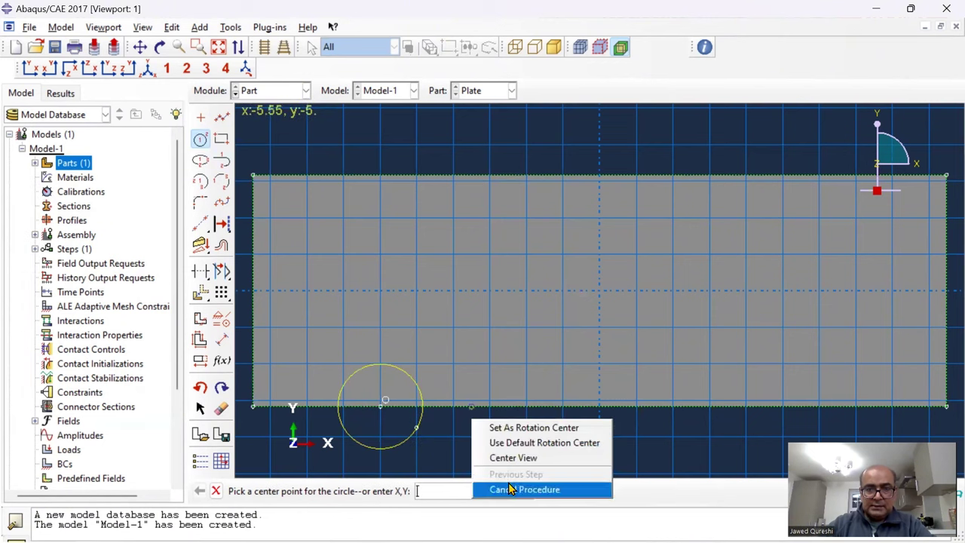
left_click(520, 489)
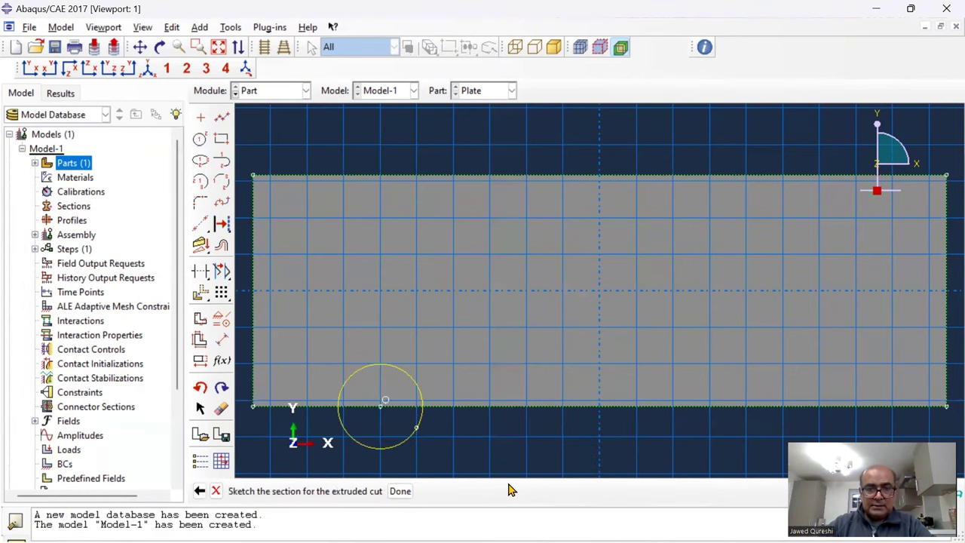
Set the horizontal distance from the plate's lower-left corner to the circle centre to 7.5.
left_click(221, 339)
left_click(384, 400)
left_click(253, 407)
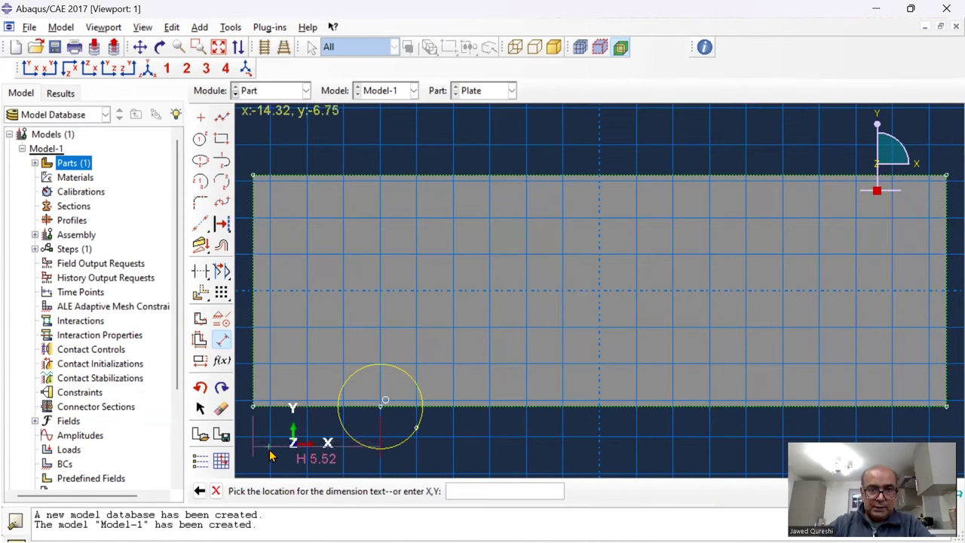
left_click(317, 458)
type("7.5")
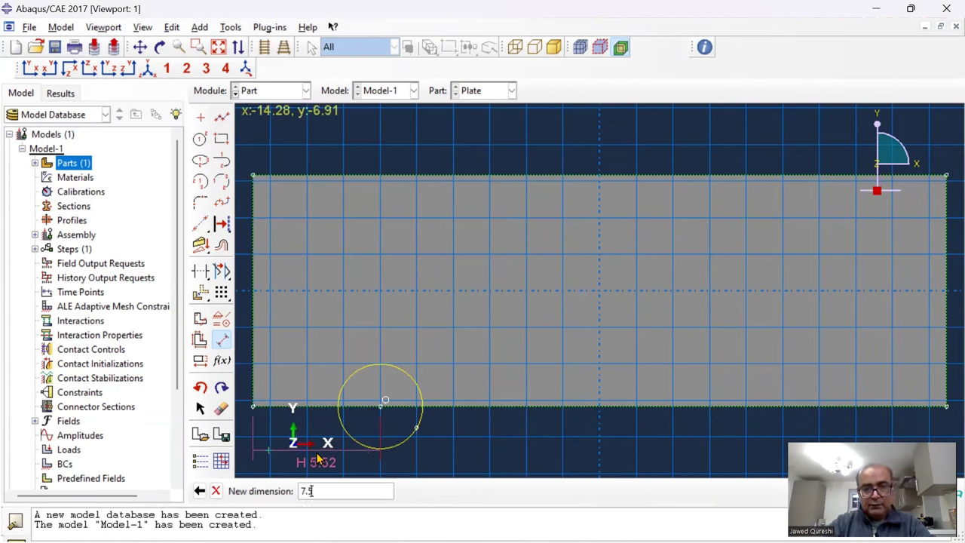
key("Return")
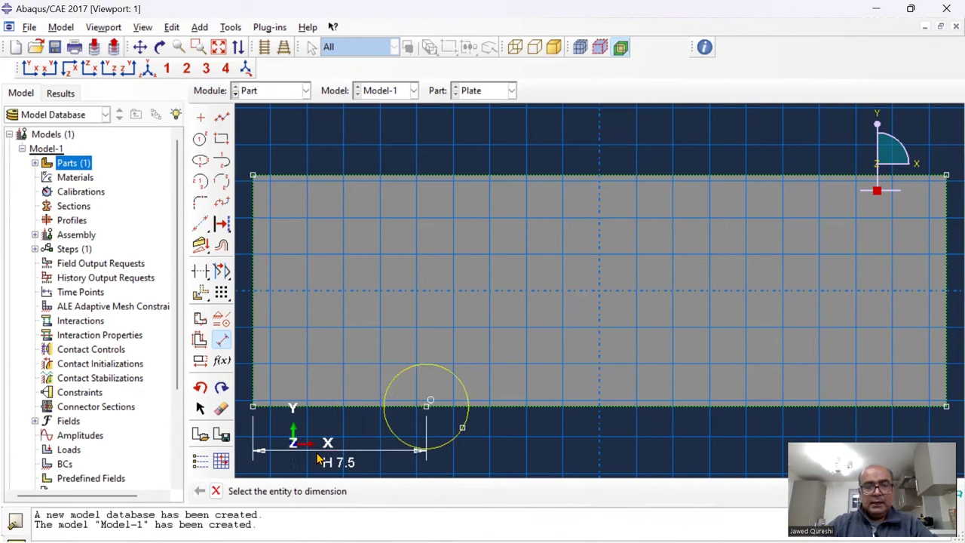
Dimension the circle's radius to 2.5.
left_click(465, 425)
left_click(501, 448)
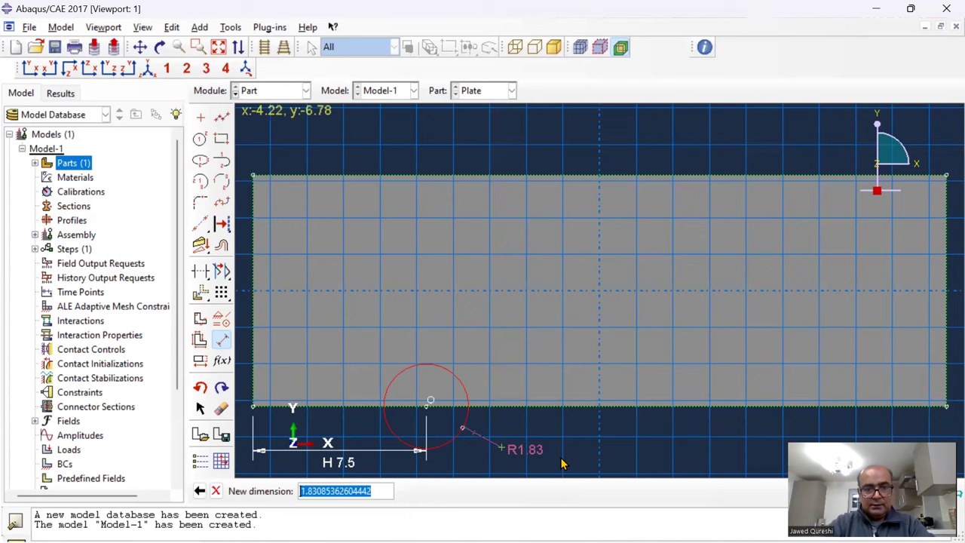
type("2.5")
key("Return")
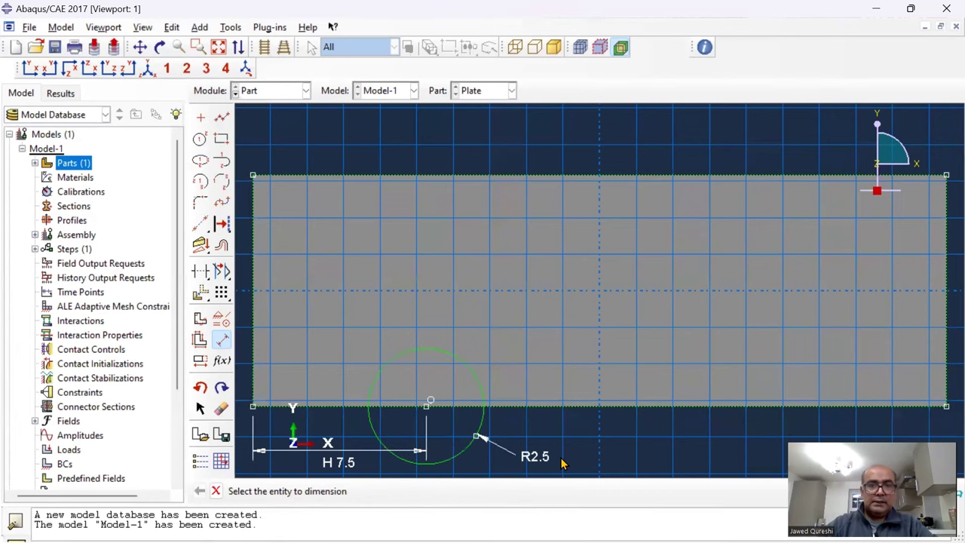
right_click(491, 160)
left_click(544, 219)
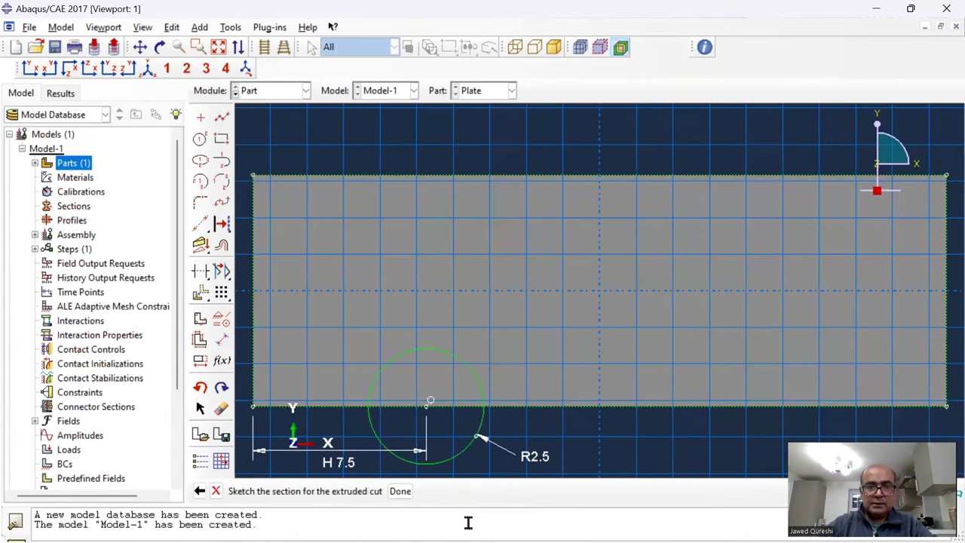
Finish the circle sketch and cut it through the whole plate with the Through All end condition.
left_click(407, 493)
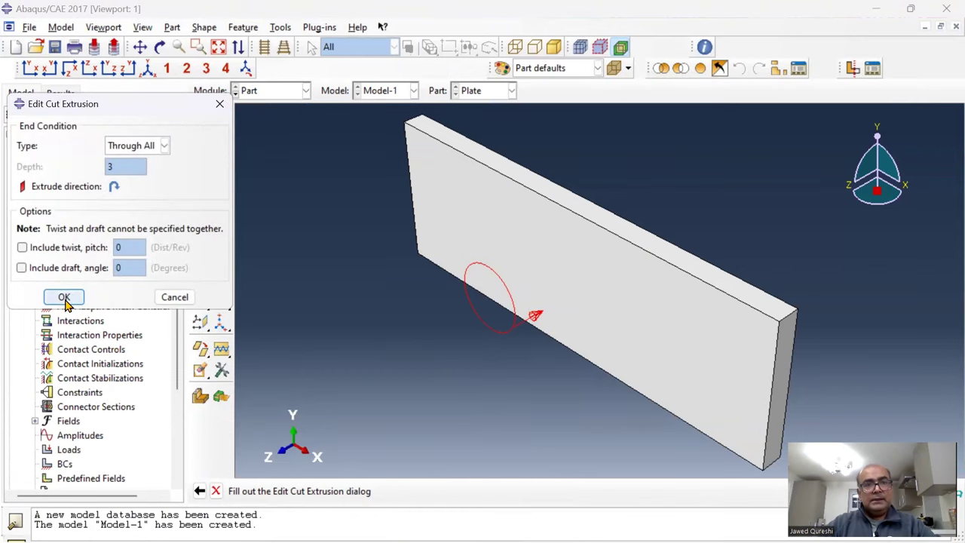
left_click(64, 297)
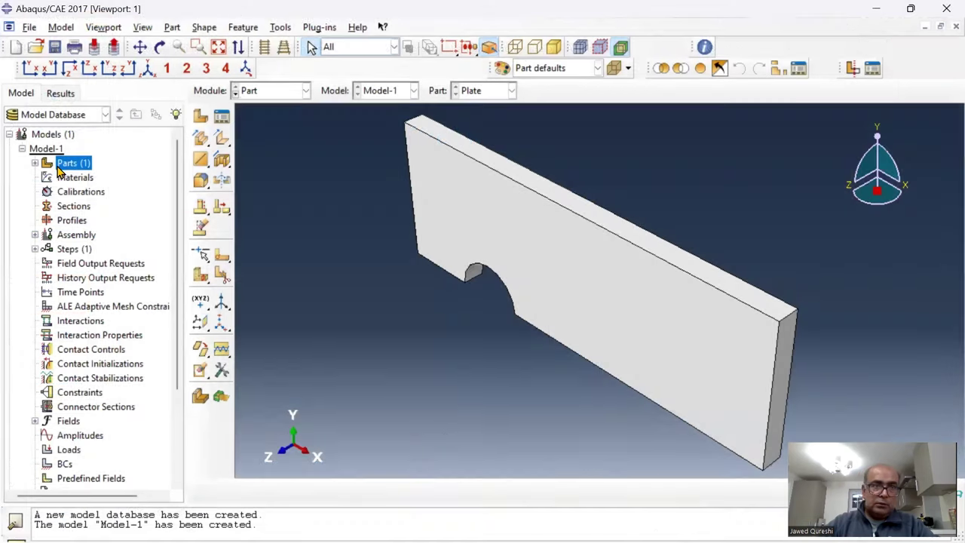
Create a 3D deformable solid revolution part named Rivet with approximate size 20.
double_click(75, 163)
type("Rivet")
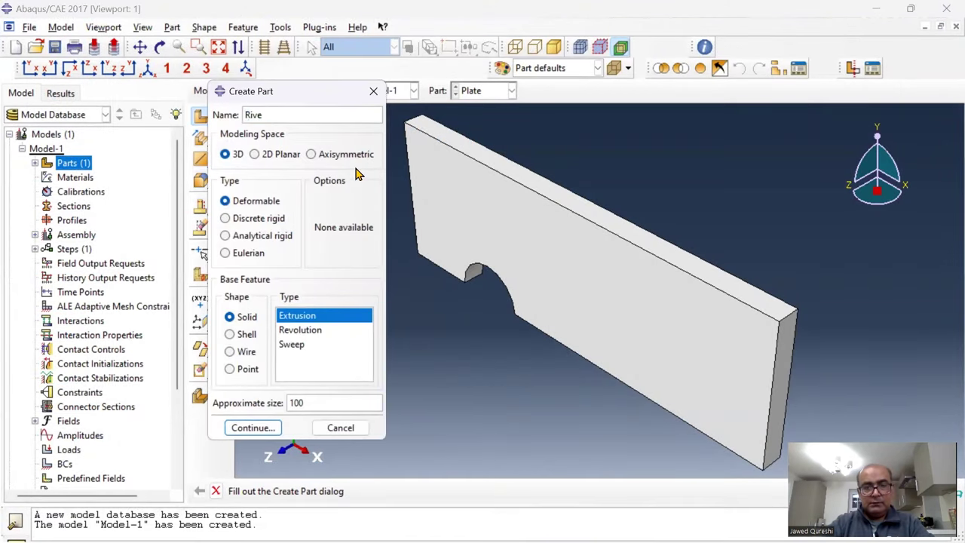
left_click(302, 333)
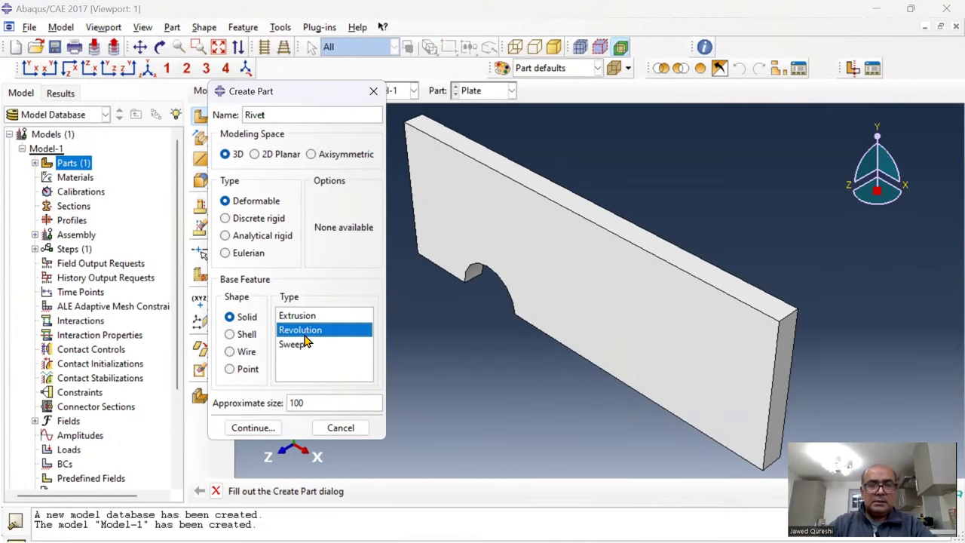
double_click(312, 398)
type("20")
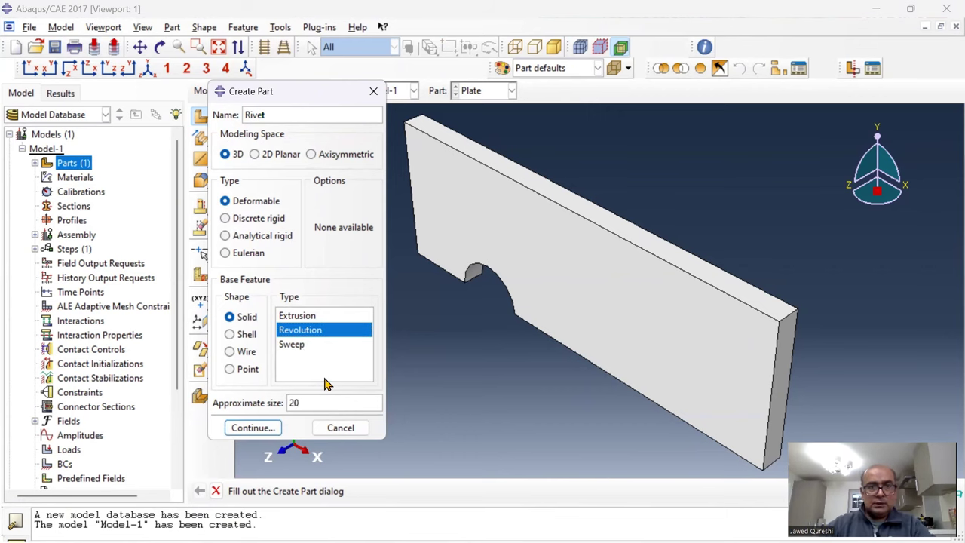
left_click(253, 428)
Sketch the rivet's closed half-profile with connected lines along the vertical axis, with two end flanges about 3 wide and a narrower shank between them.
left_click(222, 117)
left_click(601, 129)
left_click(760, 129)
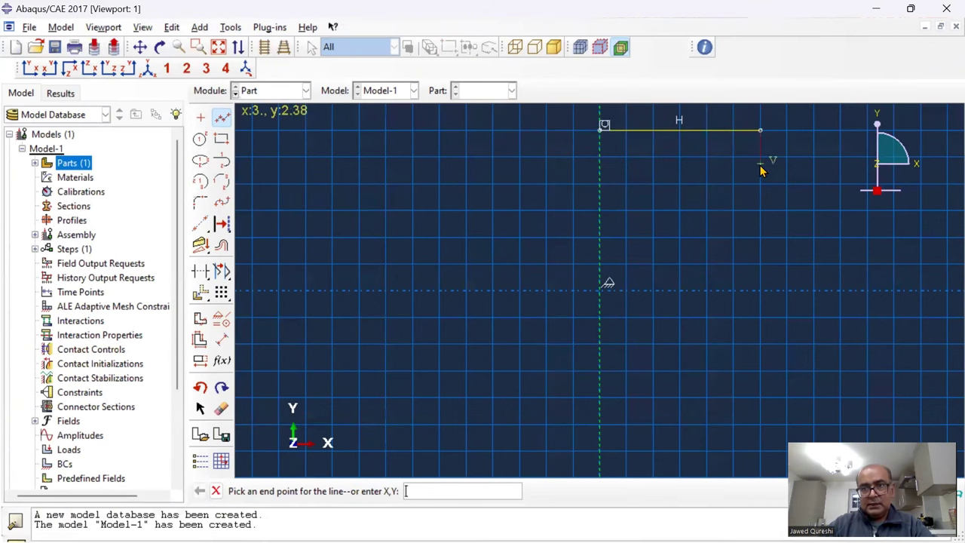
left_click(759, 170)
left_click(708, 173)
left_click(708, 265)
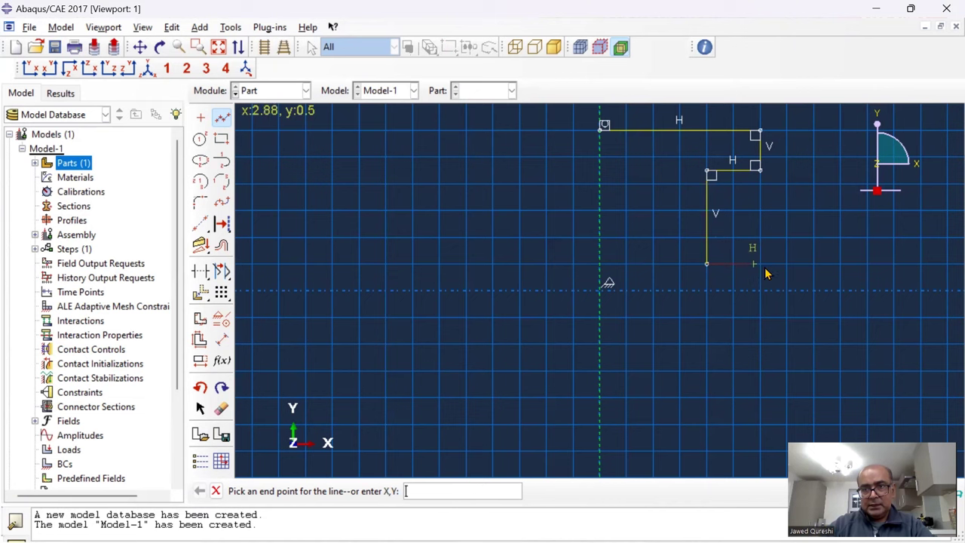
left_click(759, 263)
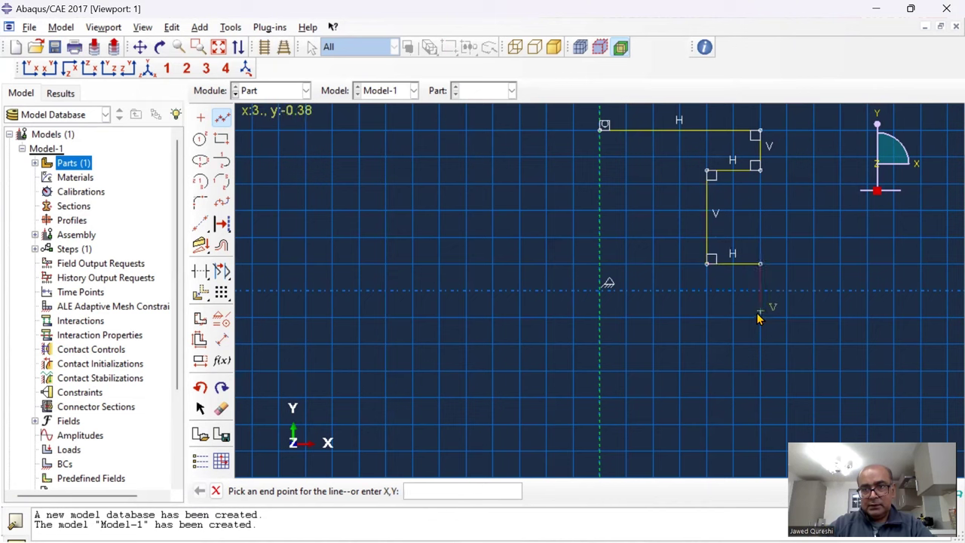
left_click(760, 317)
left_click(601, 318)
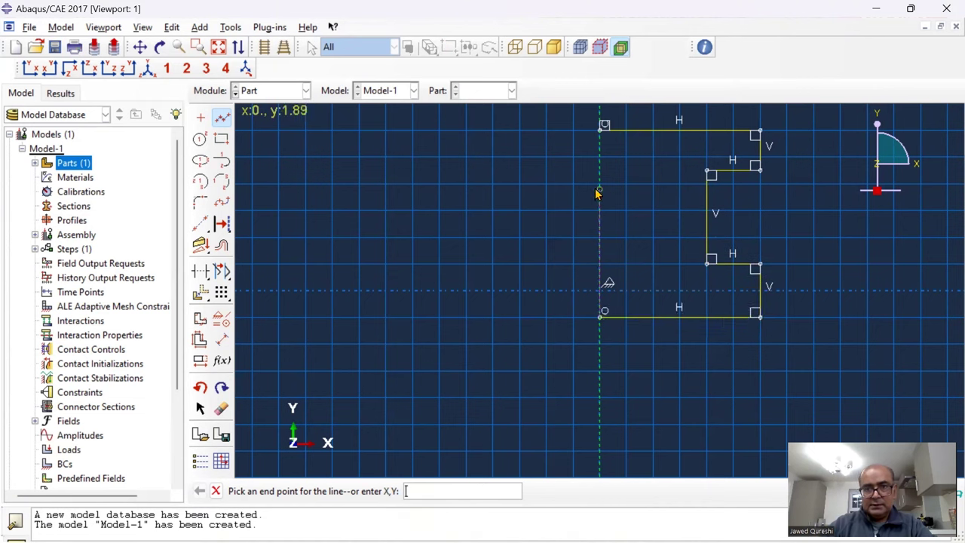
left_click(601, 128)
right_click(513, 160)
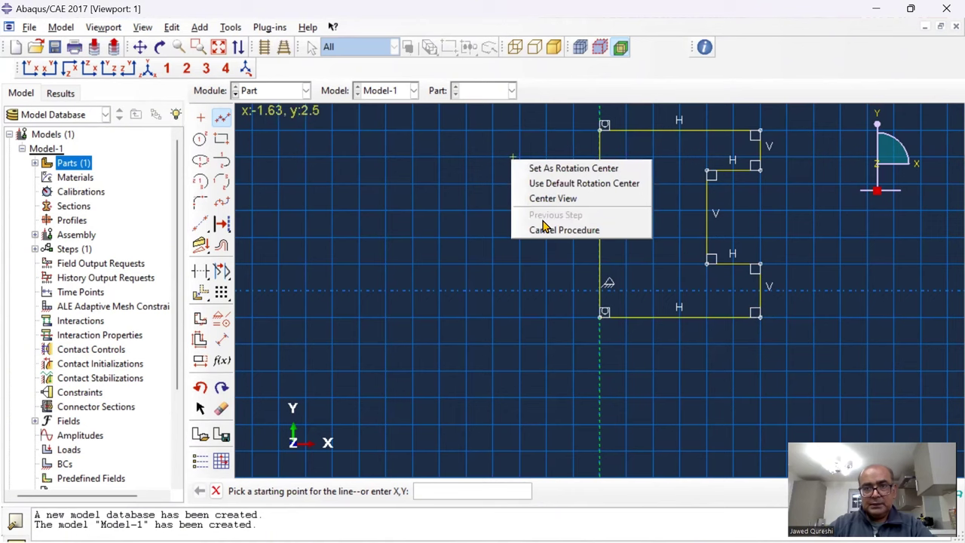
left_click(546, 229)
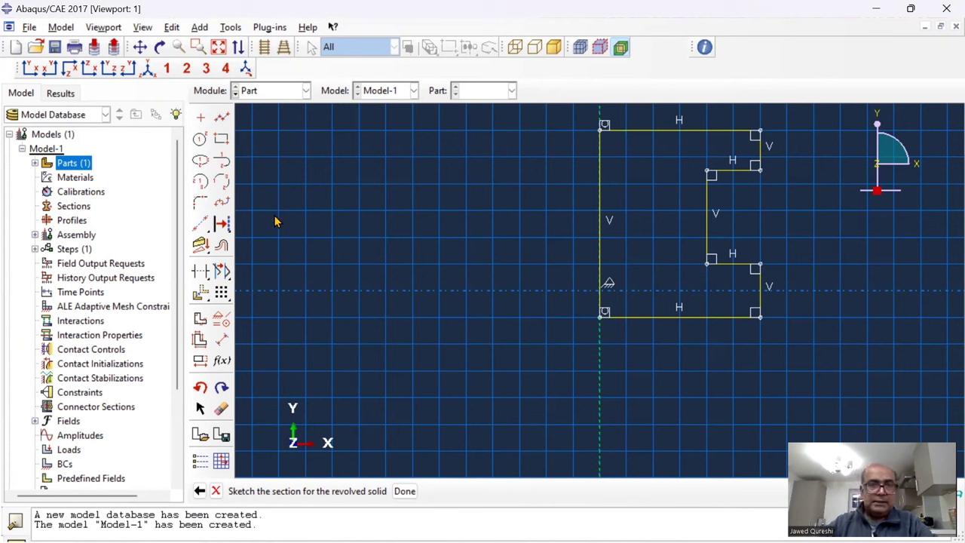
Apply equal length constraints to the profile's top and bottom edges and to the outer vertical edges of the two flanges.
left_click(223, 321)
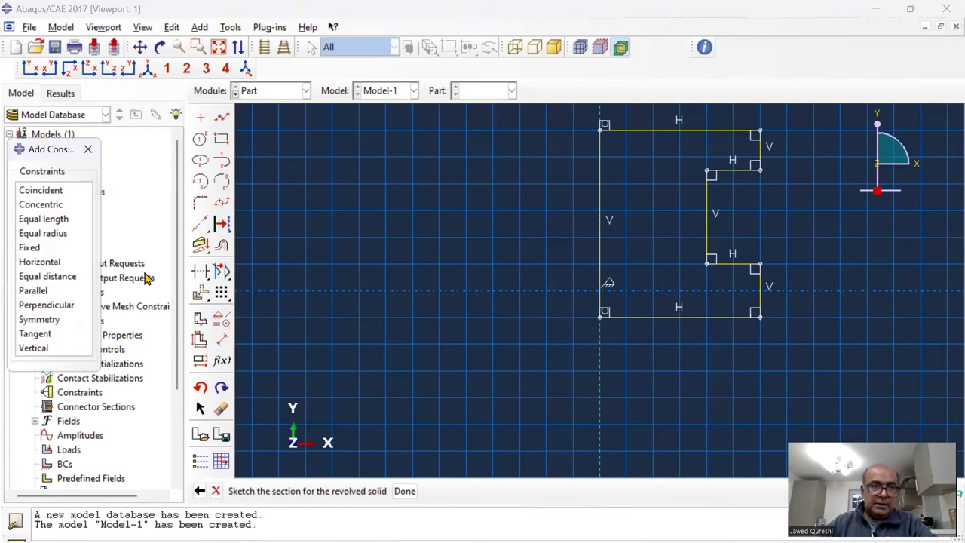
left_click(71, 218)
left_click(648, 316)
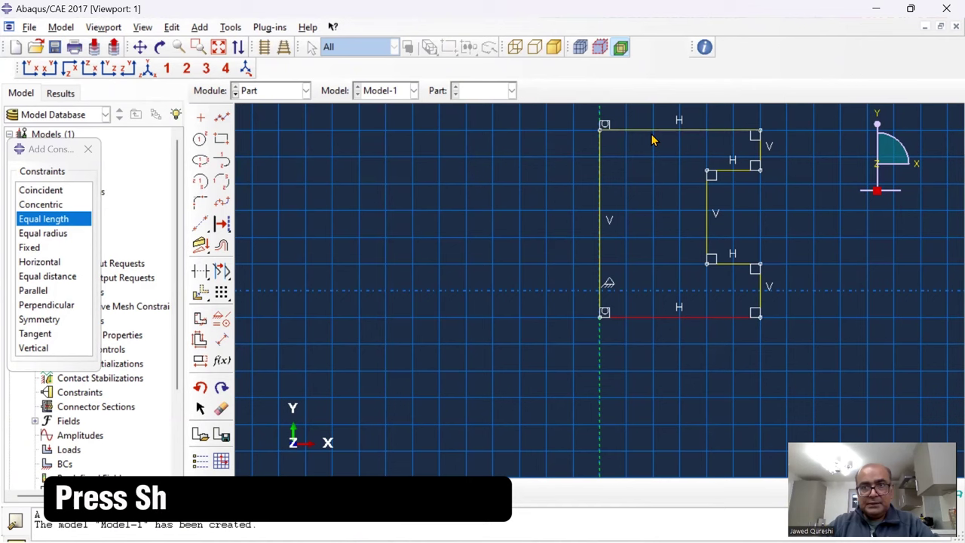
left_click(654, 131, "shift")
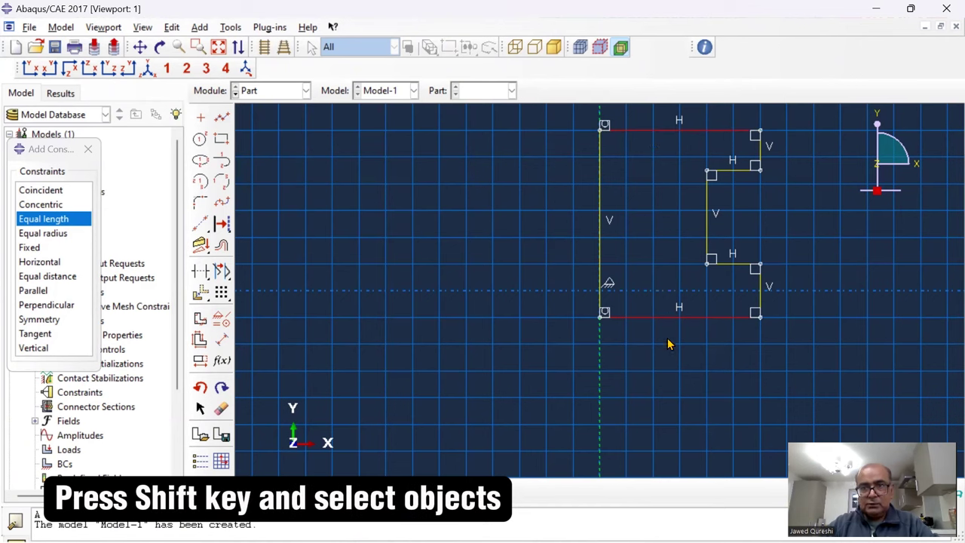
middle_click(673, 352)
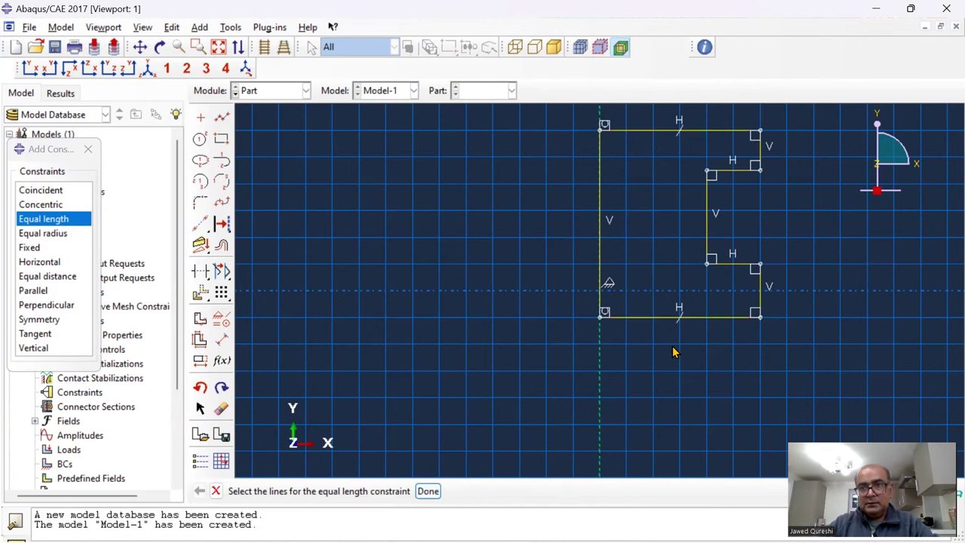
left_click(759, 164)
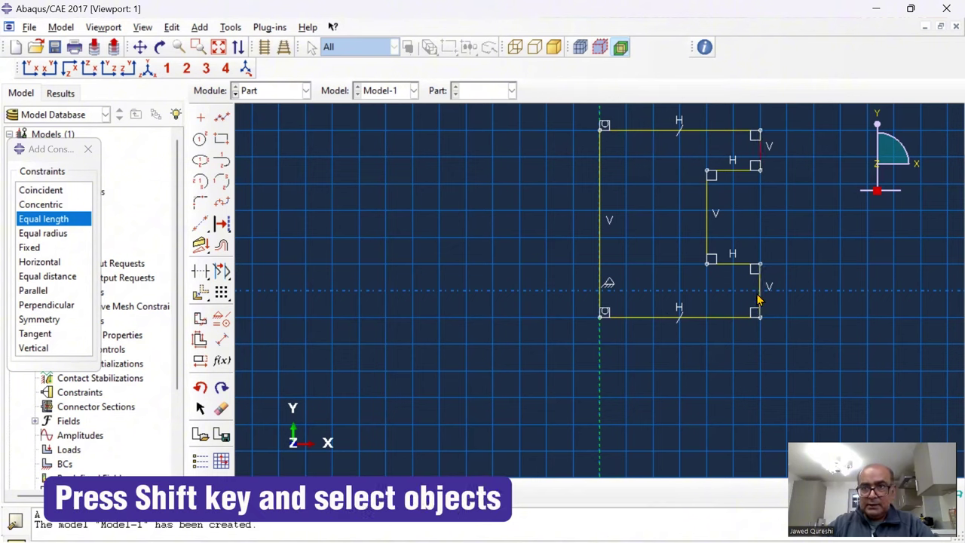
left_click(758, 301, "shift")
middle_click(758, 301)
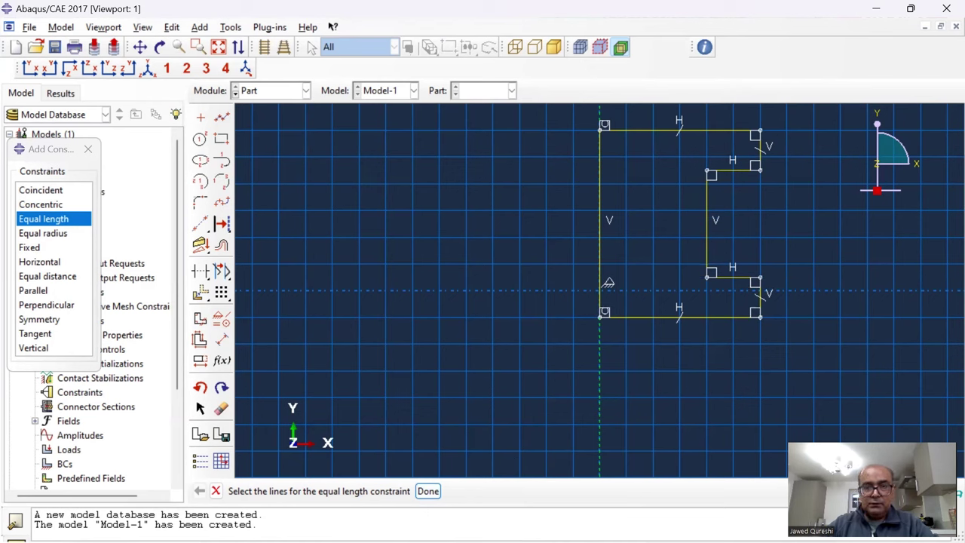
Check the rivet drawing in the slides and dimension the shank's horizontal distance from the axis as 2.5 and the profile's top edge as 4.
mouse_move(514, 525)
left_click(535, 460)
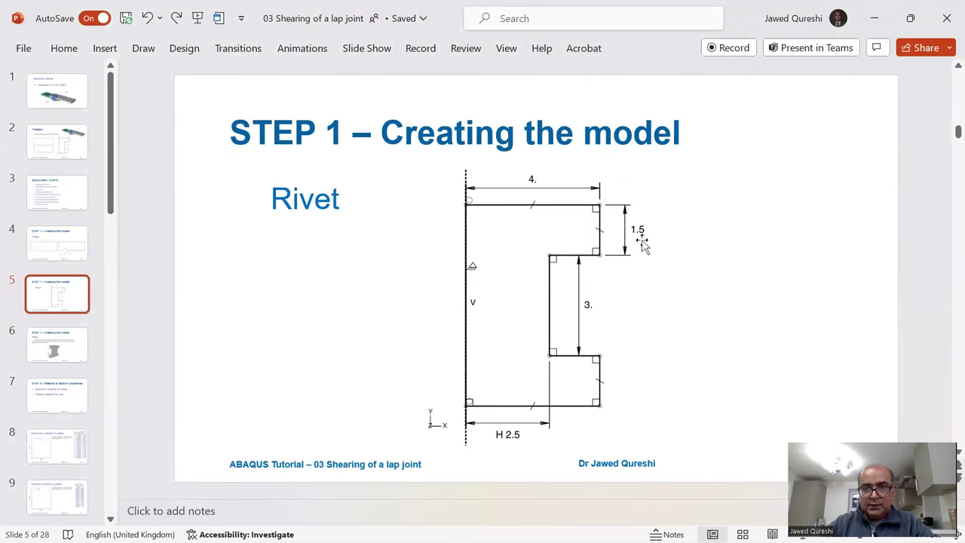
left_click(558, 525)
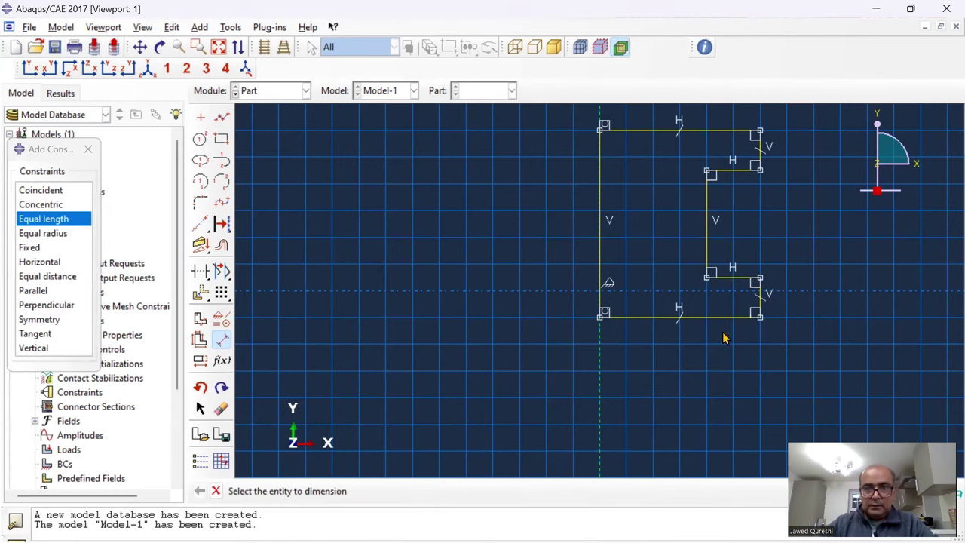
left_click(707, 280)
left_click(600, 316)
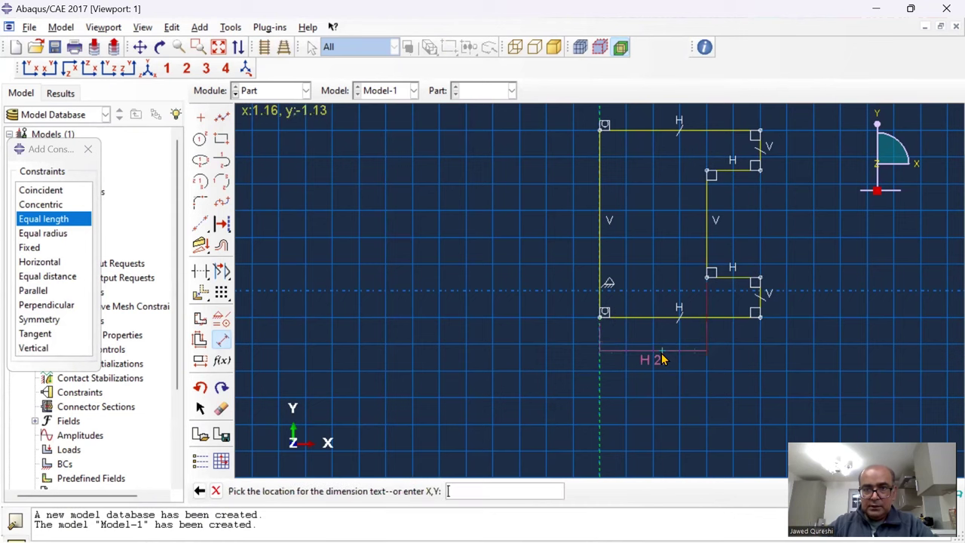
left_click(660, 365)
type("2")
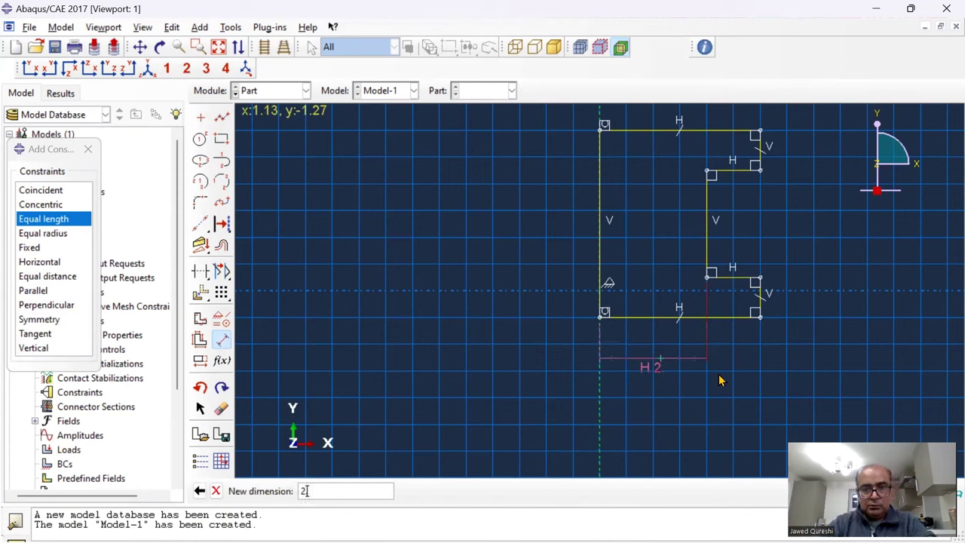
type(".5")
key("Return")
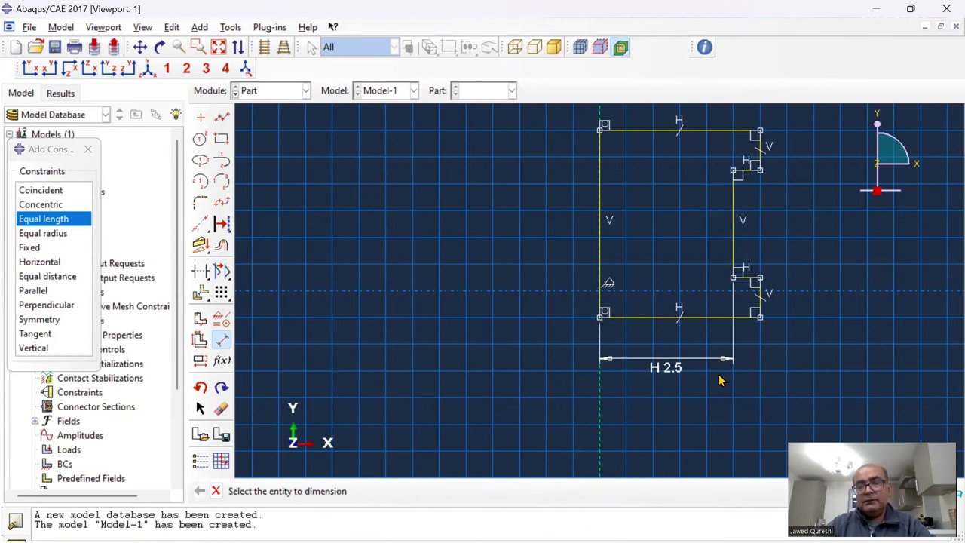
left_click(701, 127)
left_click(702, 122)
type("4")
key("Return")
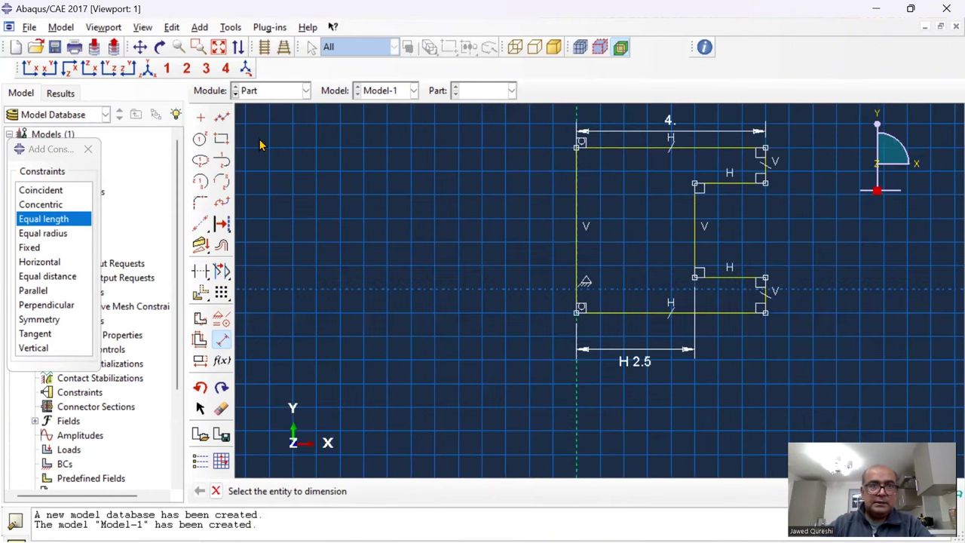
Dimension the upper flange's outer vertical edge as 1.5 and the vertical gap between the flanges as 3.
left_click(765, 166)
left_click(793, 172)
type("1.5")
key("Return")
left_click(765, 230)
left_click(812, 235)
type("3")
key("Return")
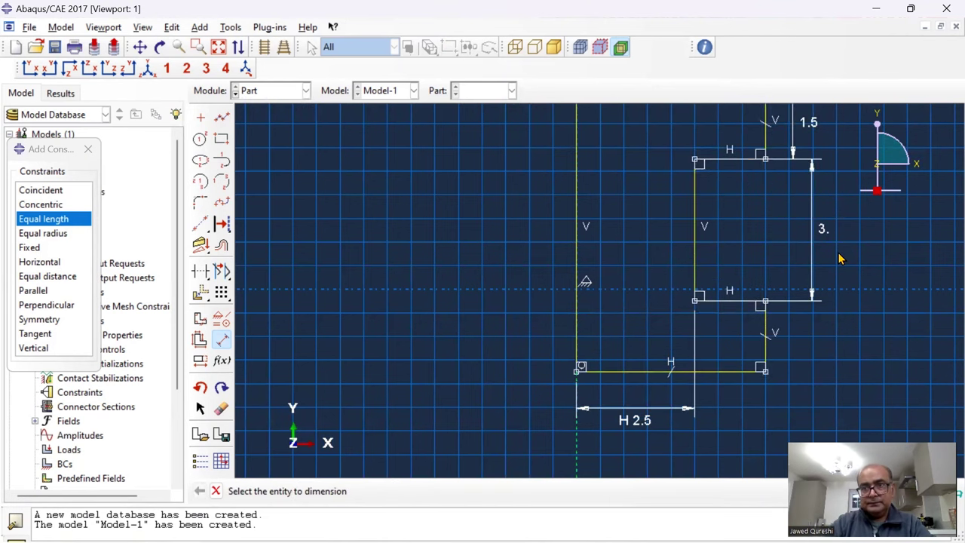
Finish the rivet sketch and revolve it half a turn about the vertical axis into a solid.
right_click(825, 278)
left_click(845, 352)
left_click(414, 490)
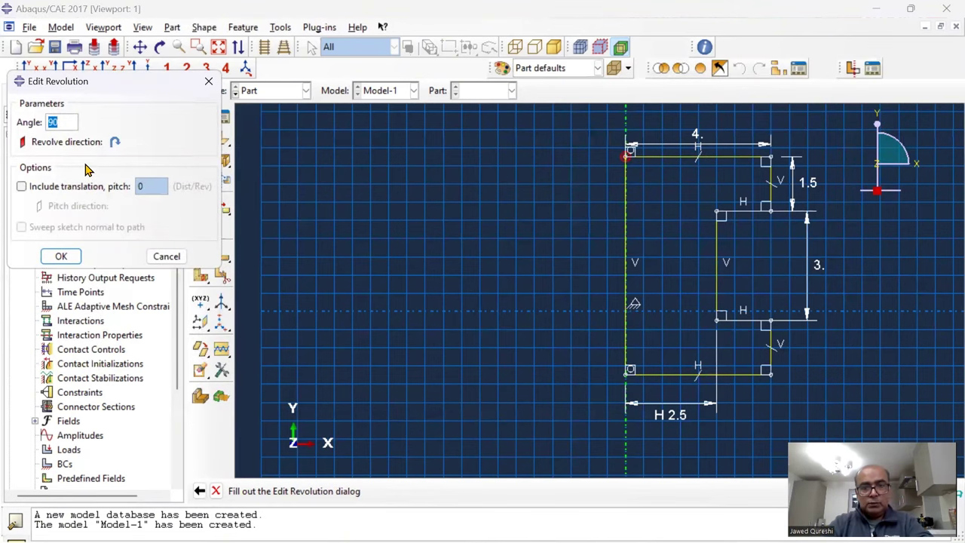
left_click(64, 257)
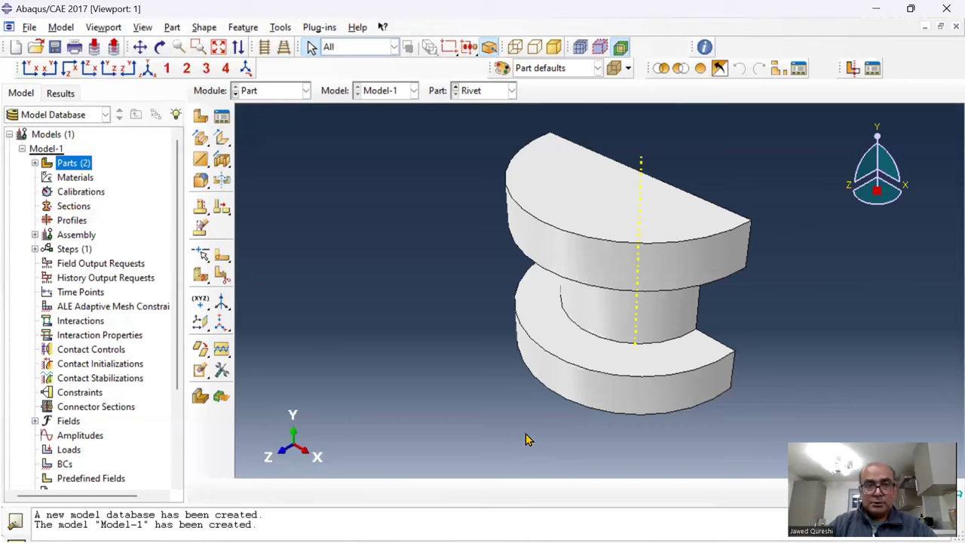
Round the outer bottom edge of the rivet's lower flange.
left_click(201, 181)
left_click(602, 408)
left_click(456, 487)
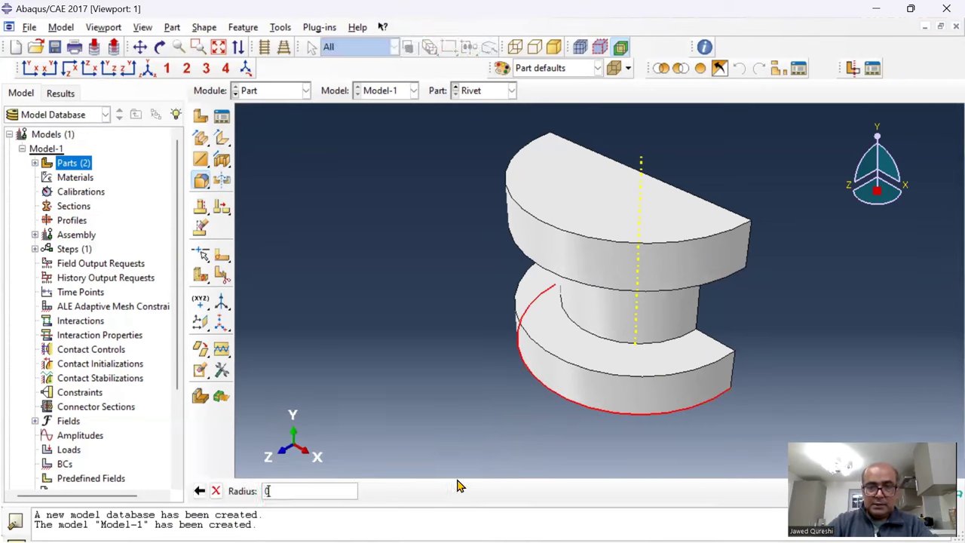
type("0.1")
key("Return")
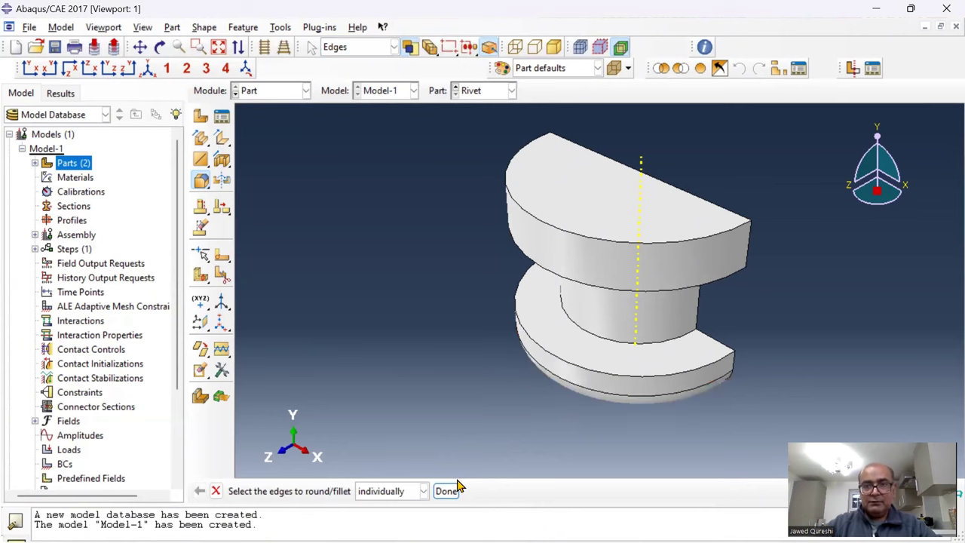
Chamfer the outer top edge of the rivet's upper flange with a length of 0.75.
left_click_drag(201, 181, 239, 183)
left_click(556, 222)
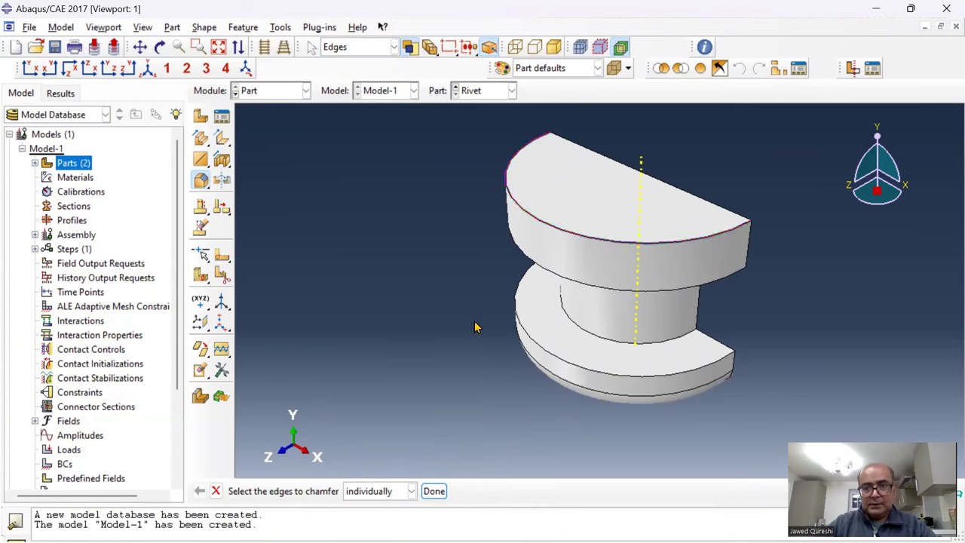
left_click(433, 491)
type("0")
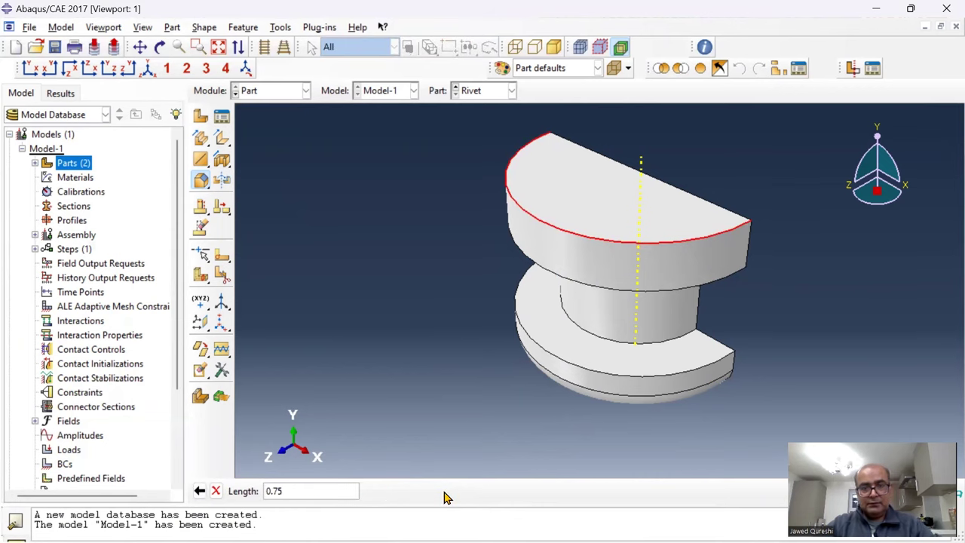
type(".75")
key("Return")
left_click(431, 491)
right_click(409, 351)
left_click(445, 385)
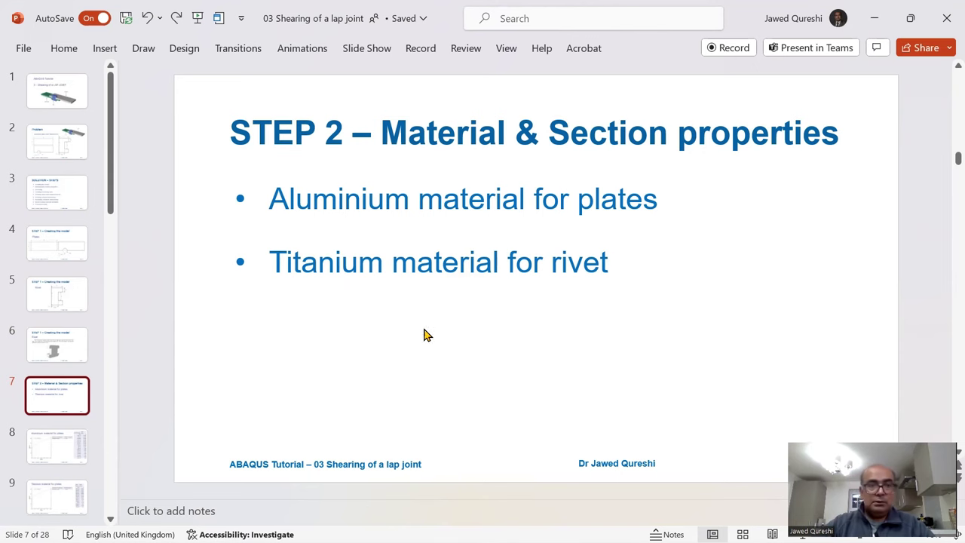
Look up the material data in the slides and create an elastic material named Alumnium with Young's modulus 71700 and Poisson's ratio 0.33.
left_click(75, 445)
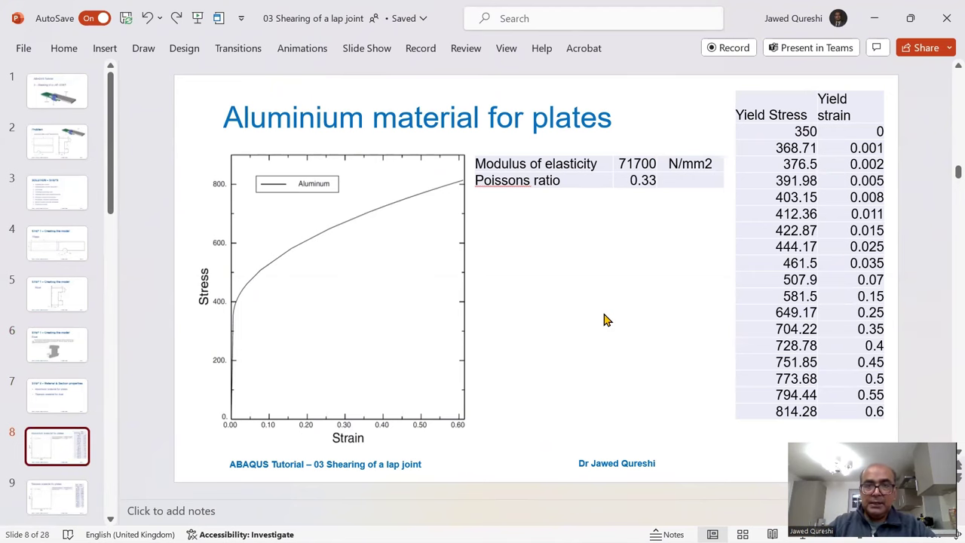
left_click(49, 501)
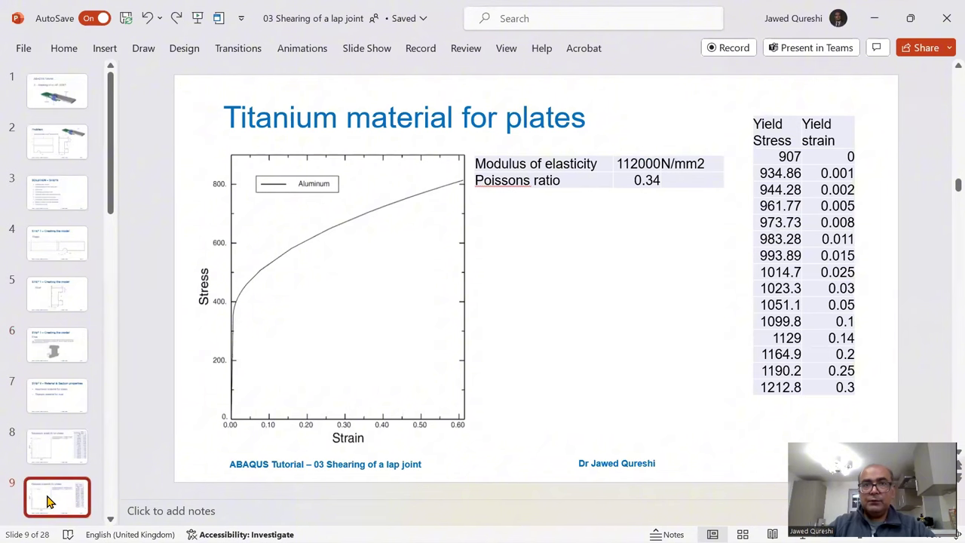
left_click(47, 452)
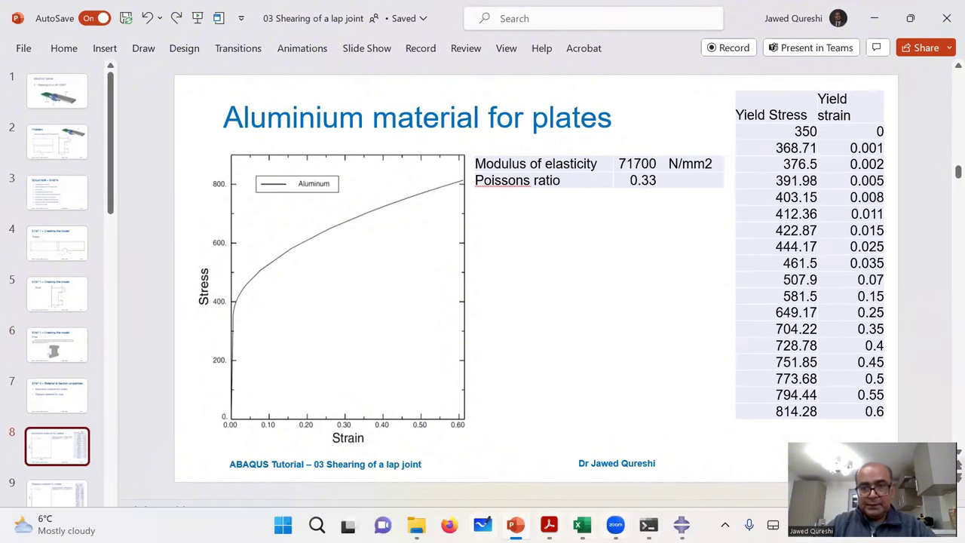
key("alt+Tab")
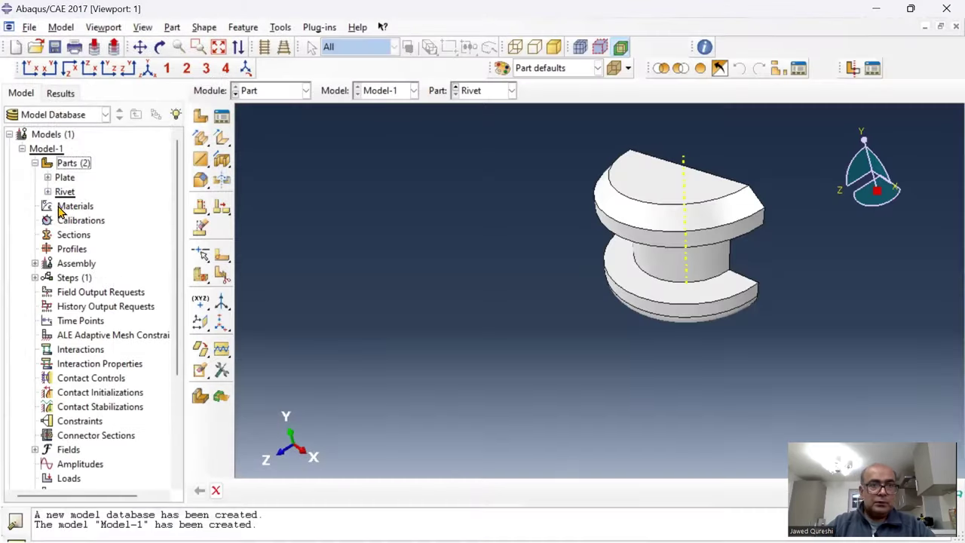
double_click(76, 206)
type("Aluminium")
left_click(337, 185)
mouse_move(471, 202)
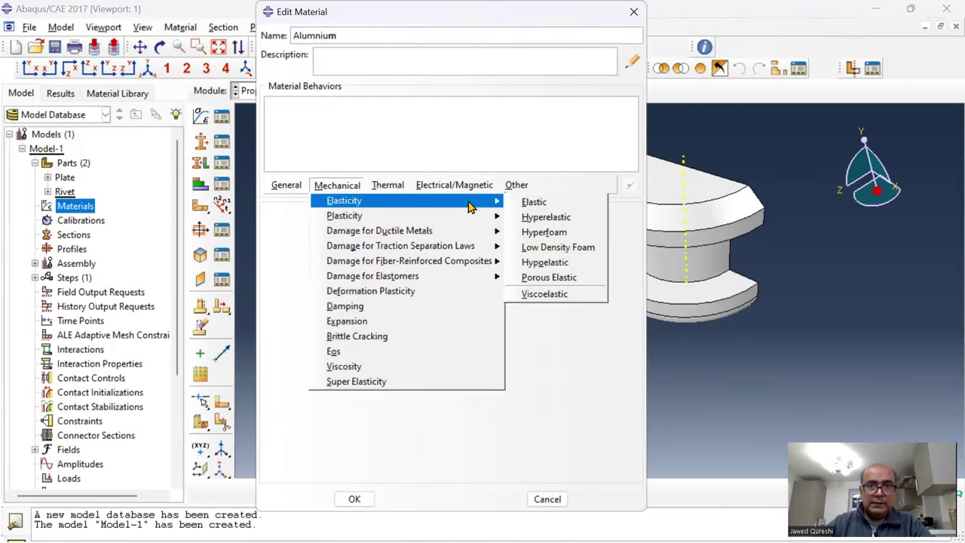
left_click(562, 205)
left_click(333, 389)
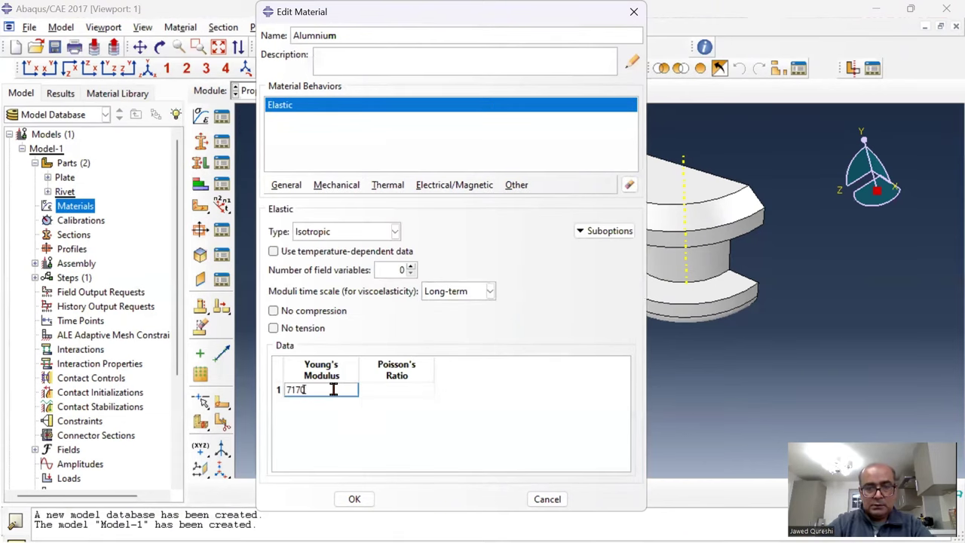
left_click(392, 390)
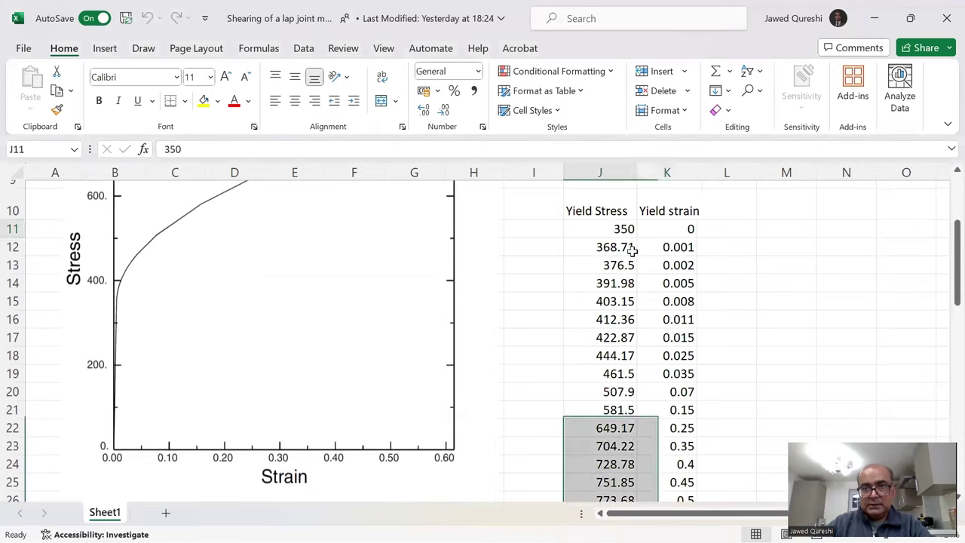
Copy the aluminium yield stress and yield strain values in J11:K28 of the Excel workbook.
scroll(649, 402, "down", 2)
scroll(650, 389, "up", 2)
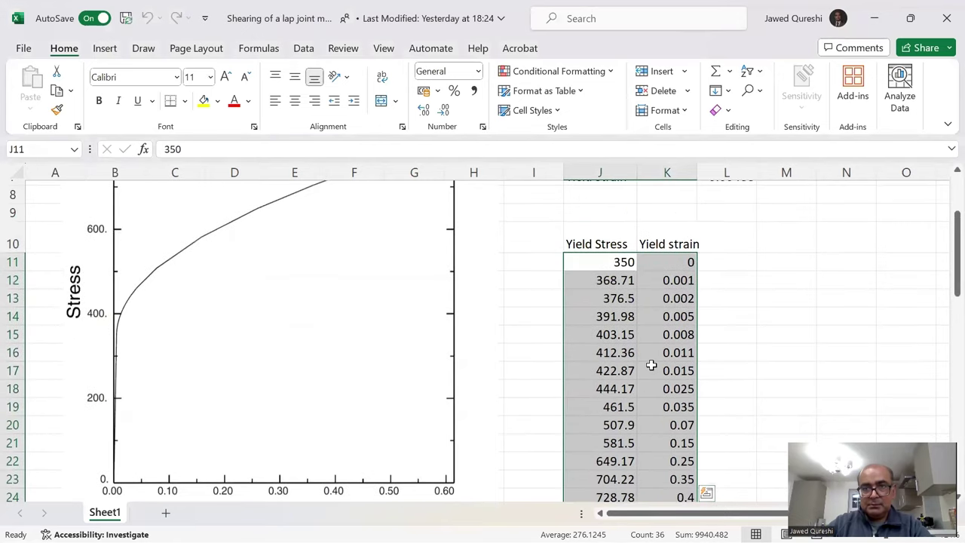
right_click(651, 367)
left_click(705, 58)
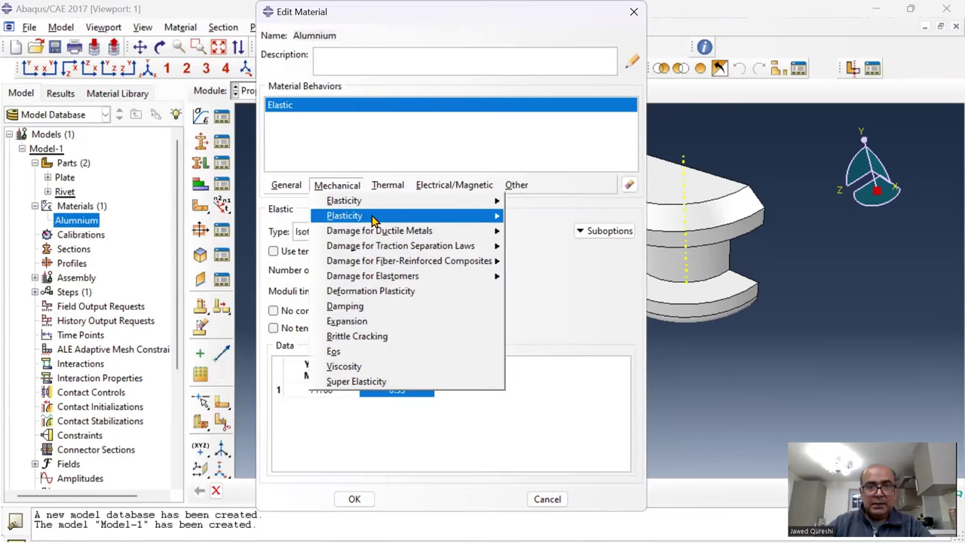
Add plastic behaviour to the Alumnium material with the copied yield stress and plastic strain table, and save the material.
mouse_move(373, 217)
left_click(558, 220)
left_click(344, 355)
key("ctrl+v")
scroll(474, 395, "down", 4)
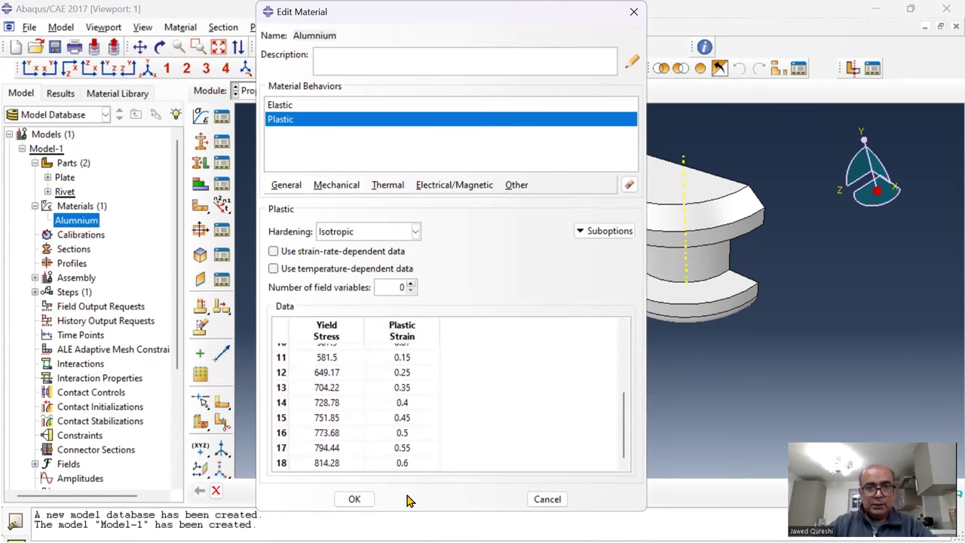
left_click(354, 499)
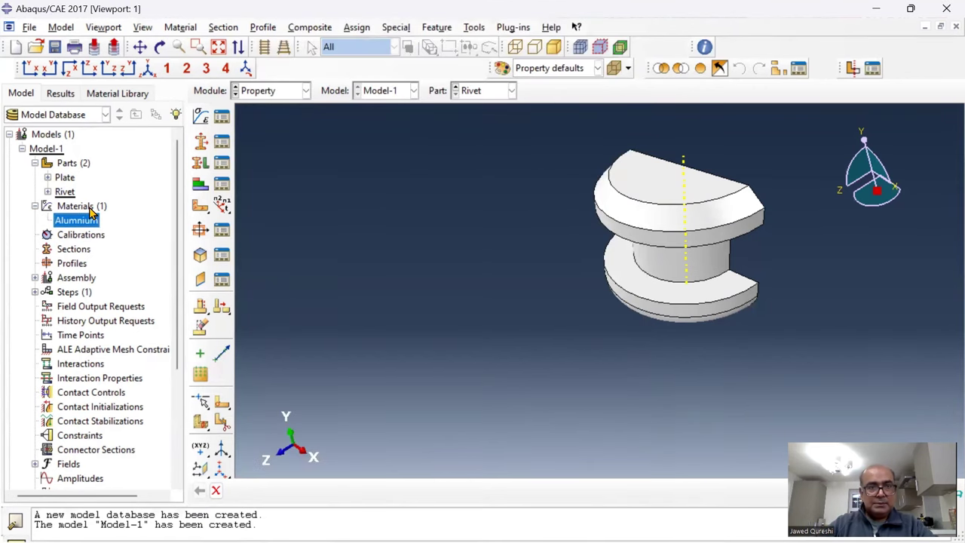
Switch to the Excel workbook and copy the titanium modulus of elasticity from cell M34.
left_click(582, 526)
scroll(777, 291, "down", 4)
scroll(777, 290, "down", 3)
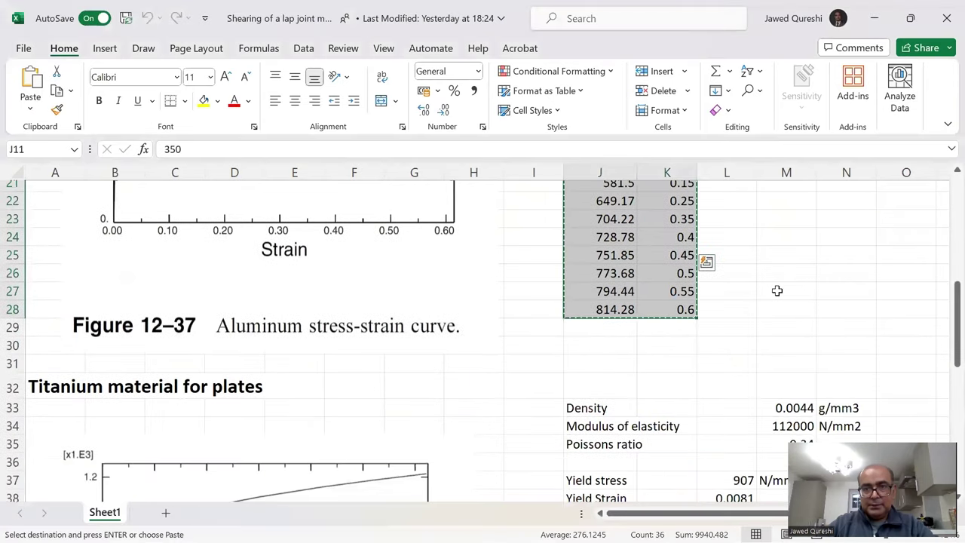
left_click(780, 309)
key("ctrl+c")
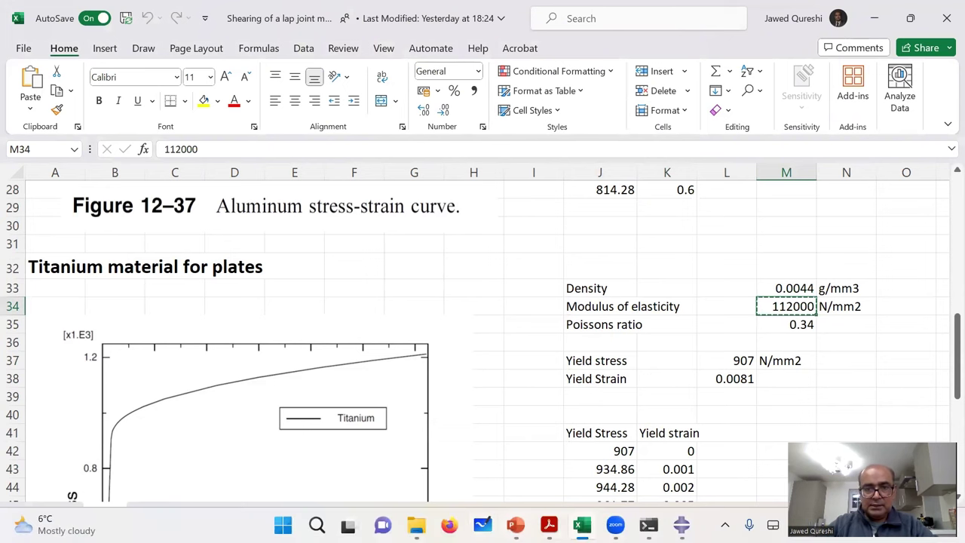
Create an elastic material named Titanium in Abaqus/CAE with the copied Young's modulus 112000 and Poisson's ratio 0.34.
left_click(418, 525)
type("Titanium")
left_click(336, 184)
mouse_move(367, 200)
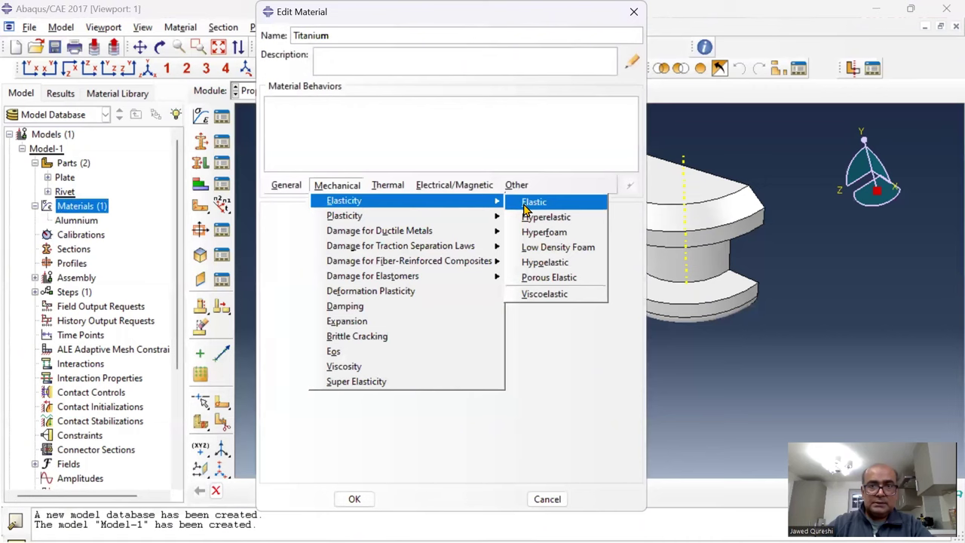
left_click(528, 202)
left_click(340, 389)
key("ctrl+v")
left_click(391, 392)
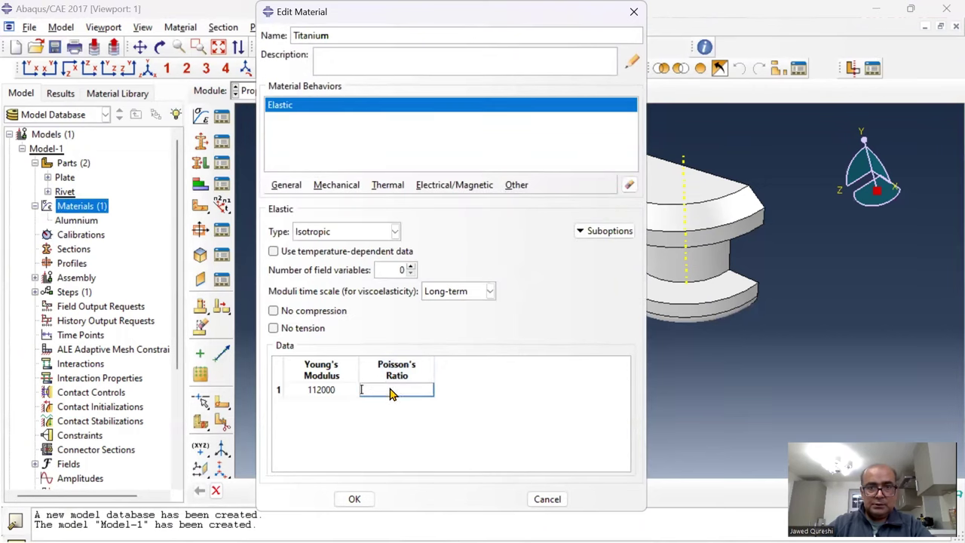
type("0.34")
left_click(355, 499)
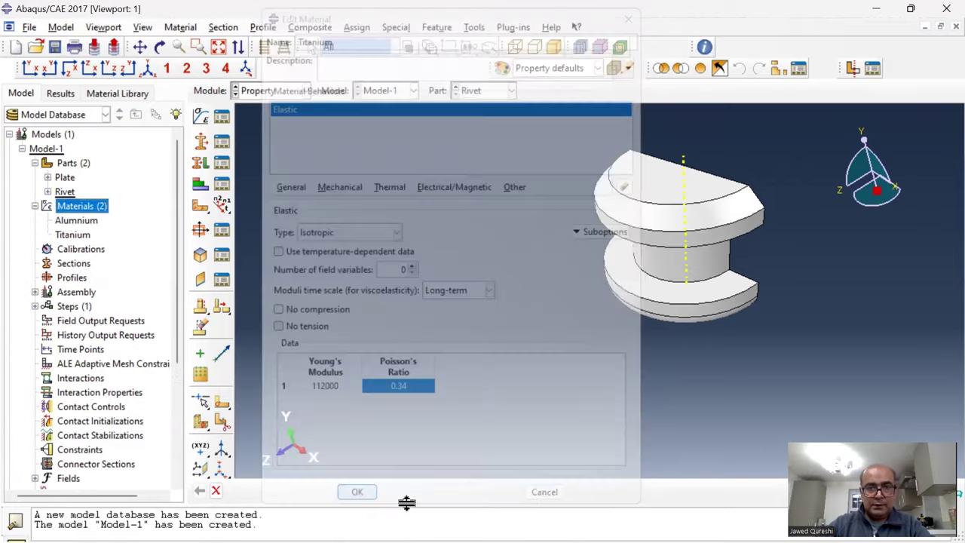
Copy the titanium yield stress and yield strain values in J42:K56 of the Excel workbook.
key("alt+Tab")
scroll(589, 428, "down", 3)
left_click_drag(597, 298, 645, 475)
right_click(645, 461)
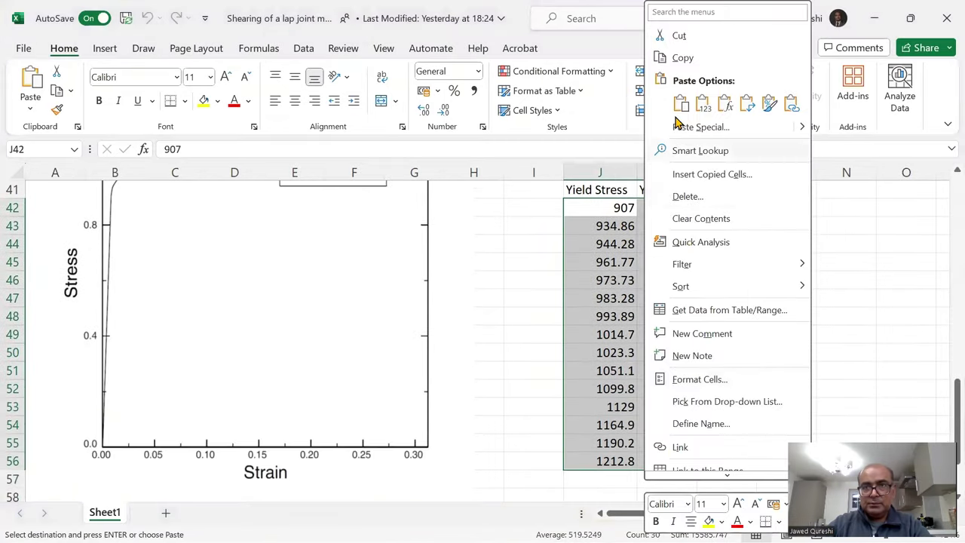
left_click(697, 65)
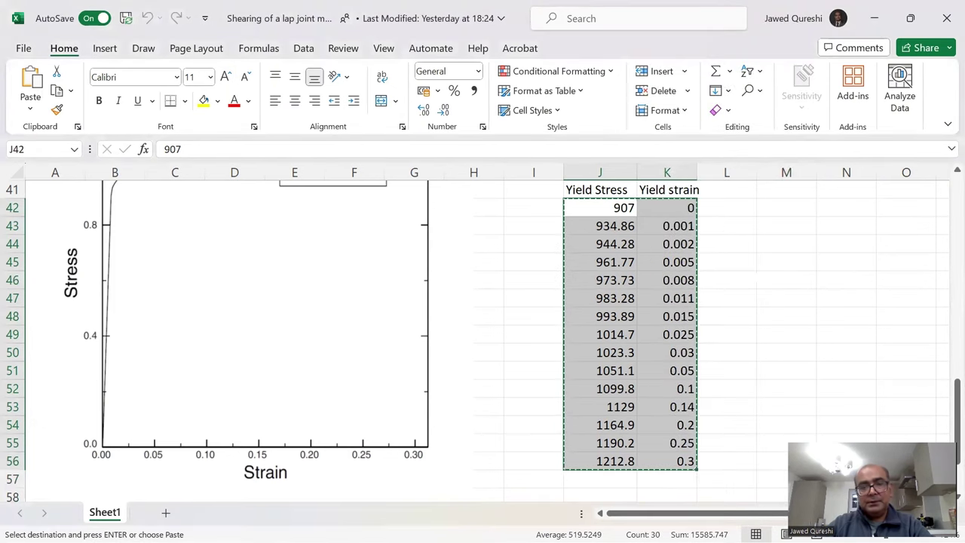
In Abaqus/CAE, add plastic behaviour to the Titanium material with the copied yield stress and plastic strain table, and save the material.
left_click(681, 525)
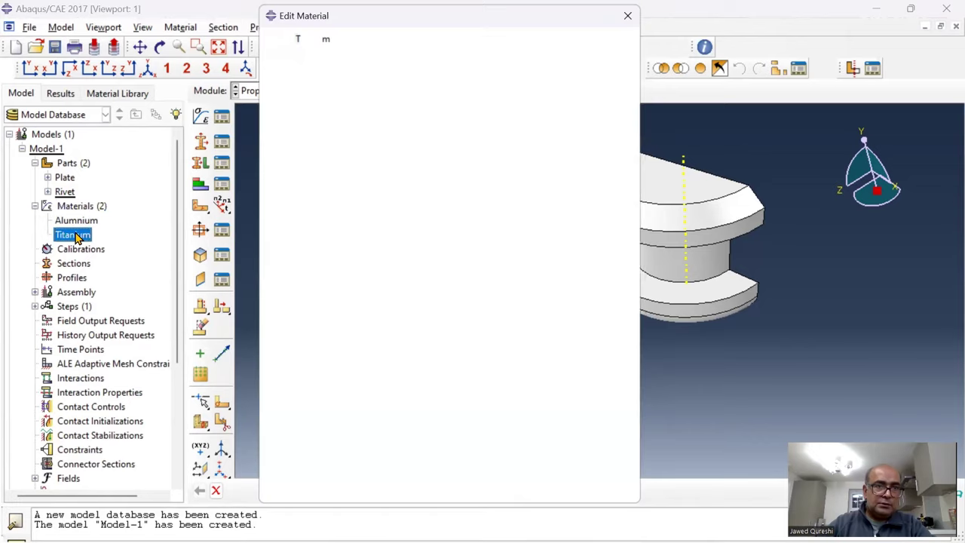
left_click(337, 187)
mouse_move(345, 213)
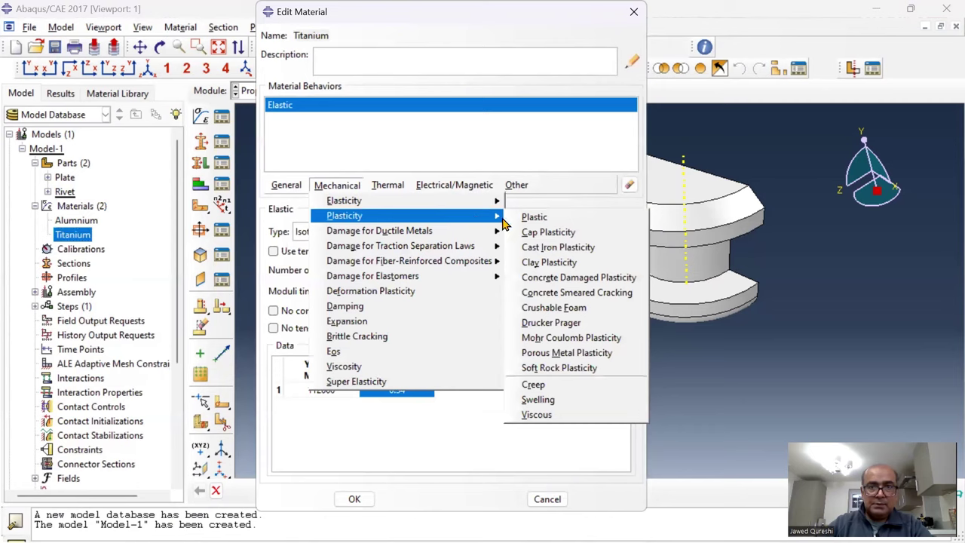
left_click(530, 213)
left_click(341, 355)
key("ctrl+v")
scroll(424, 443, "down", 3)
left_click(354, 499)
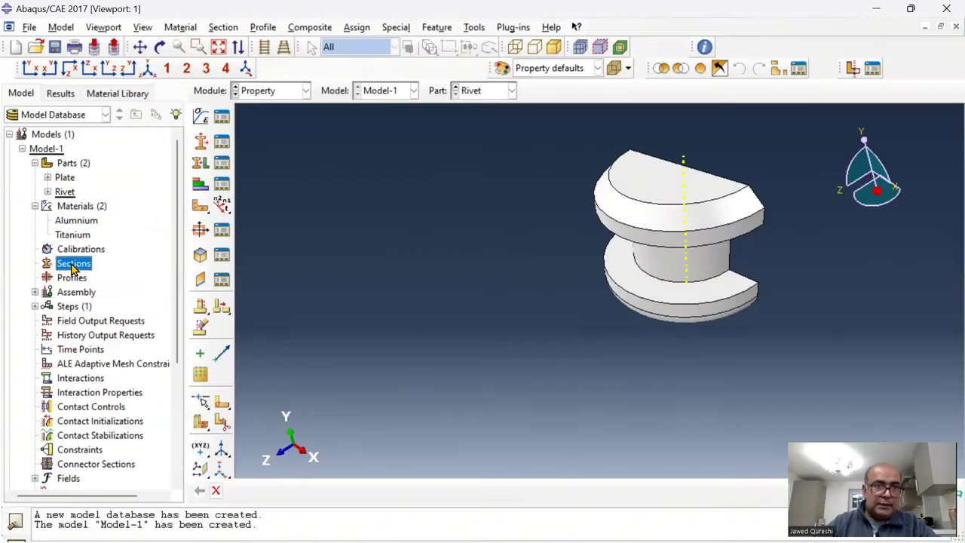
Create a solid homogeneous section named plate section that uses the Alumnium material.
double_click(73, 263)
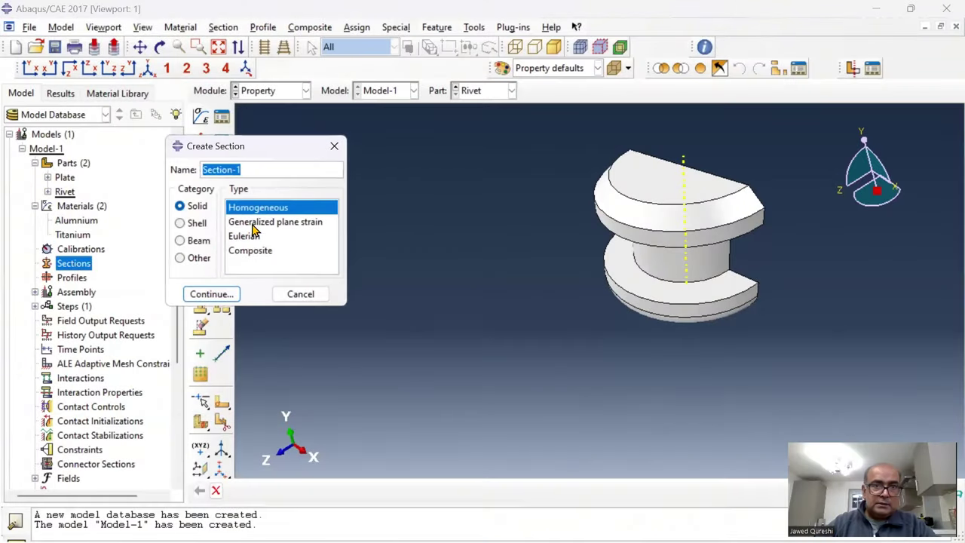
type("plate section")
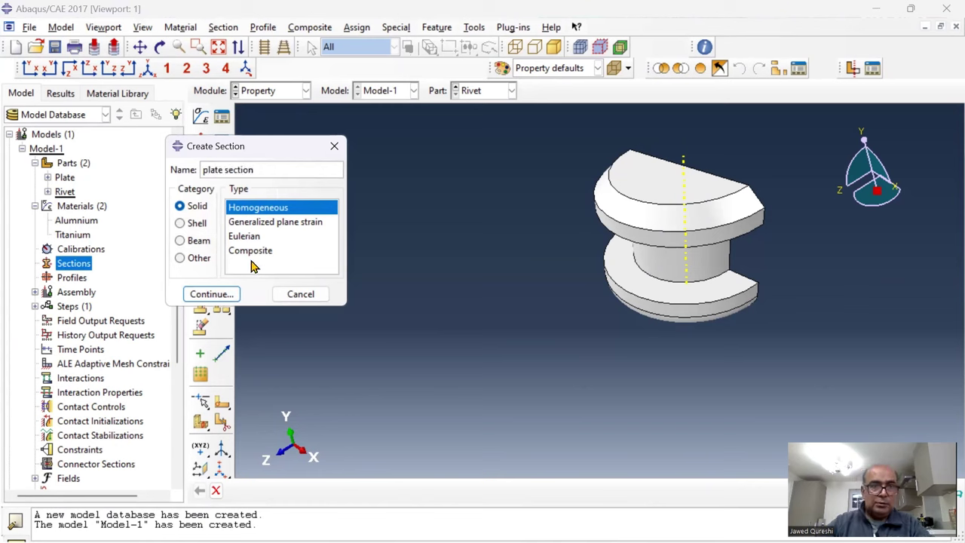
left_click(211, 294)
left_click(148, 169)
left_click(119, 187)
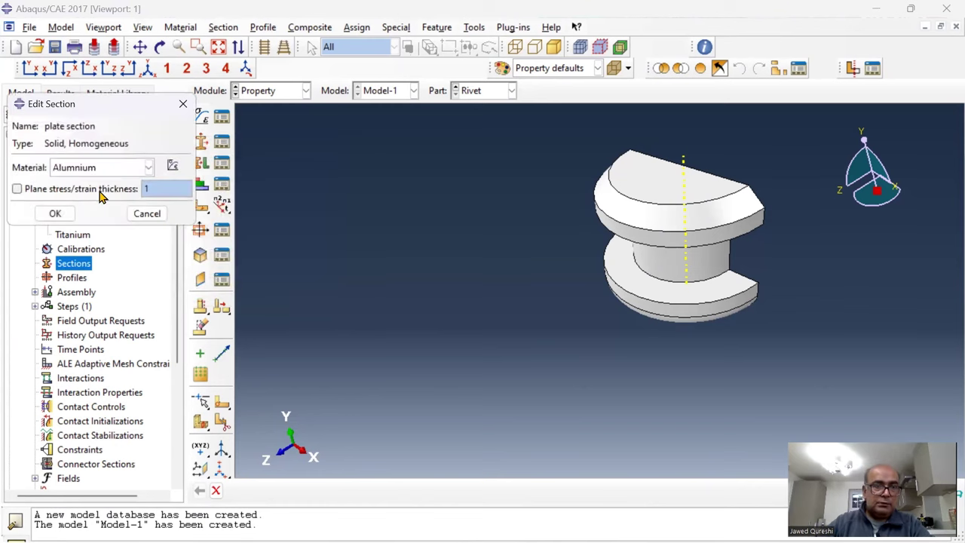
left_click(55, 213)
Create a solid homogeneous section named rivet section that uses the Titanium material.
double_click(80, 262)
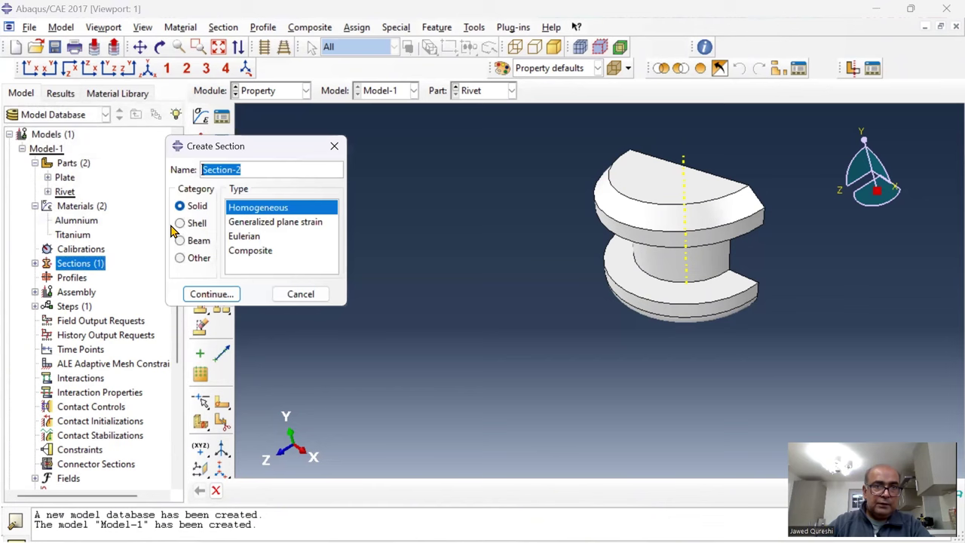
type("rivet sec")
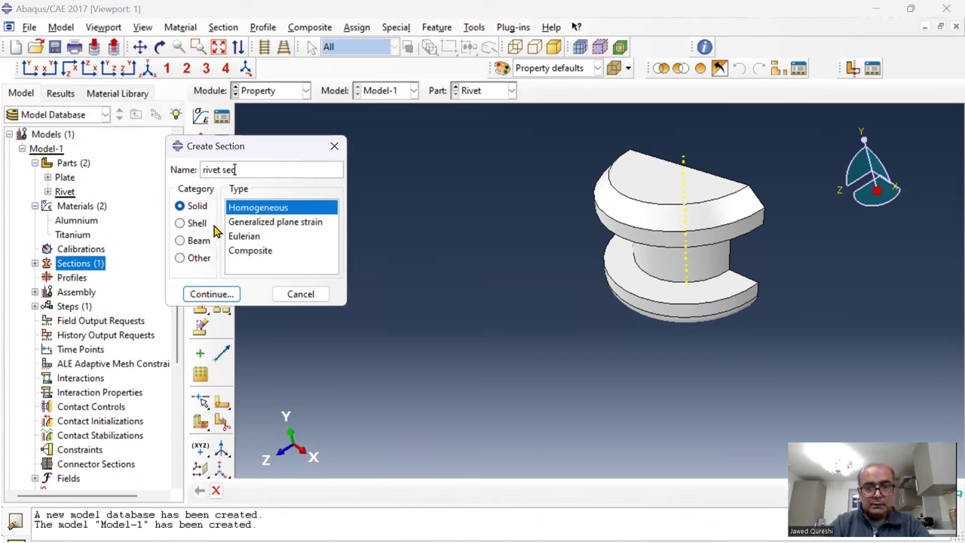
type("tion")
key("Return")
left_click(147, 167)
left_click(116, 199)
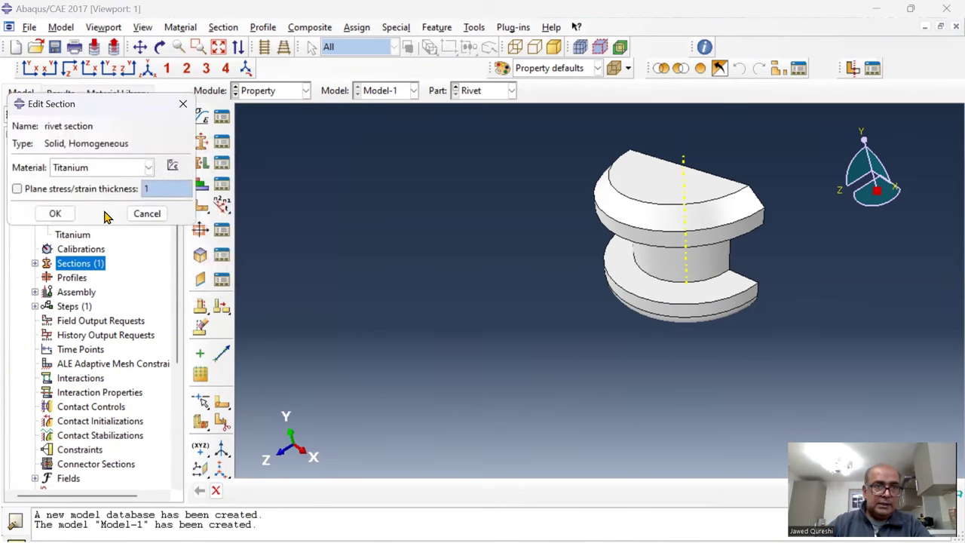
left_click(73, 214)
Assign plate section to the whole Plate part, creating the set Set-1 for the region.
left_click(47, 177)
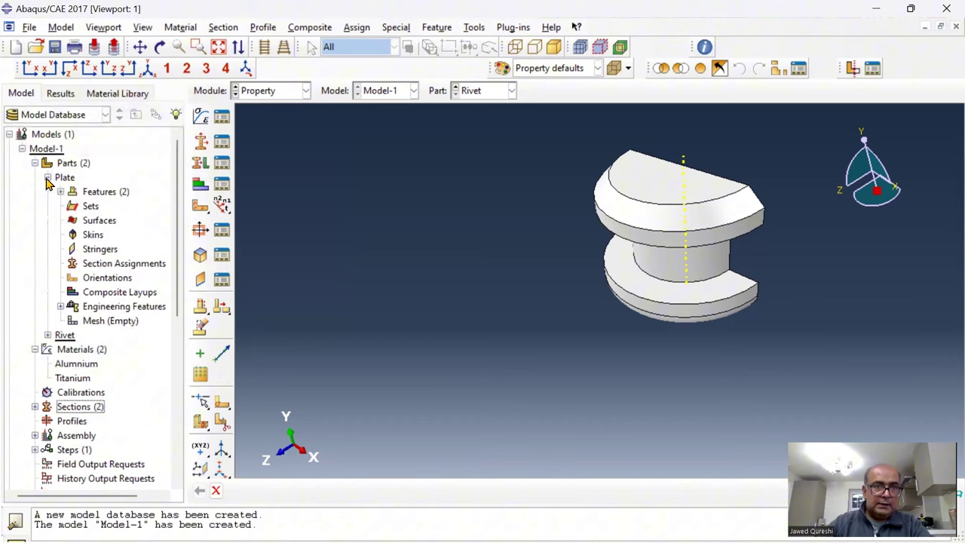
double_click(132, 264)
left_click(416, 240)
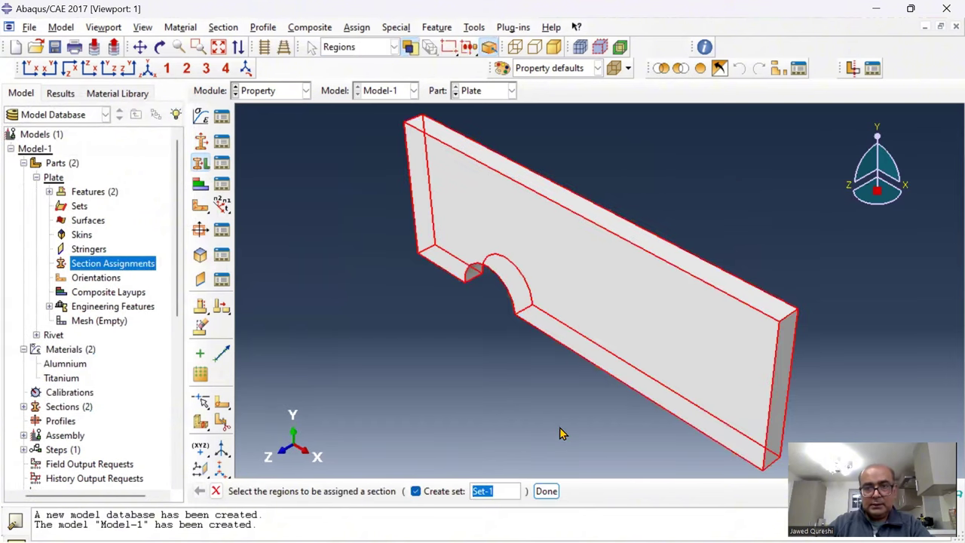
left_click(547, 491)
left_click(373, 175)
left_click(364, 192)
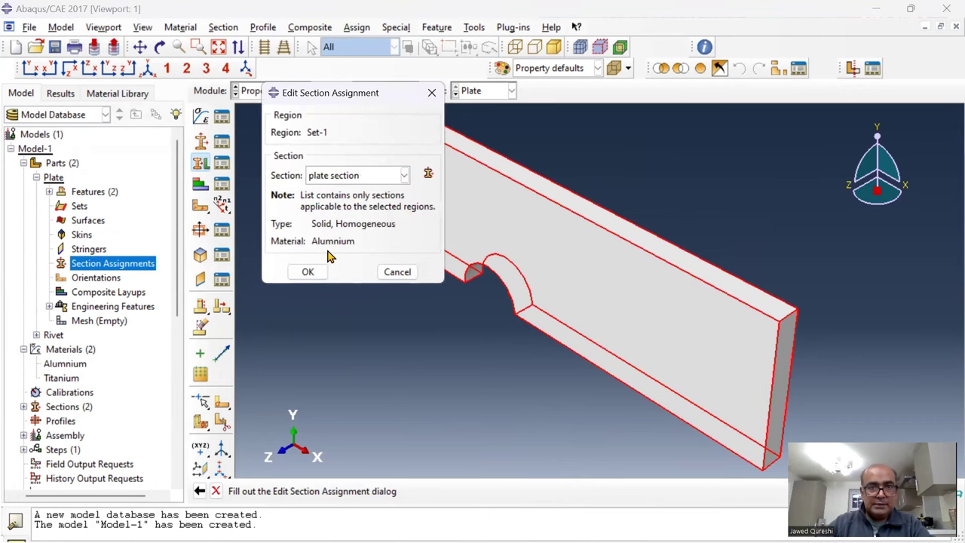
left_click(309, 270)
Assign rivet section to the whole Rivet part.
scroll(107, 362, "down", 1)
scroll(106, 362, "down", 2)
double_click(113, 291)
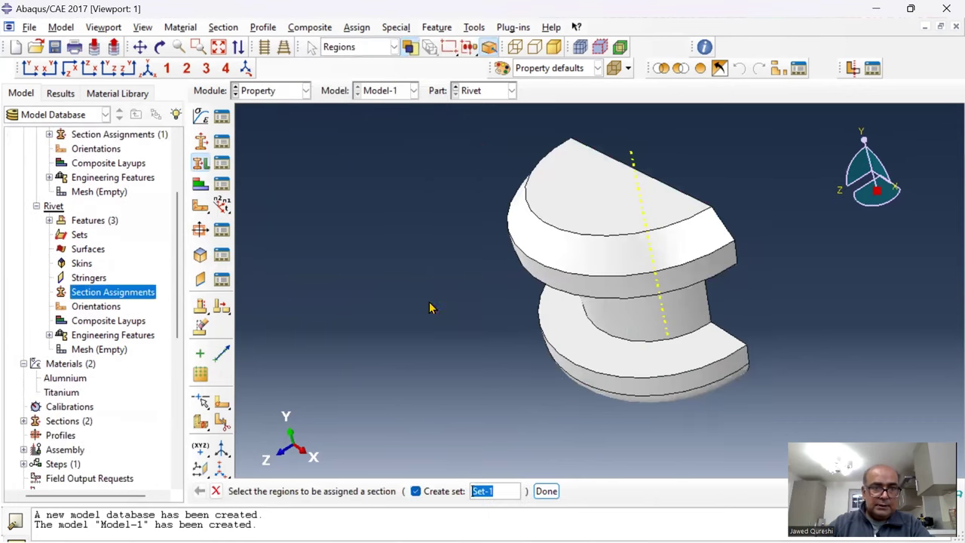
left_click(705, 388)
left_click(546, 490)
left_click(383, 178)
left_click(362, 205)
left_click(312, 270)
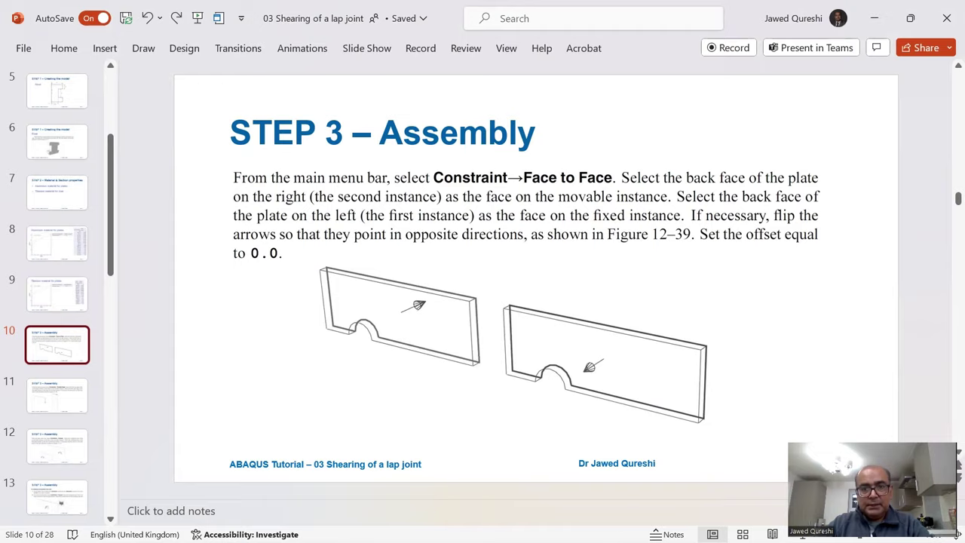
Add a dependent instance of the Plate part to the assembly in Abaqus/CAE.
key("alt+Tab")
left_click(23, 234)
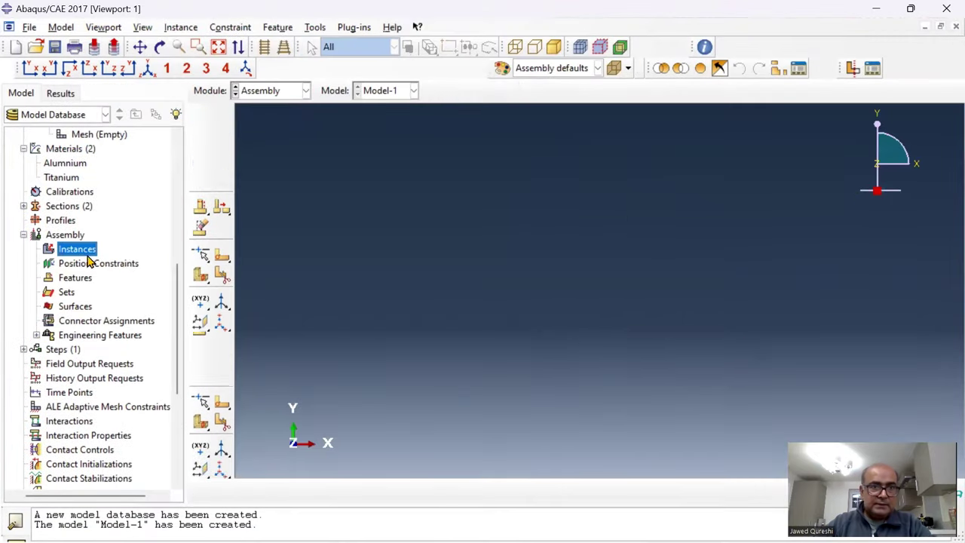
double_click(76, 249)
left_click(254, 184)
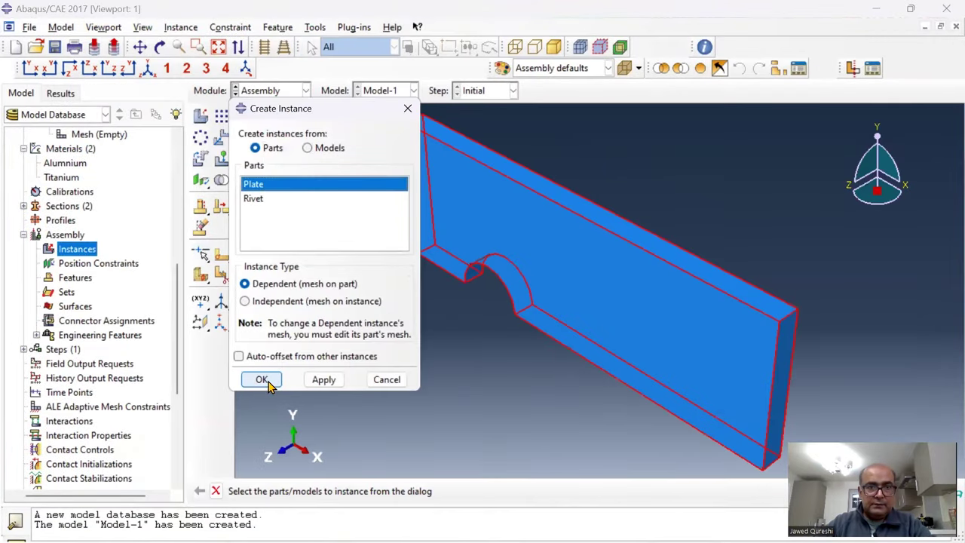
left_click(261, 379)
Add a second dependent Plate instance to the assembly, auto-offset from the first one.
left_click(218, 324)
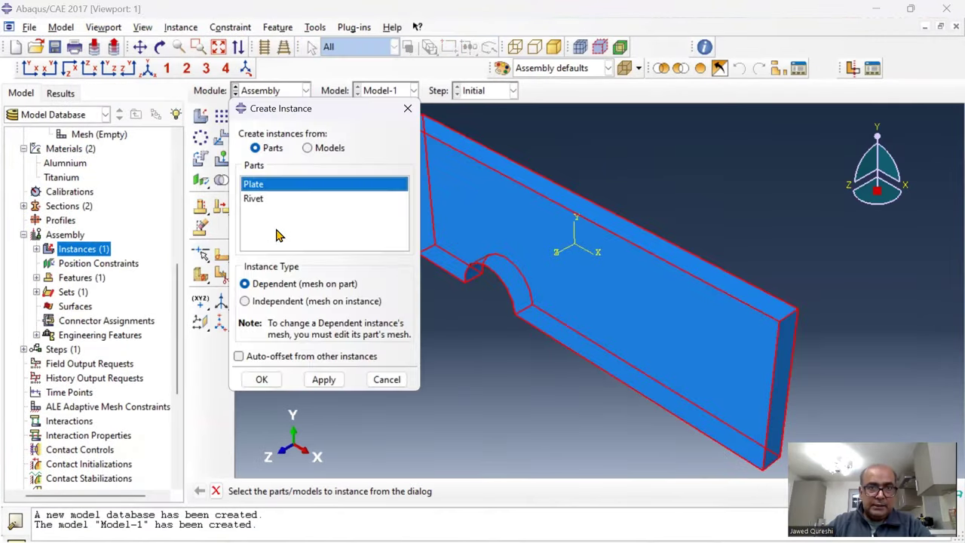
left_click(255, 357)
left_click(262, 379)
Apply a Face to Face constraint from the second plate's back face to the first plate's, with arrows opposed and distance 0.0, checking the assembly slide.
key("alt+Tab")
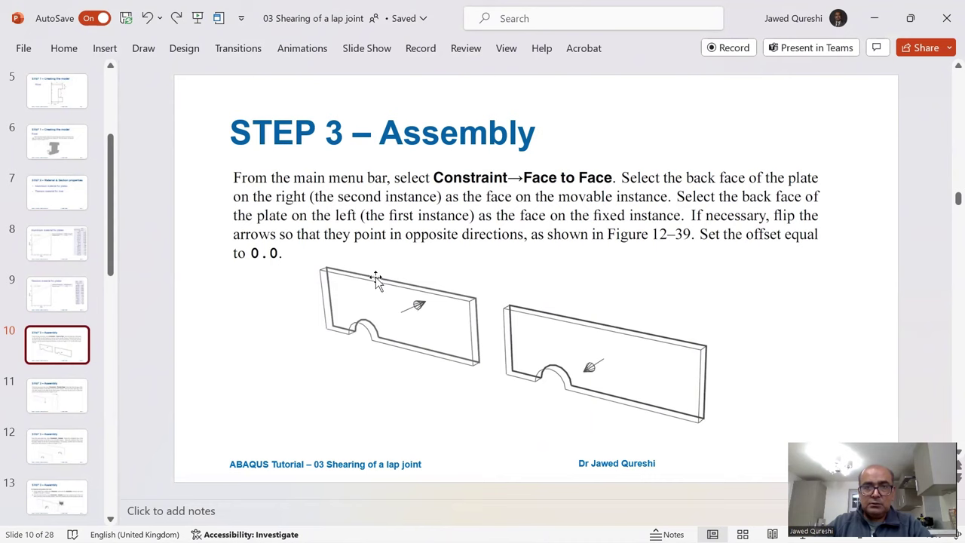
left_click(423, 537)
left_click(230, 27)
left_click(252, 55)
left_click_drag(452, 286, 635, 344, "ctrl+alt")
left_click(636, 344)
left_click(523, 240)
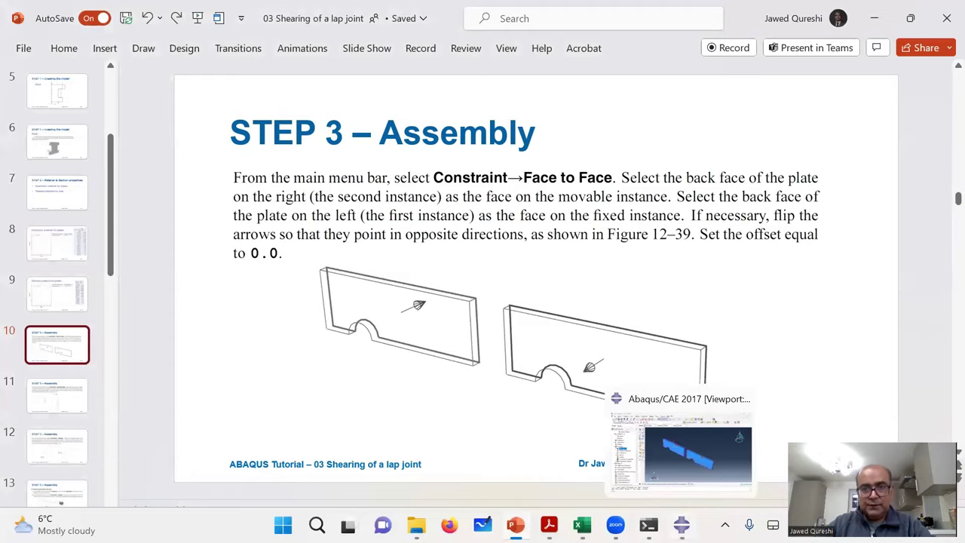
left_click(681, 524)
left_click(556, 491)
left_click(533, 491)
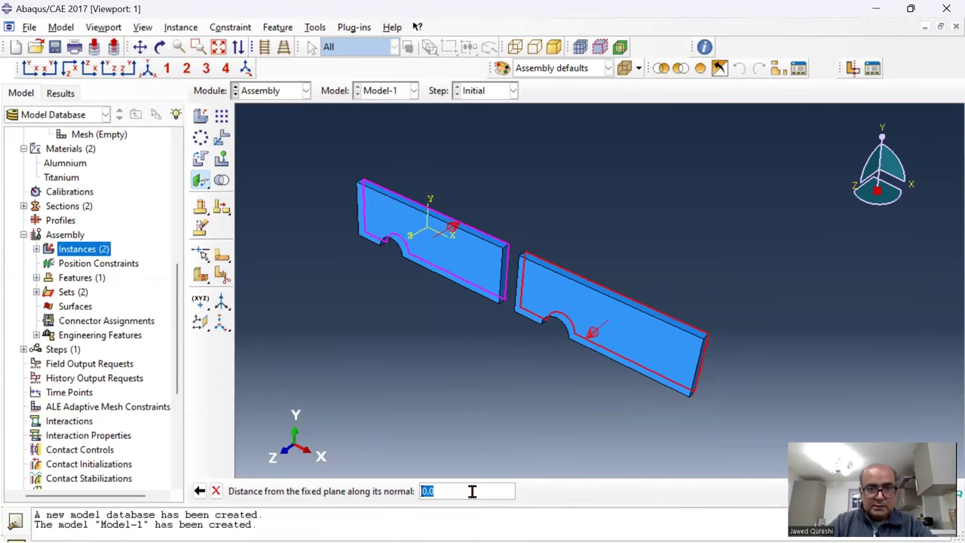
key("Return")
scroll(498, 247, "up", 2)
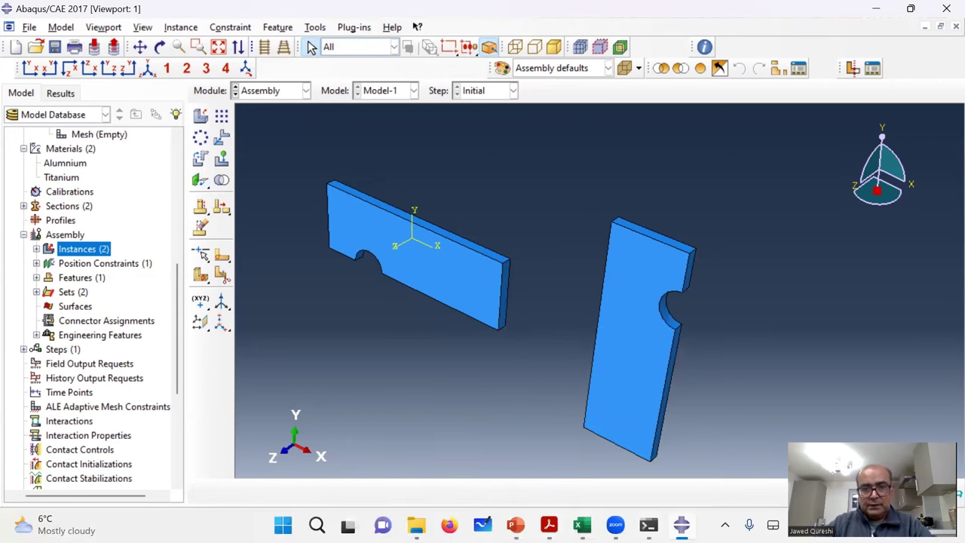
Consult the assembly slides and apply a Parallel Edge constraint between the second plate's short end edge and the first plate's vertical end edge.
left_click(516, 524)
scroll(522, 372, "down", 1)
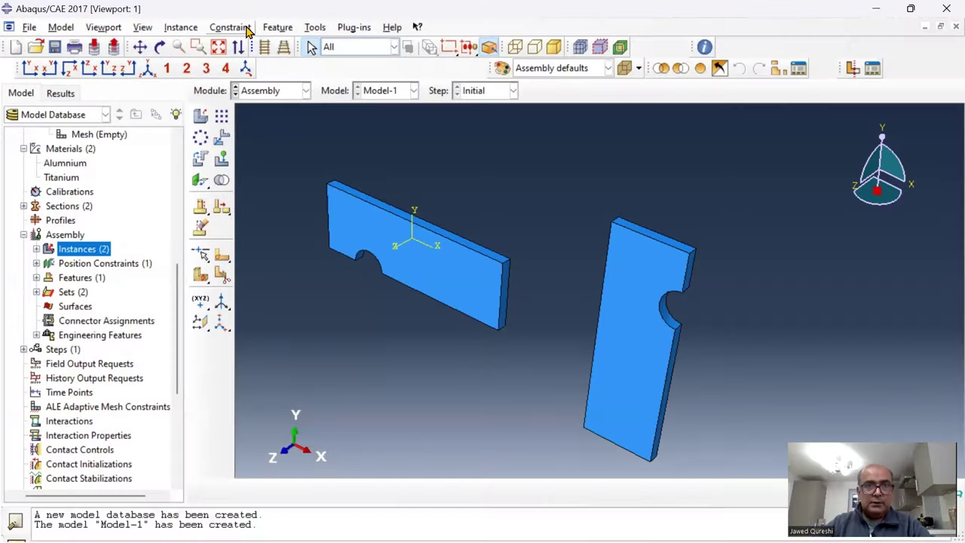
left_click(245, 28)
left_click(249, 73)
left_click(653, 234)
left_click(501, 300)
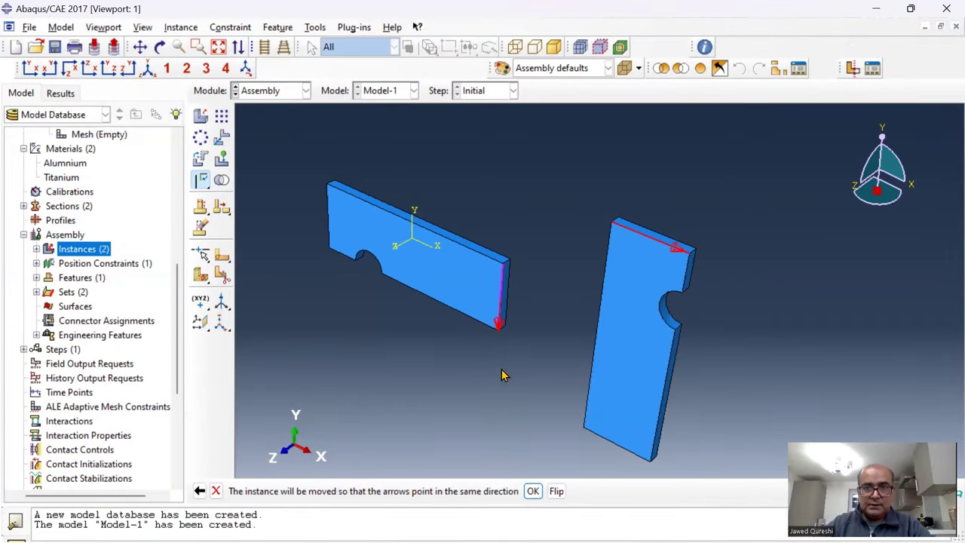
left_click(533, 491)
Check the assembly slides and apply a Coaxial constraint between the second plate's hole face and the first plate's, flipping the arrow direction.
left_click(491, 417)
scroll(517, 379, "down", 2)
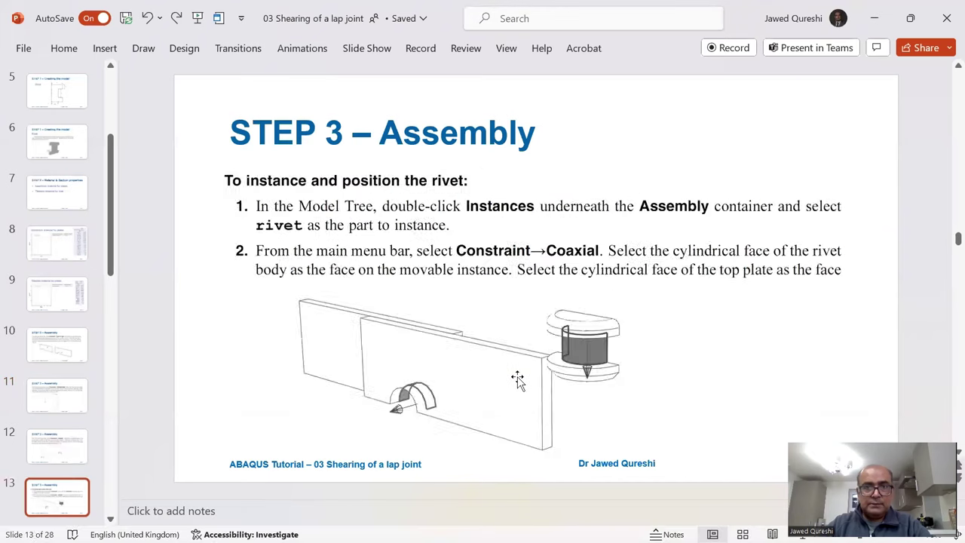
scroll(517, 379, "up", 1)
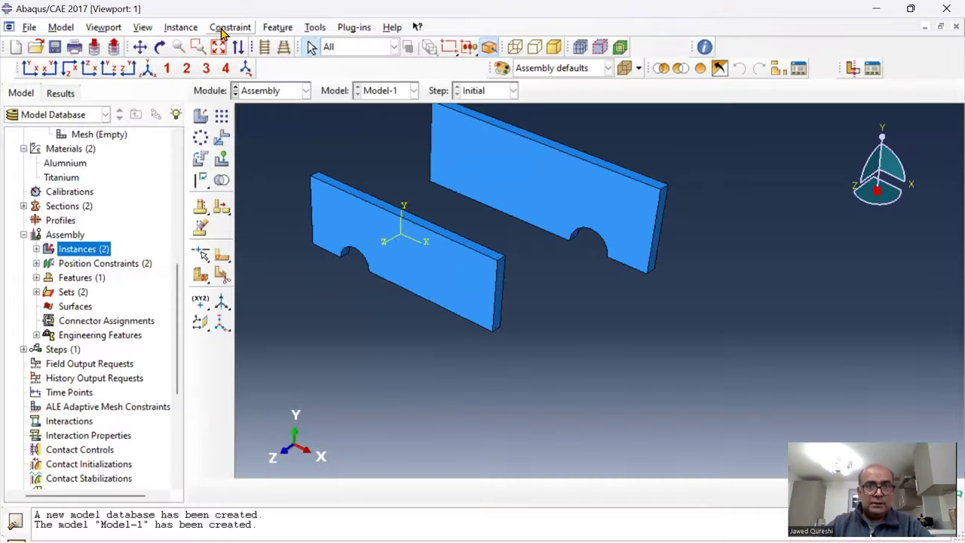
left_click(230, 27)
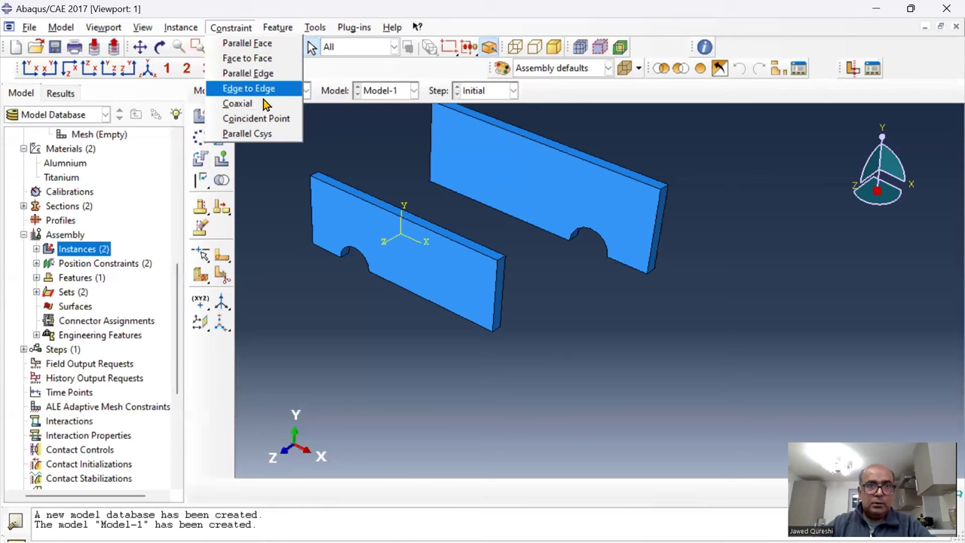
left_click(266, 102)
left_click(574, 241)
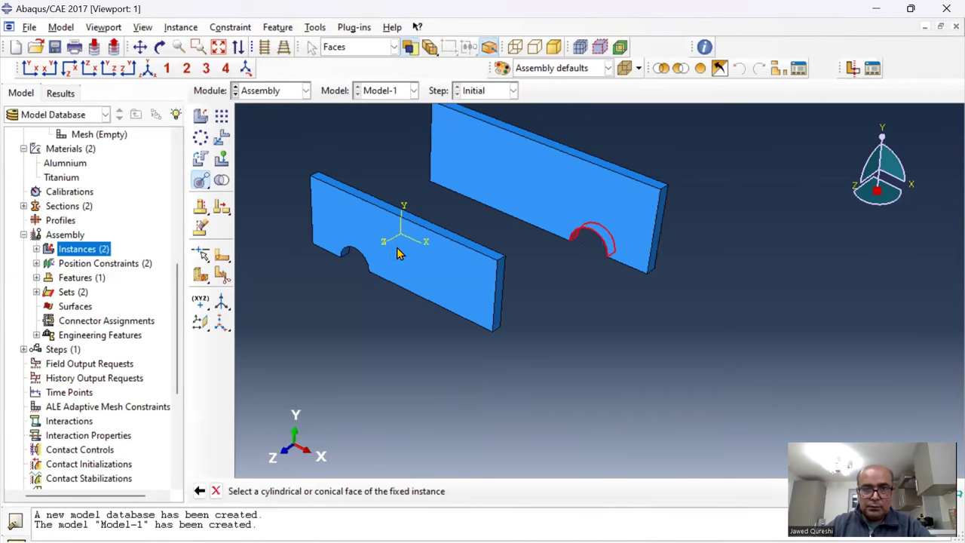
left_click(344, 257)
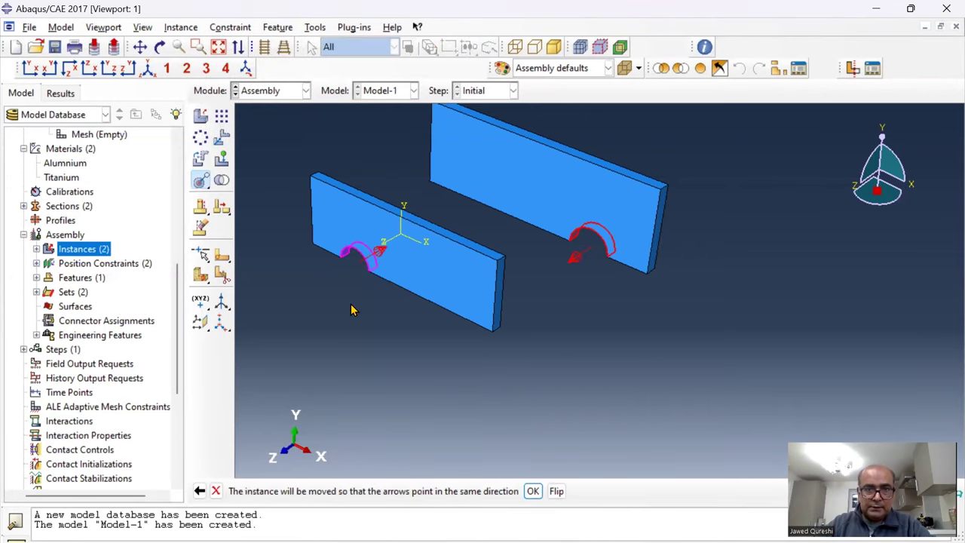
left_click(555, 491)
left_click(533, 491)
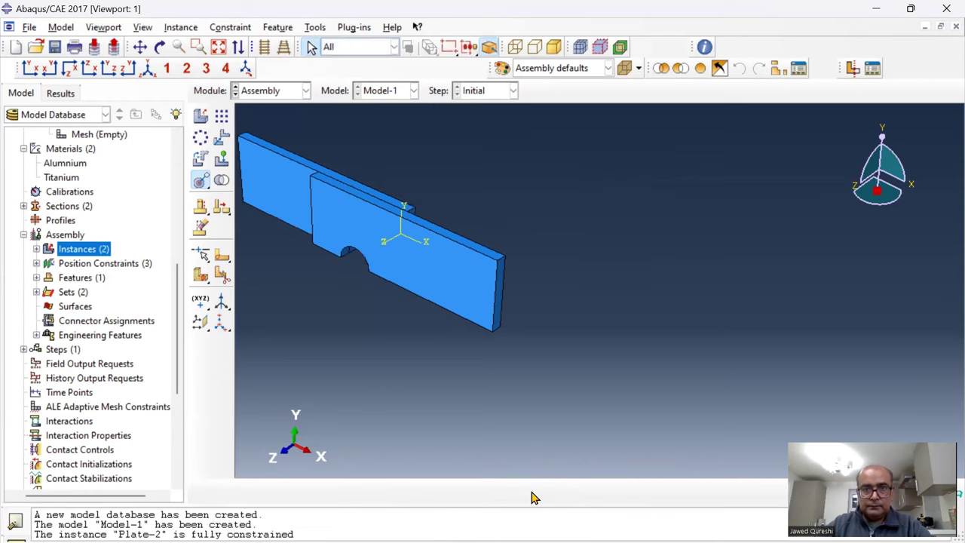
Rename the Plate-1 assembly instance as Top plate.
left_click(37, 249)
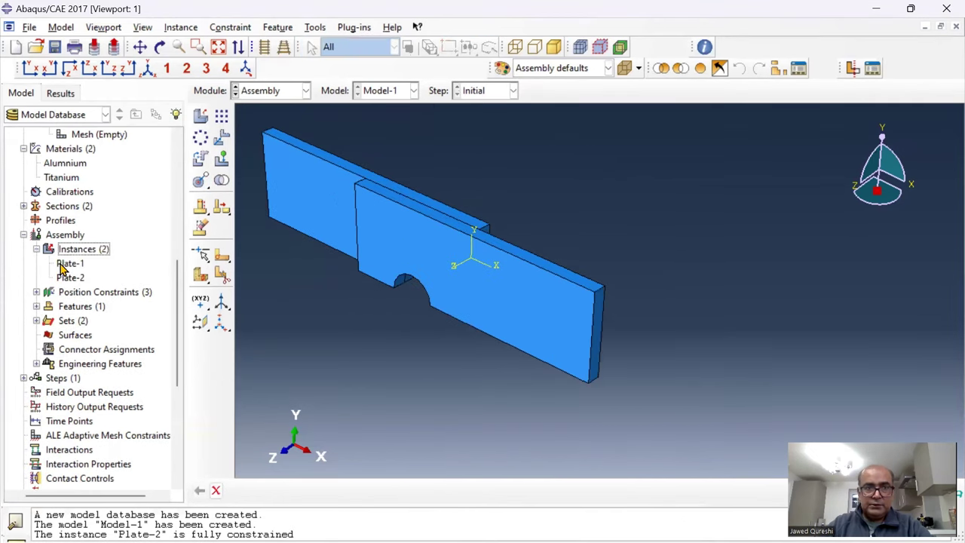
left_click(69, 264)
right_click(73, 267)
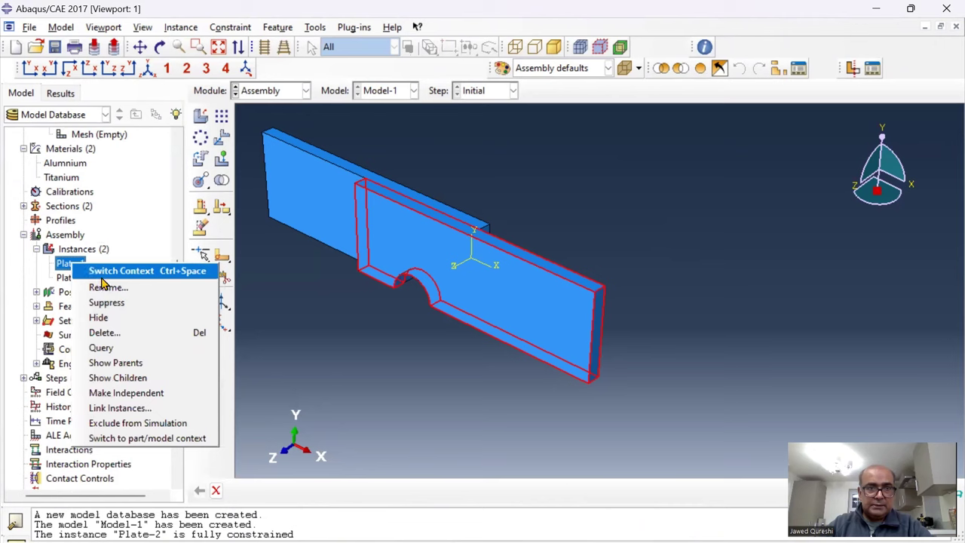
left_click(123, 294)
type("Top plate")
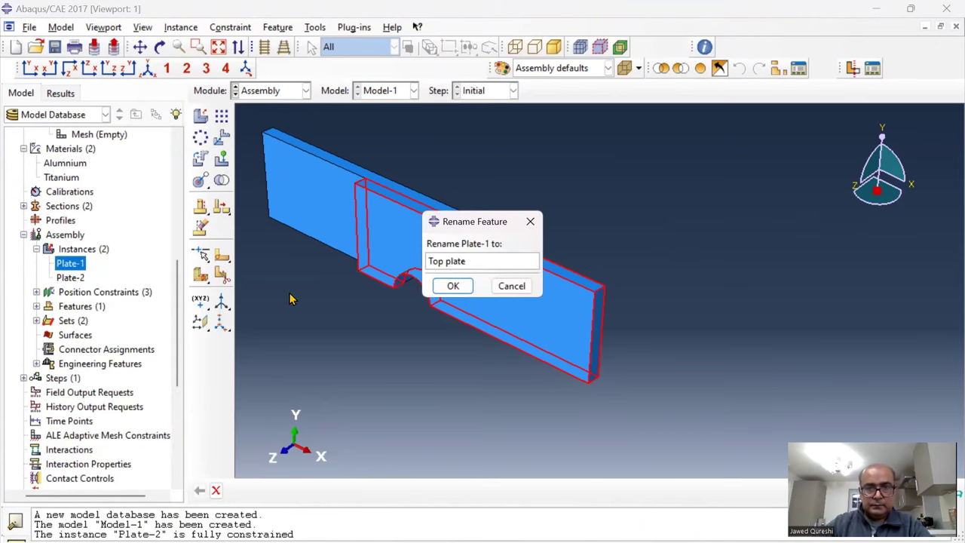
left_click(452, 286)
Rename the Plate-2 assembly instance as Bottom Plate.
left_click(79, 277)
right_click(79, 277)
left_click(113, 292)
type("Bottom Plate")
key("Return")
Add a dependent Rivet instance to the assembly, auto-offset from the other instances.
double_click(78, 249)
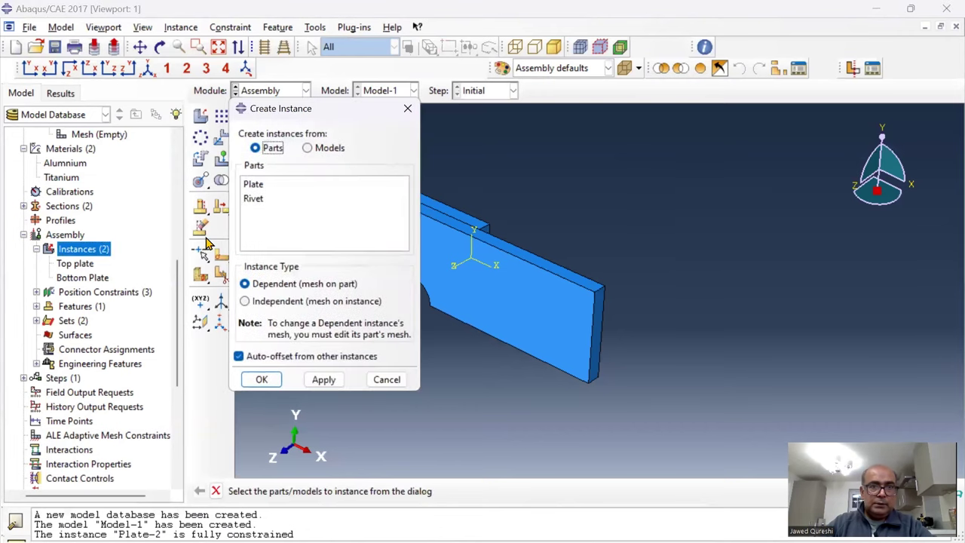
left_click(257, 199)
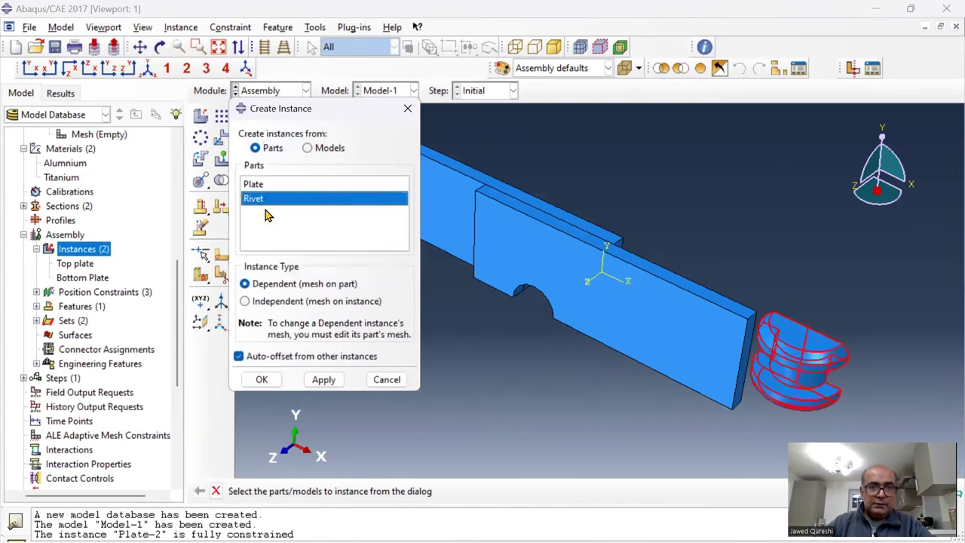
left_click(260, 378)
Consult the assembly slides and apply a Coaxial constraint between the rivet's cylindrical shank face and the plate hole's face.
key("alt+Tab")
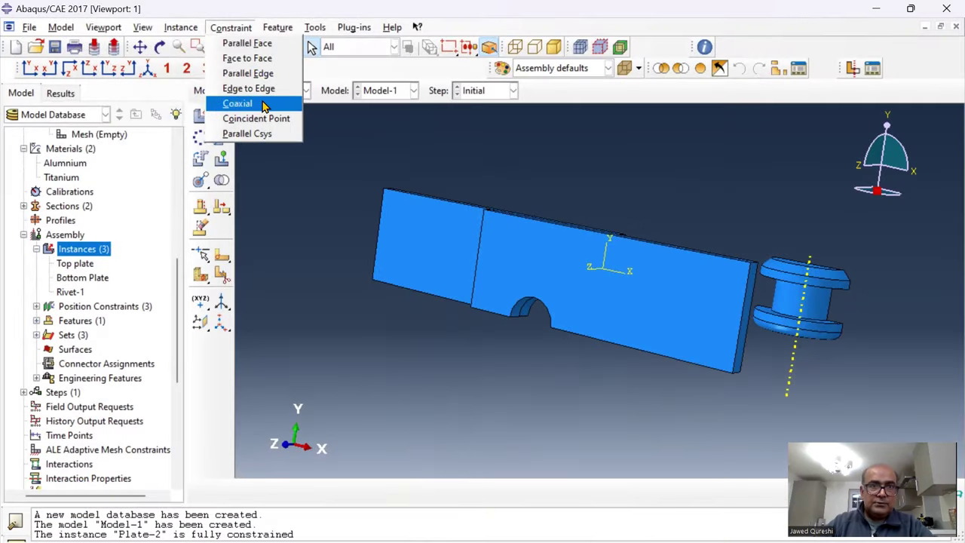
left_click(252, 101)
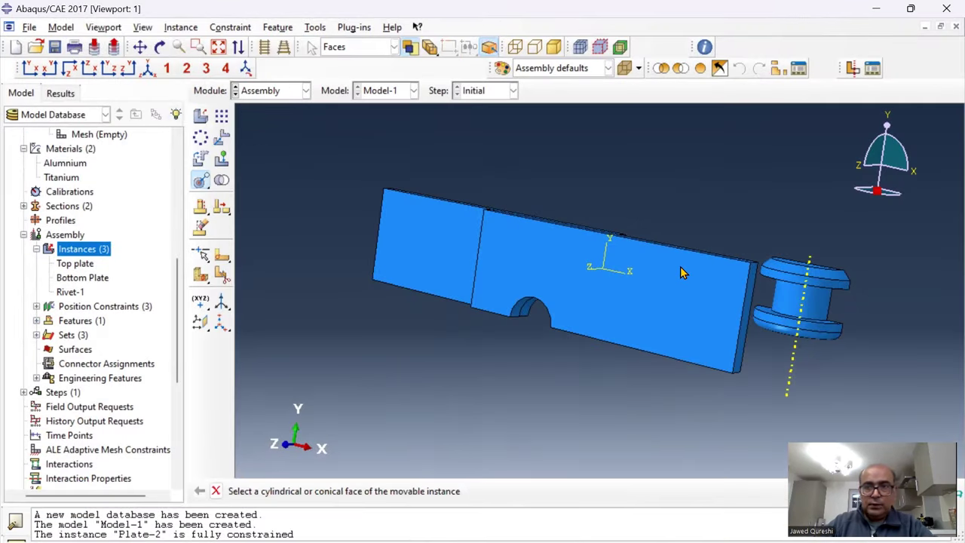
left_click(801, 298)
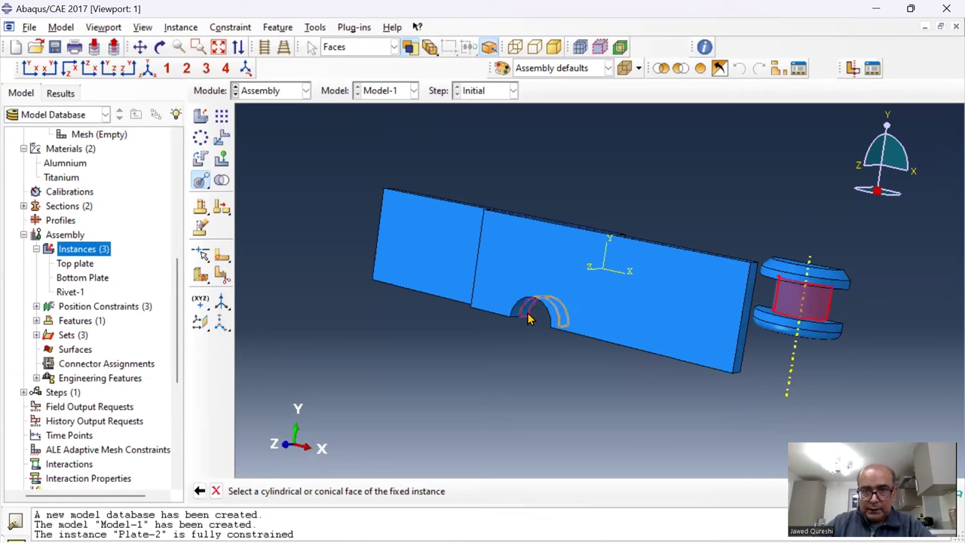
left_click(528, 319)
left_click_drag(544, 409, 558, 423, "ctrl+alt")
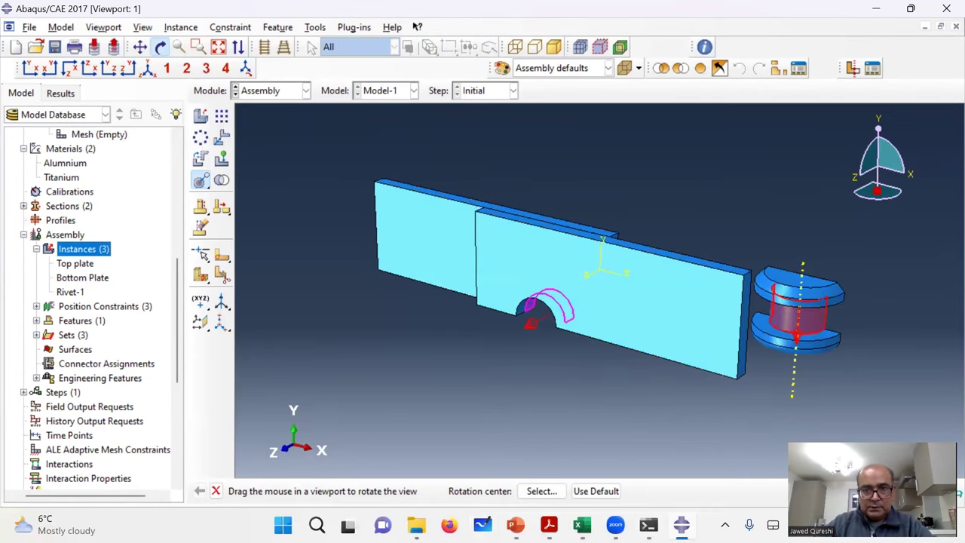
mouse_move(548, 525)
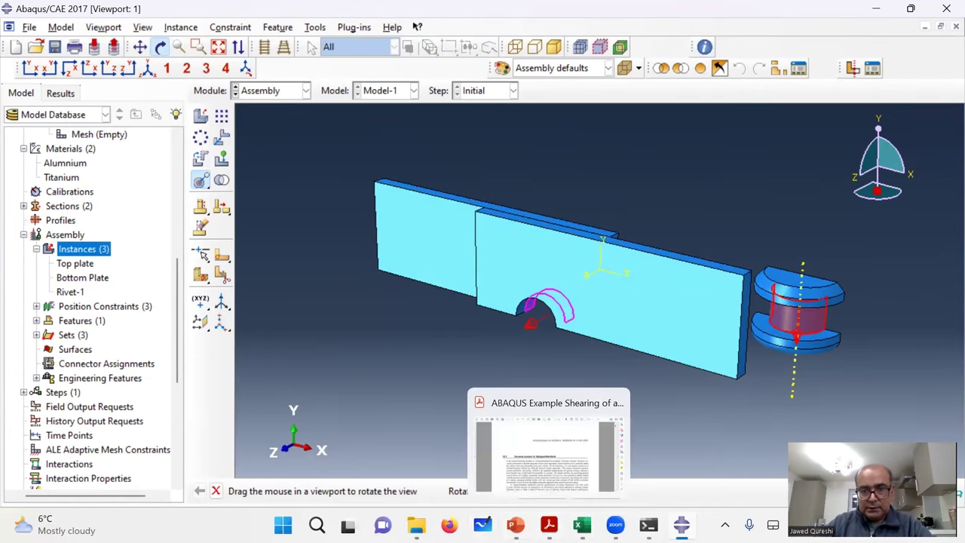
left_click(516, 526)
left_click(515, 525)
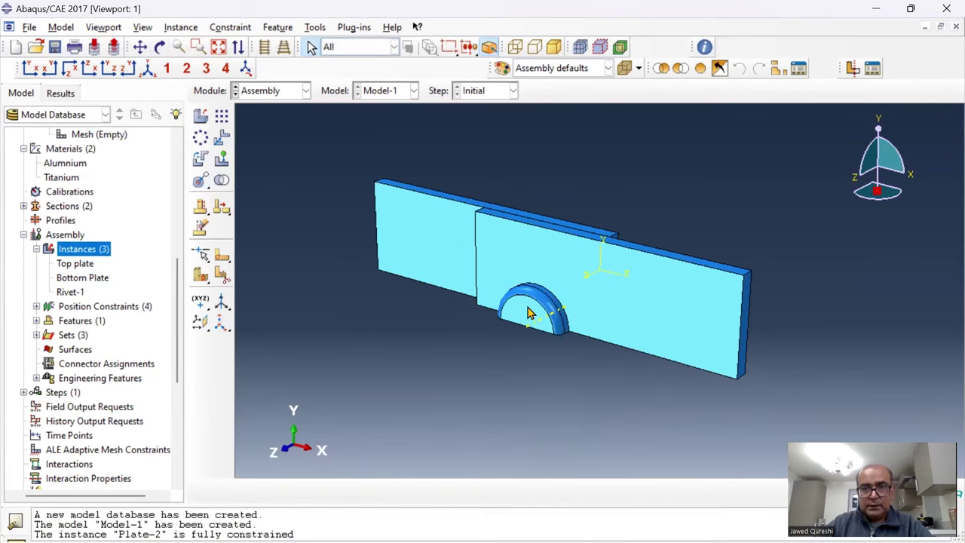
Review the geometry-set slides and create the assembly set corner from the lower front vertex at the bottom plate's free end.
left_click(160, 47)
left_click_drag(480, 338, 553, 253)
scroll(551, 276, "up", 5)
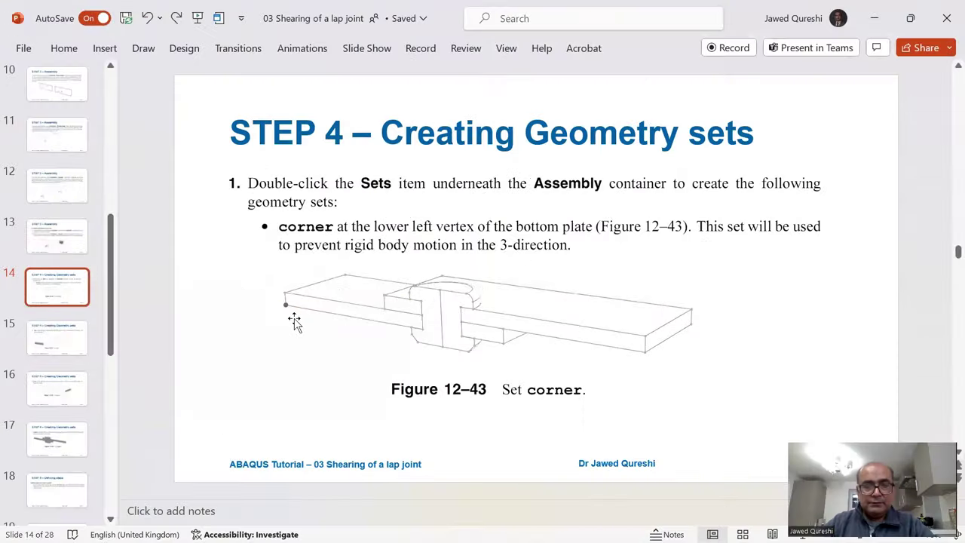
scroll(294, 321, "down", 1)
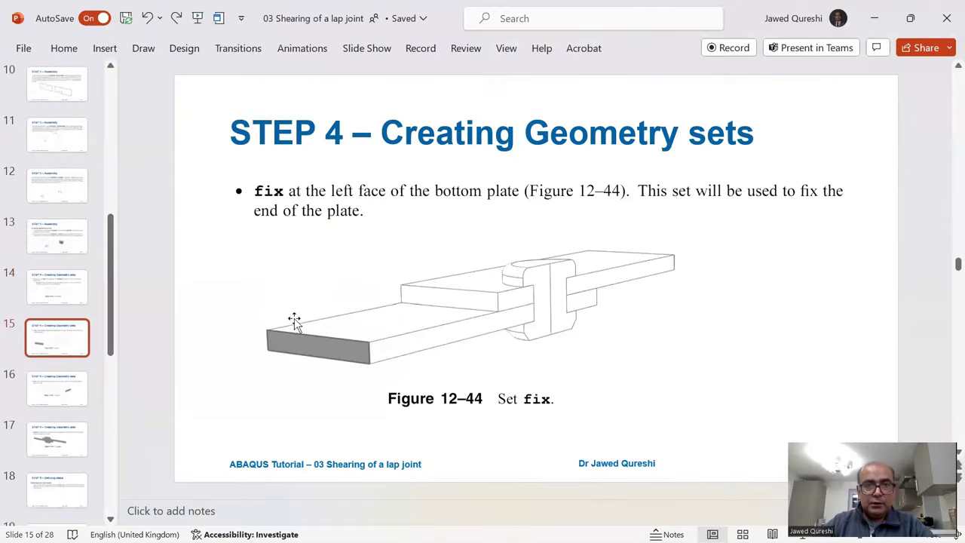
scroll(302, 329, "down", 1)
scroll(301, 329, "down", 1)
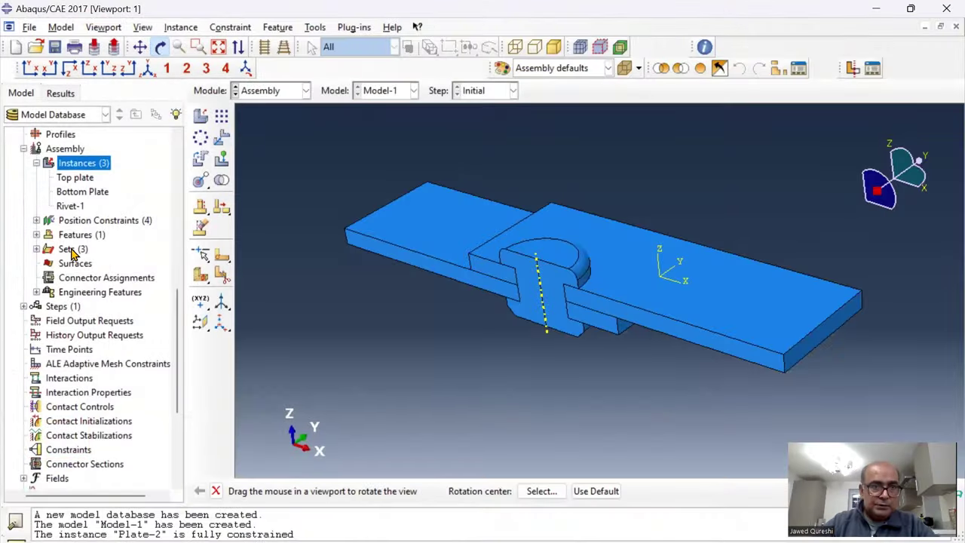
double_click(72, 249)
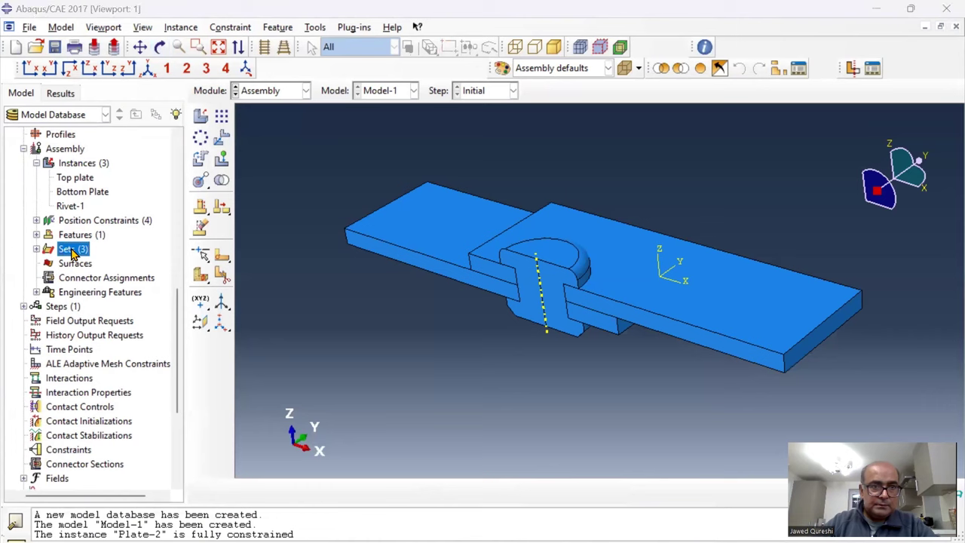
type("f")
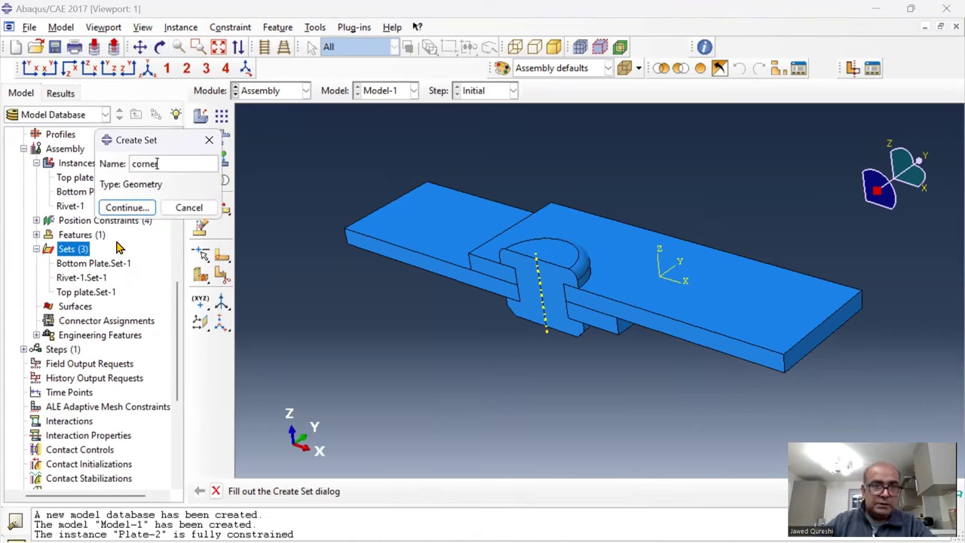
left_click(127, 208)
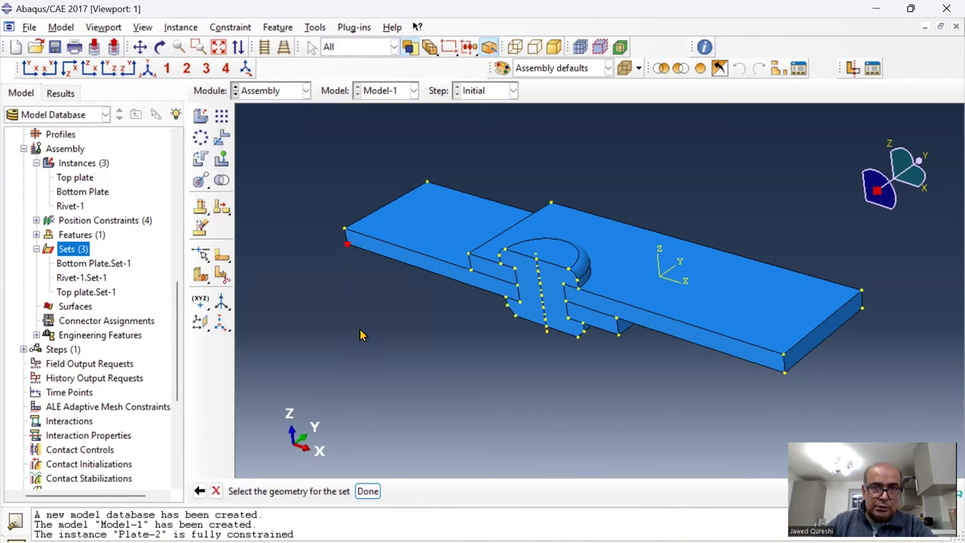
left_click(367, 491)
Create the assembly set fix from the end face of the bottom plate's free end.
type("ri")
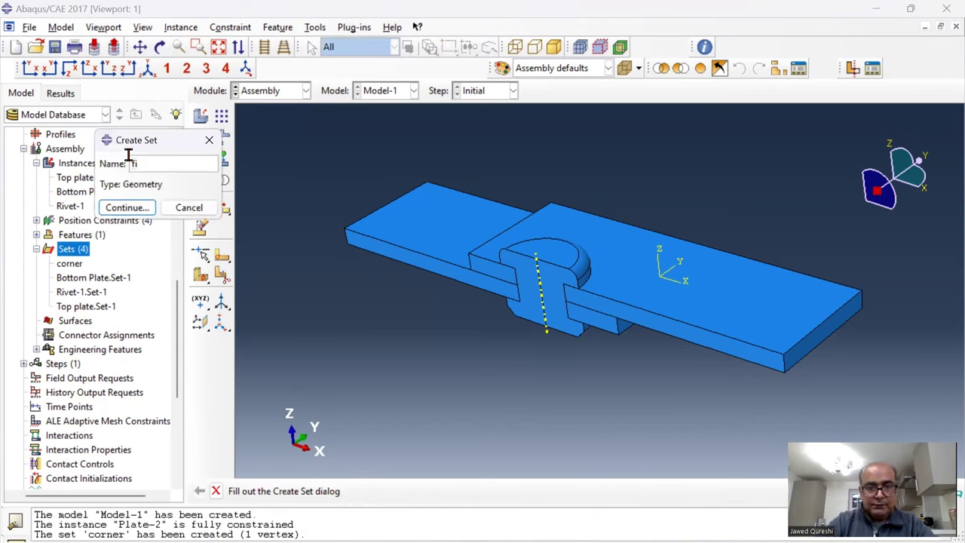
type("x")
left_click(124, 207)
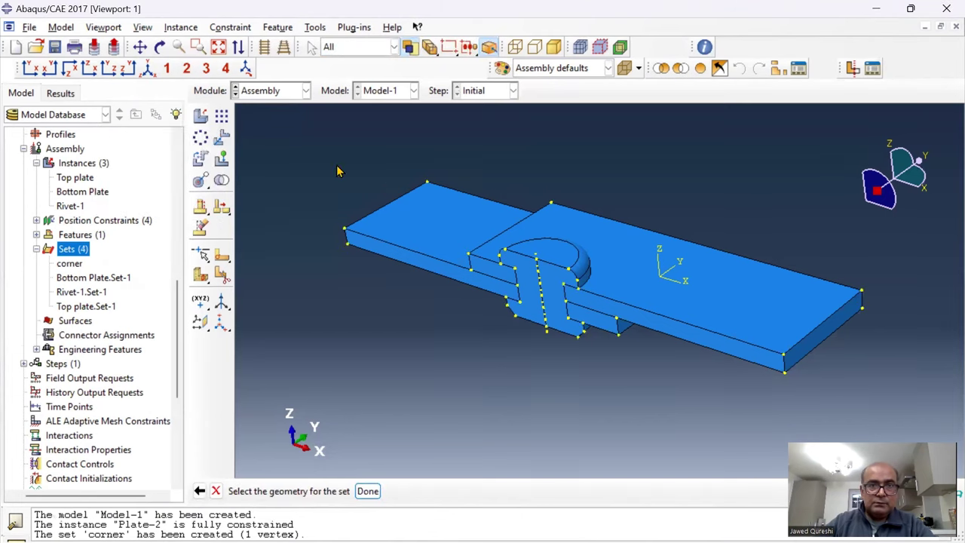
left_click(160, 48)
left_click_drag(407, 226, 467, 218)
right_click(483, 225)
left_click(520, 325)
left_click(337, 234)
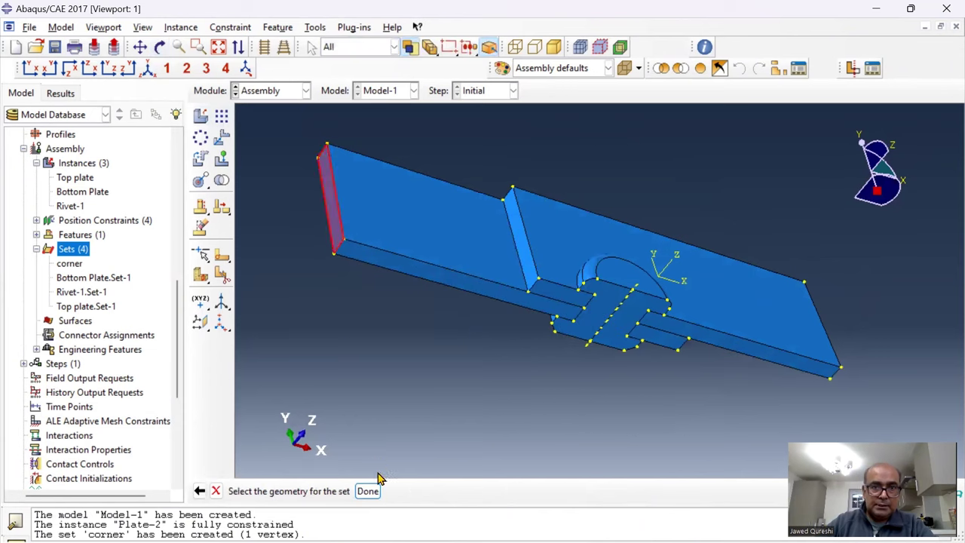
left_click(376, 490)
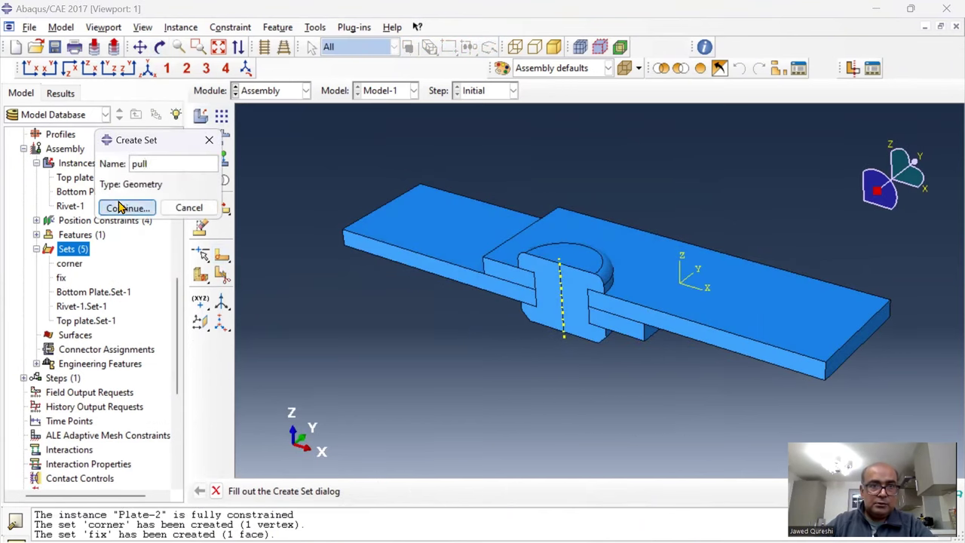
Create the assembly set pull from the end face of the top plate's free end.
left_click(123, 208)
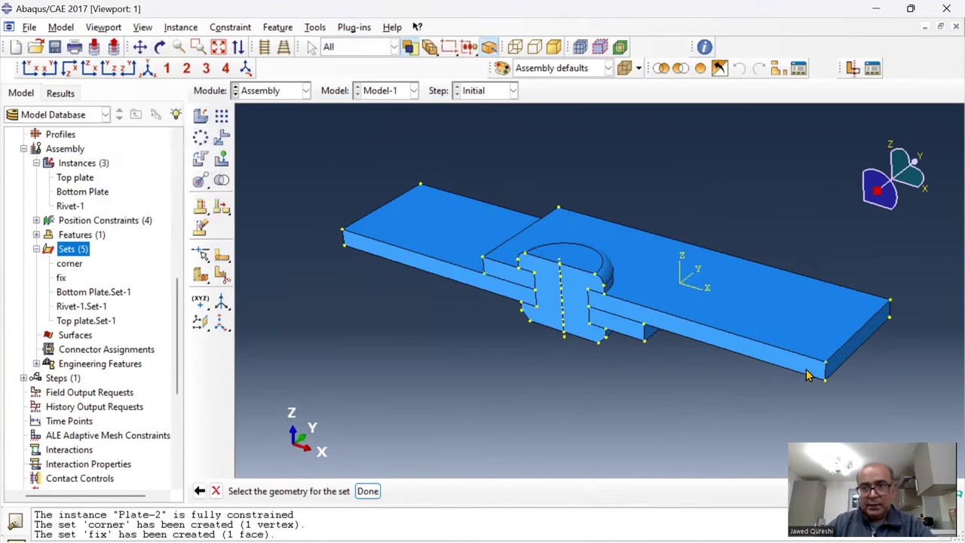
left_click(841, 367)
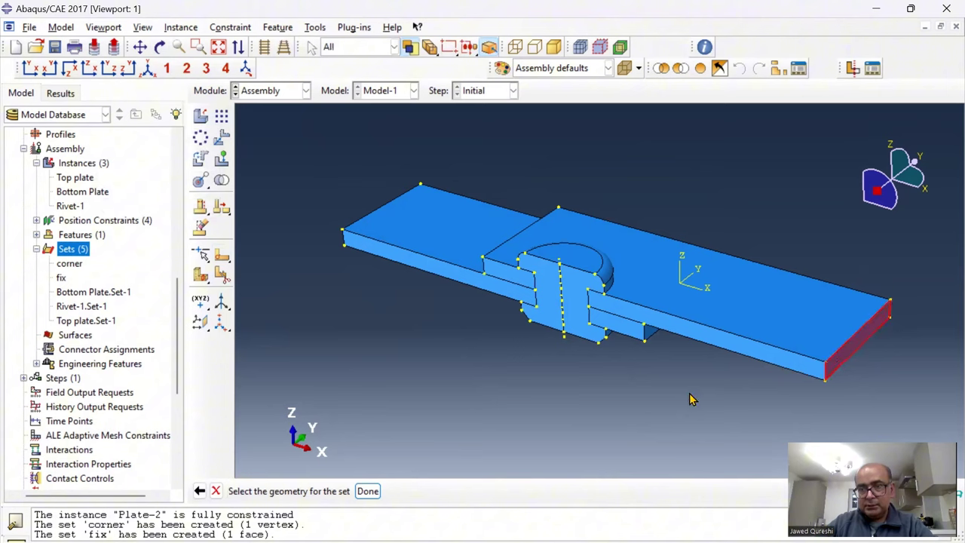
left_click(368, 491)
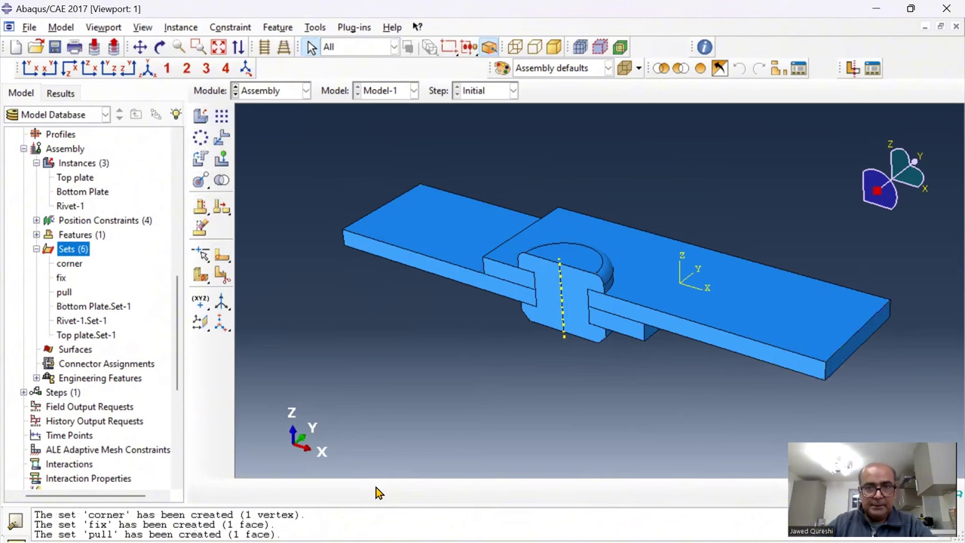
Create the assembly set symm from all symmetry-plane cut faces of both plates and the rivet.
double_click(73, 249)
type("symm")
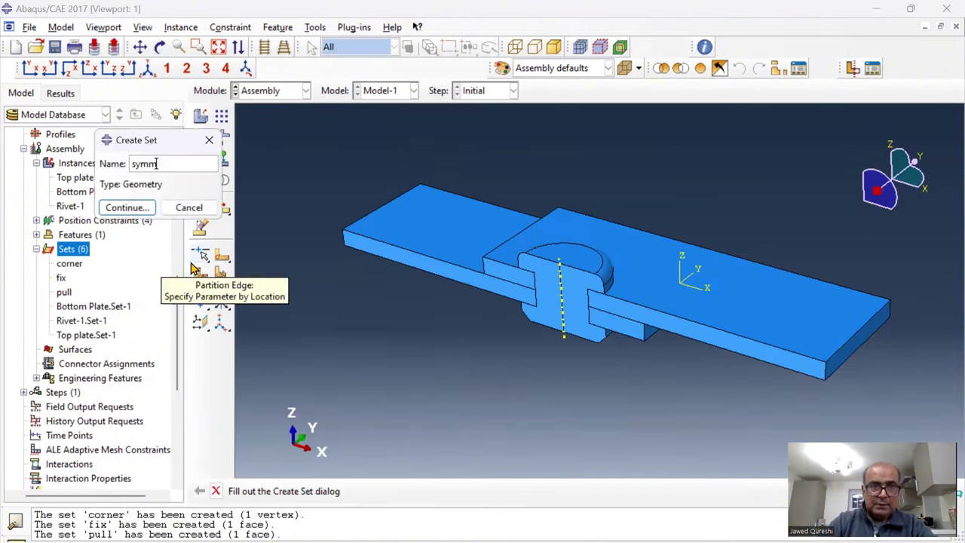
key("Return")
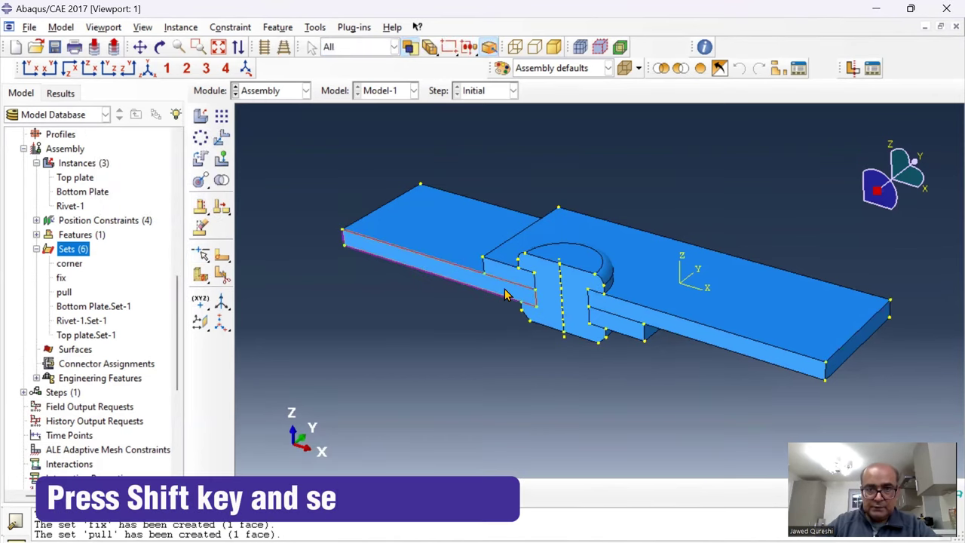
left_click(505, 294)
left_click(519, 280, "shift")
scroll(530, 290, "up", 2)
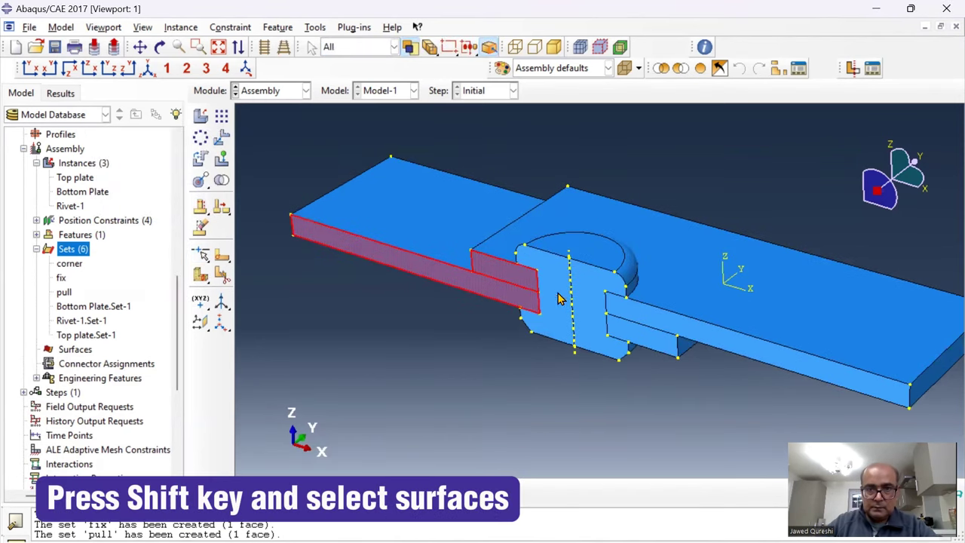
left_click(558, 298, "shift")
left_click(615, 318, "shift")
left_click(634, 334, "shift")
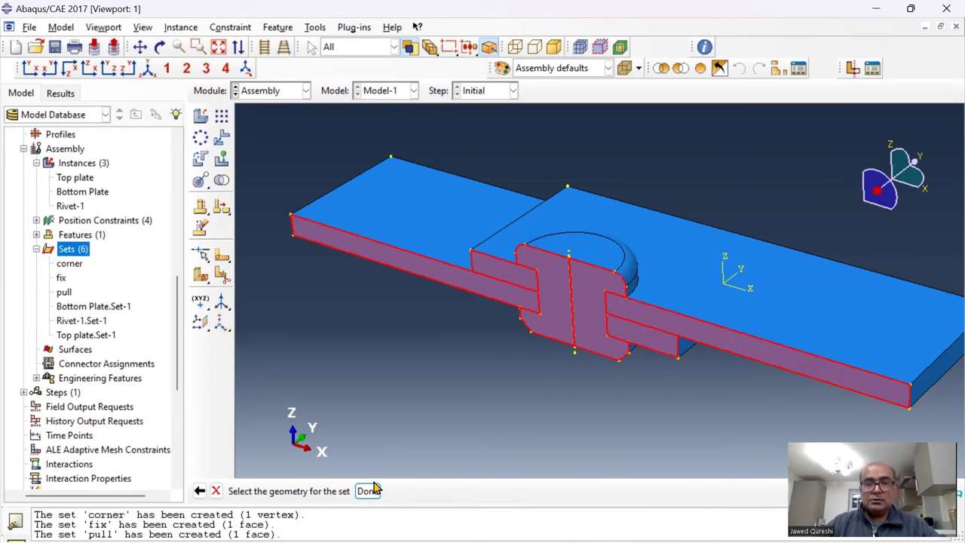
left_click(367, 490)
Create the assembly set defl from the upper rear vertex at the top plate's free end.
scroll(498, 295, "up", 3)
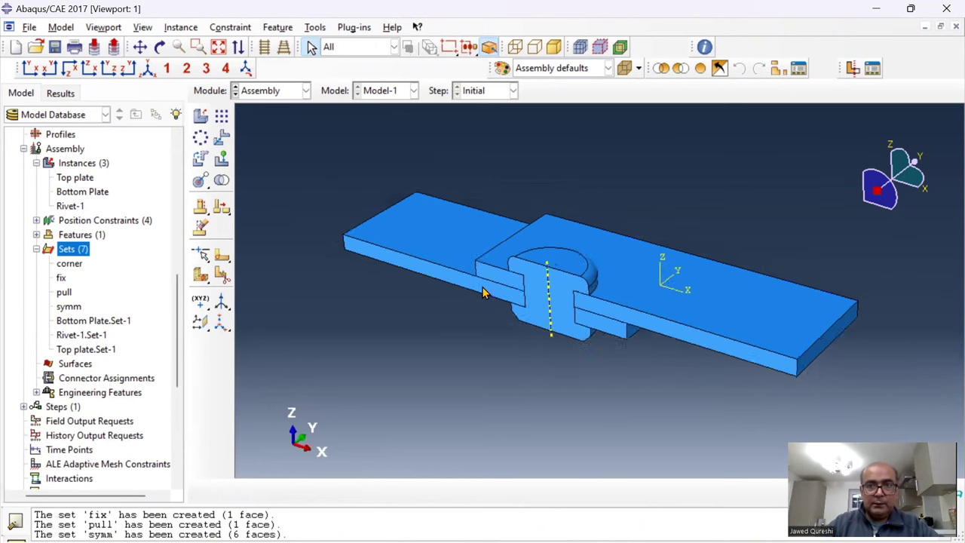
scroll(754, 304, "down", 2)
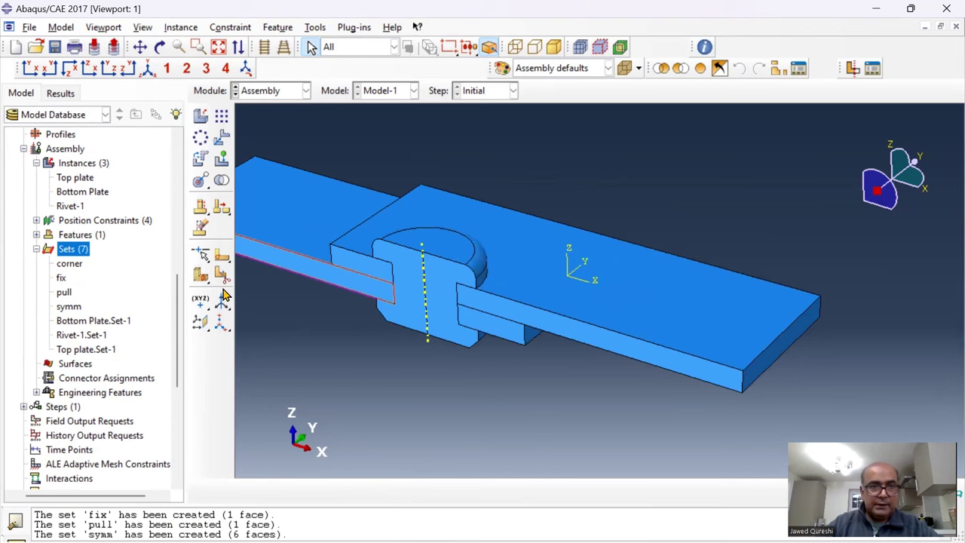
double_click(74, 251)
type("def")
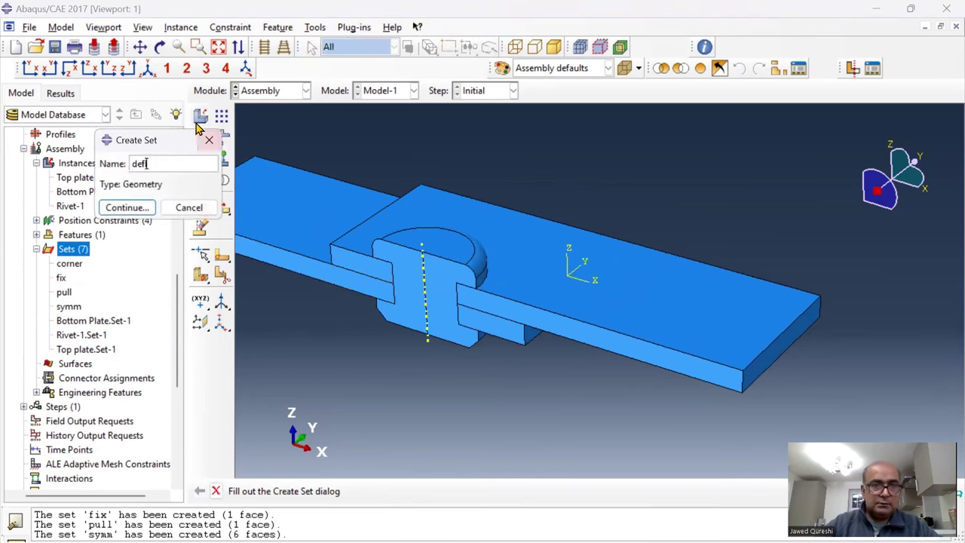
key("Return")
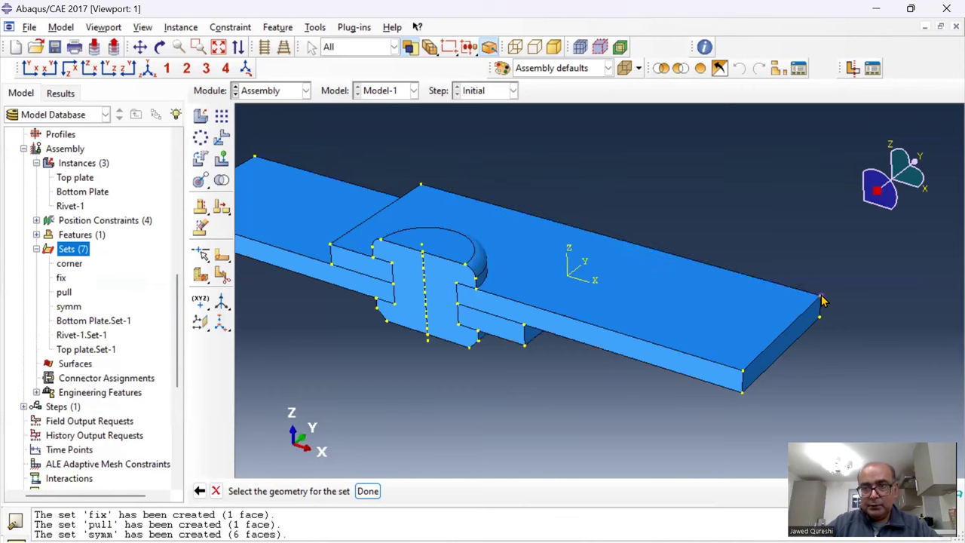
left_click(369, 491)
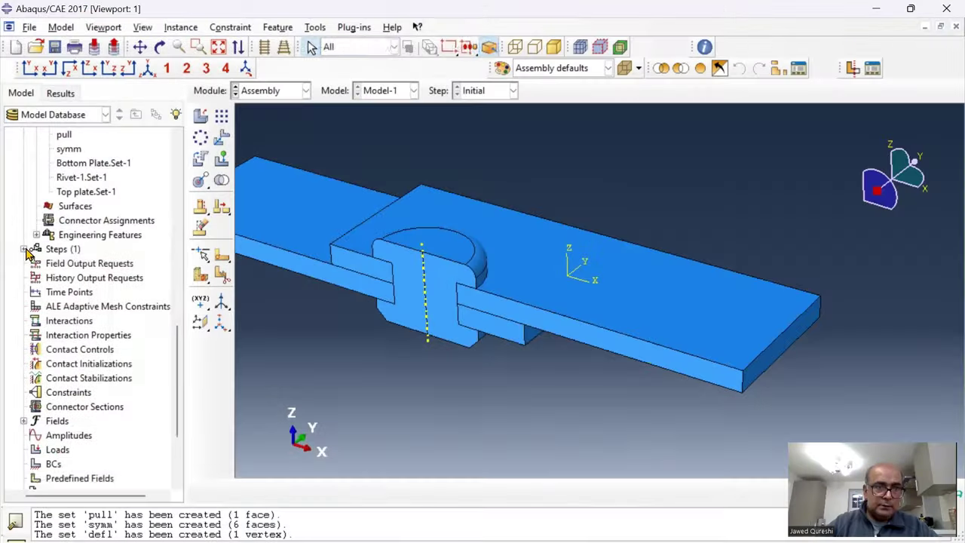
Create a Static, General step after Initial with Nlgeom on and an initial increment size of 0.05.
left_click(23, 249)
left_click(73, 250)
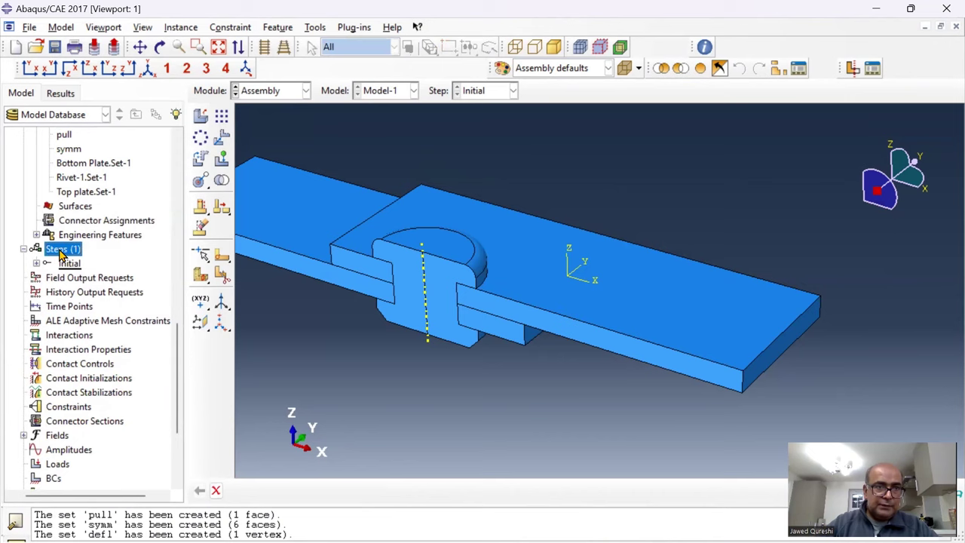
double_click(80, 251)
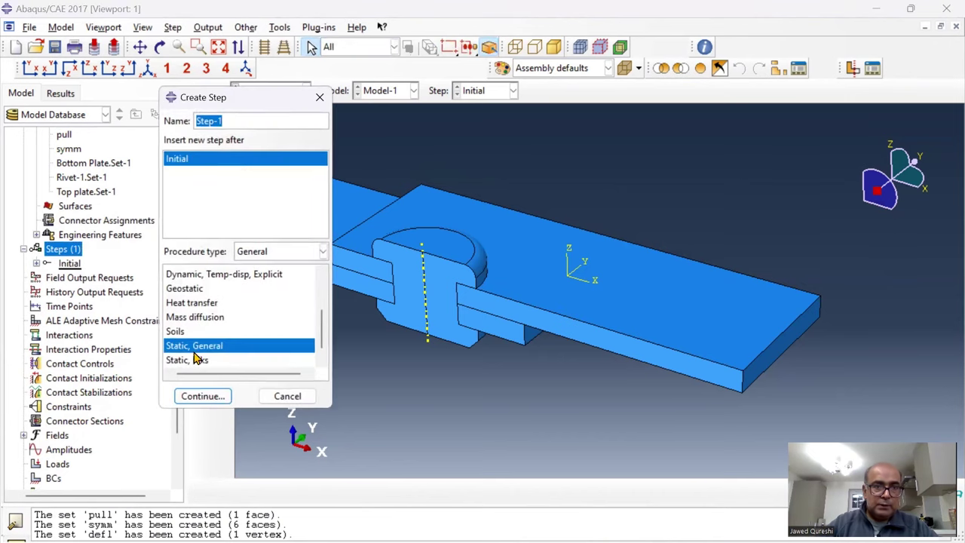
left_click(202, 396)
left_click(318, 182)
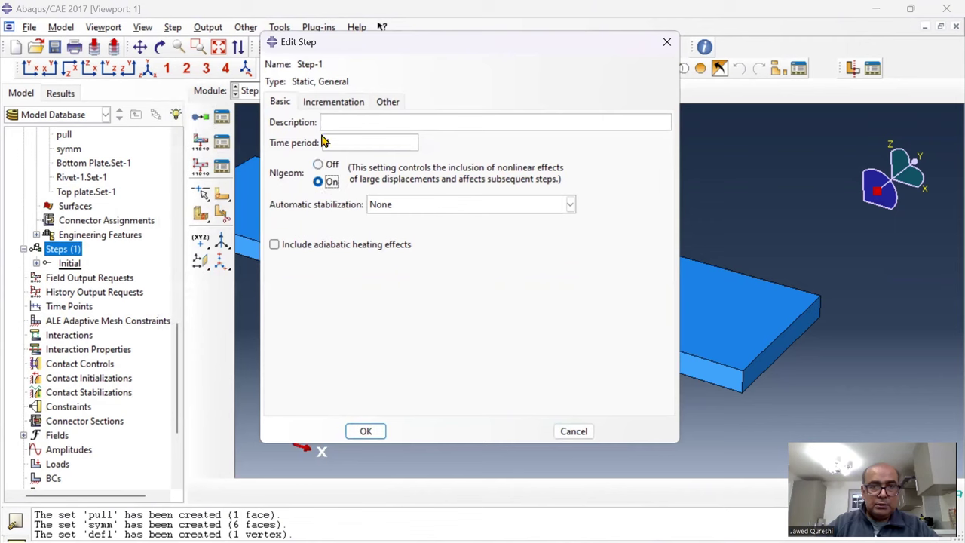
left_click(331, 101)
double_click(341, 175)
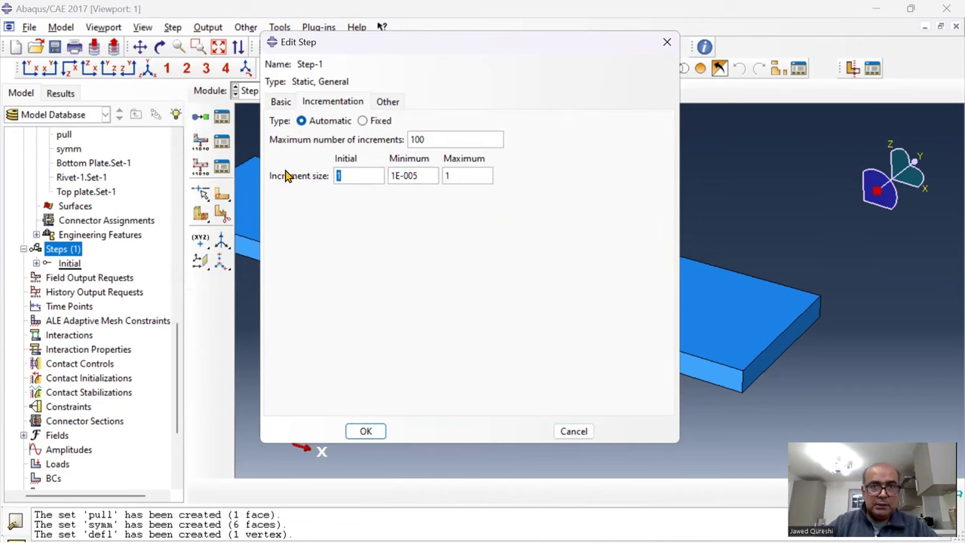
type("0.05")
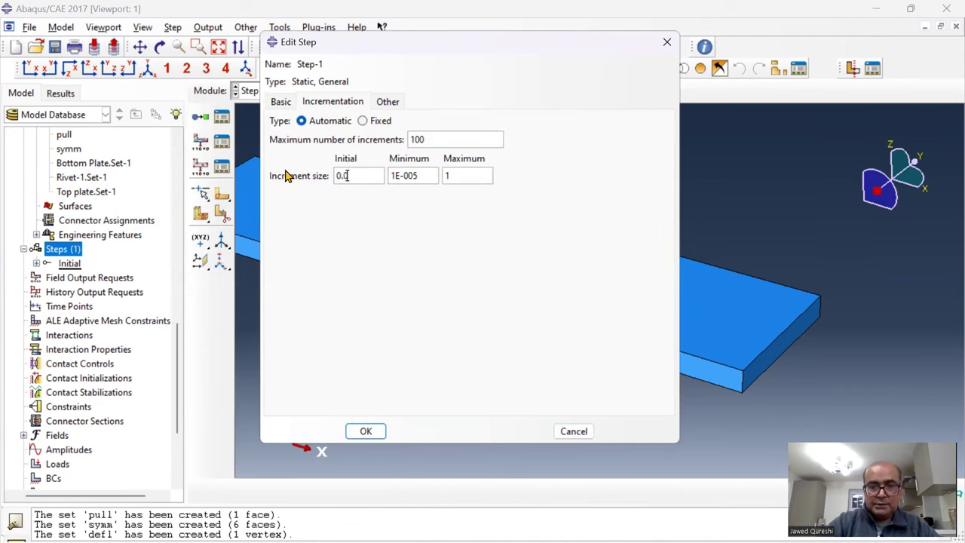
left_click(365, 430)
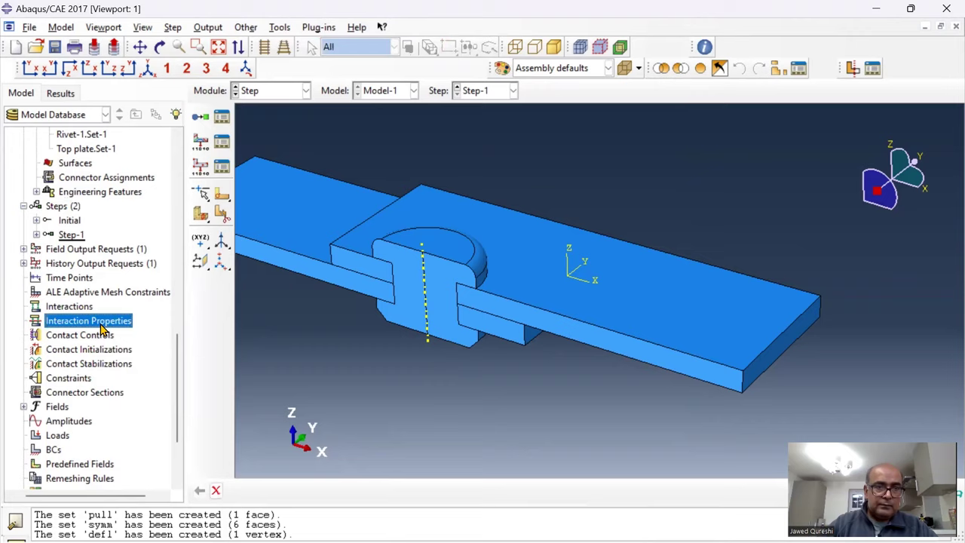
Create a contact interaction property named fric and add mechanical tangential behavior to it.
double_click(102, 324)
type("fric")
left_click(48, 379)
left_click(263, 150)
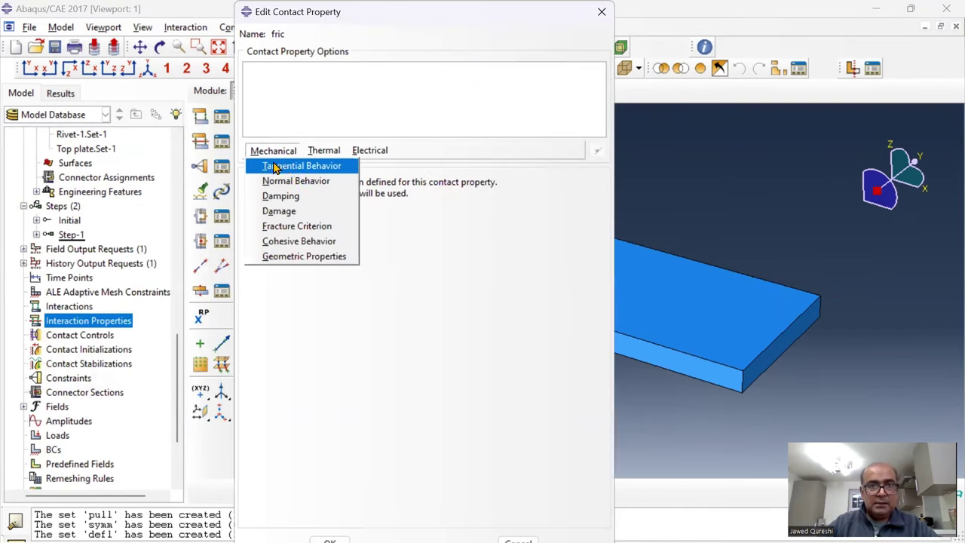
left_click(294, 167)
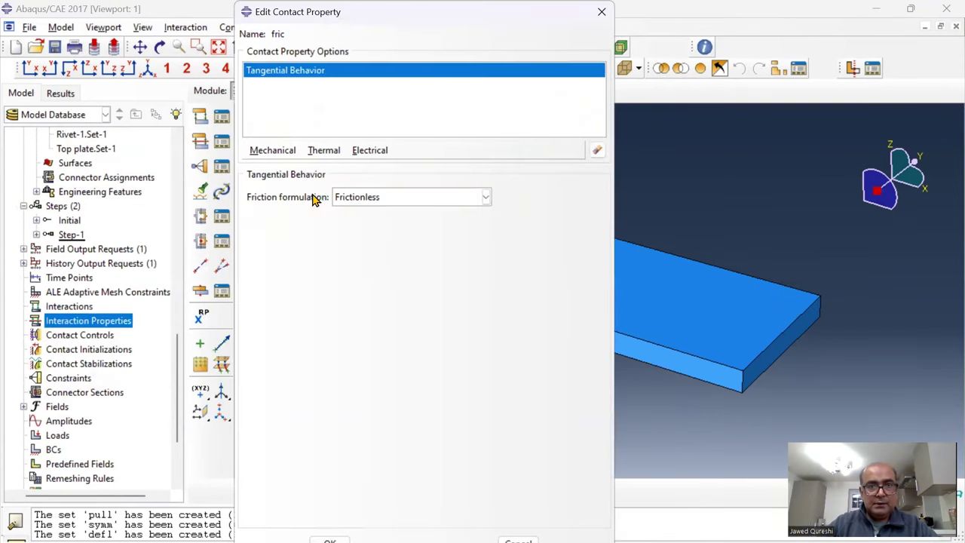
Give fric's tangential behavior the Penalty friction formulation with a friction coefficient of 0.0.
left_click(359, 198)
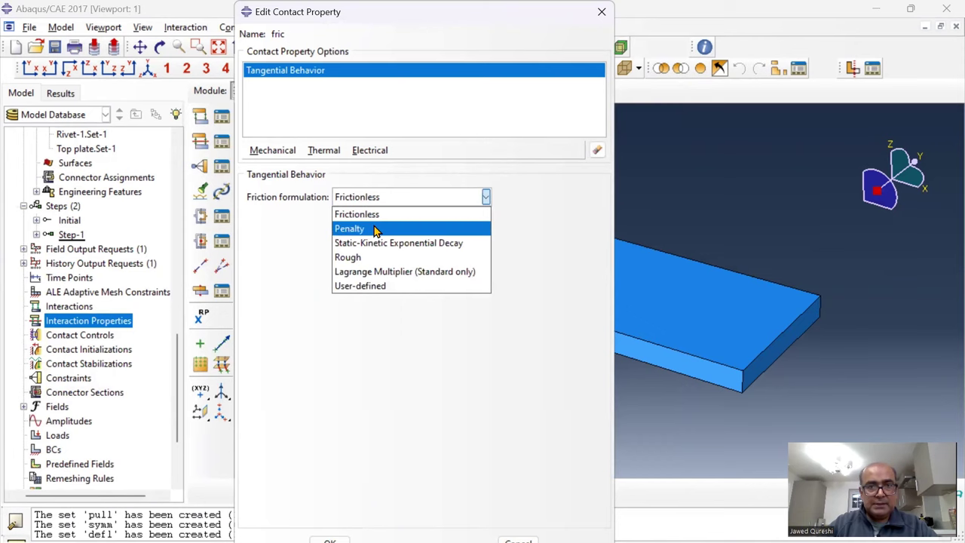
left_click(375, 227)
left_click(301, 353)
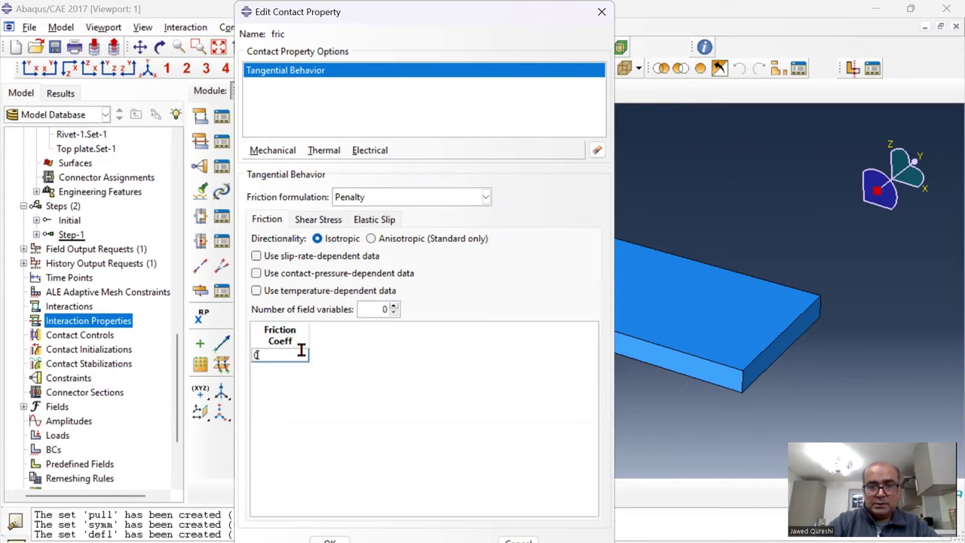
type("0.0")
left_click(329, 539)
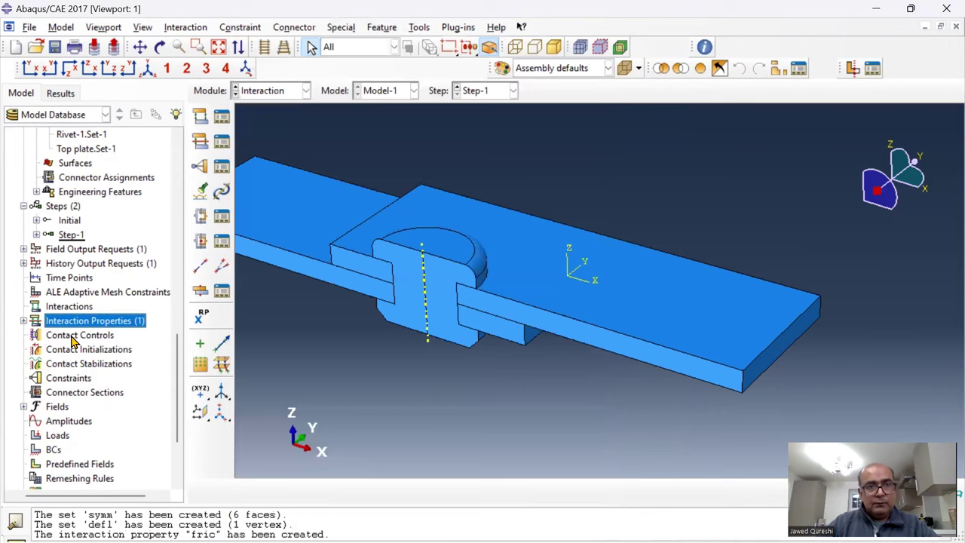
Create a General contact (Standard) interaction named All in the Initial step, with fric as the global property assignment.
scroll(73, 339, "up", 2)
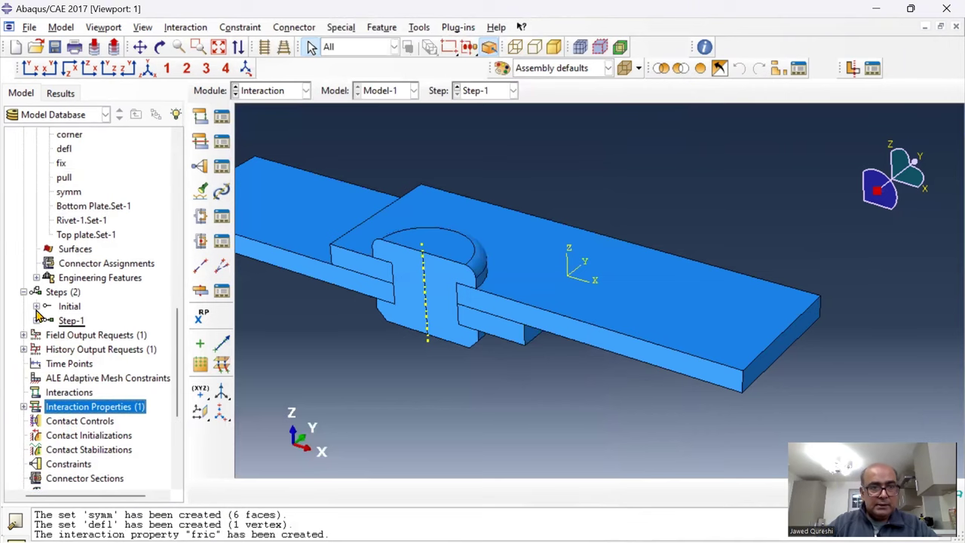
left_click(36, 307)
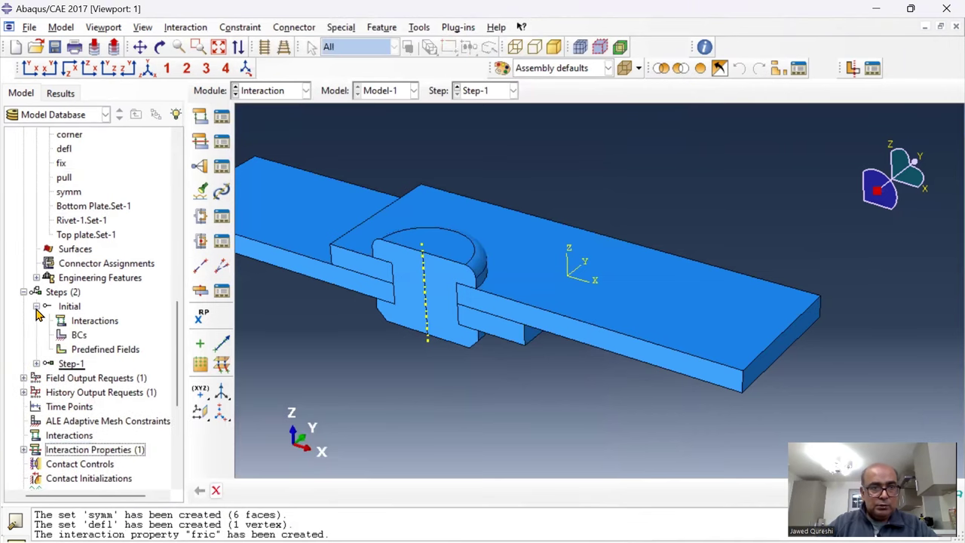
double_click(96, 321)
type("All")
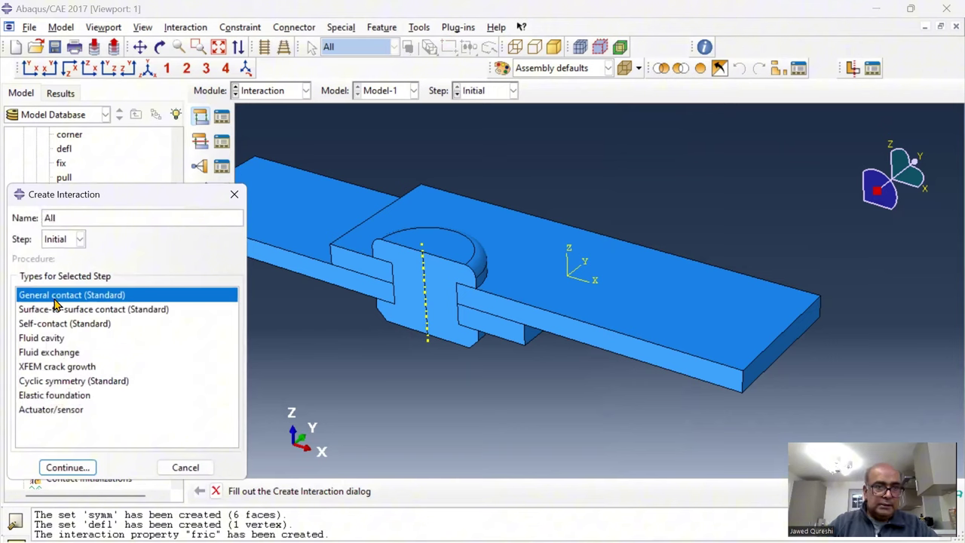
left_click(74, 468)
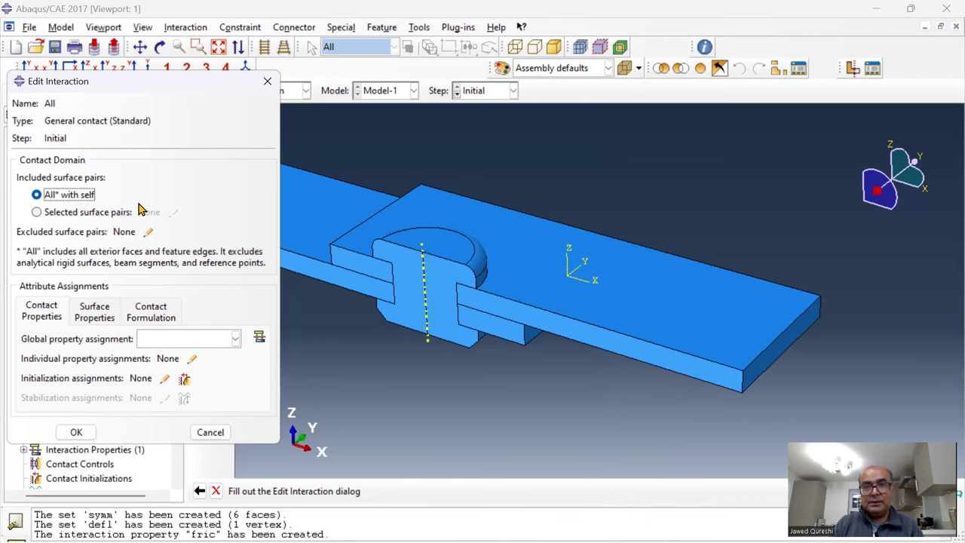
left_click(234, 338)
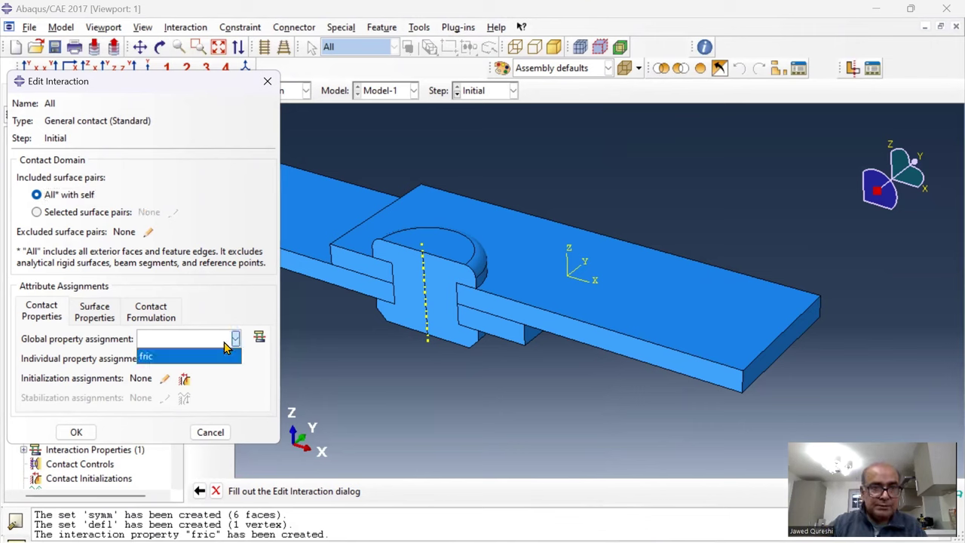
left_click(208, 356)
left_click(76, 432)
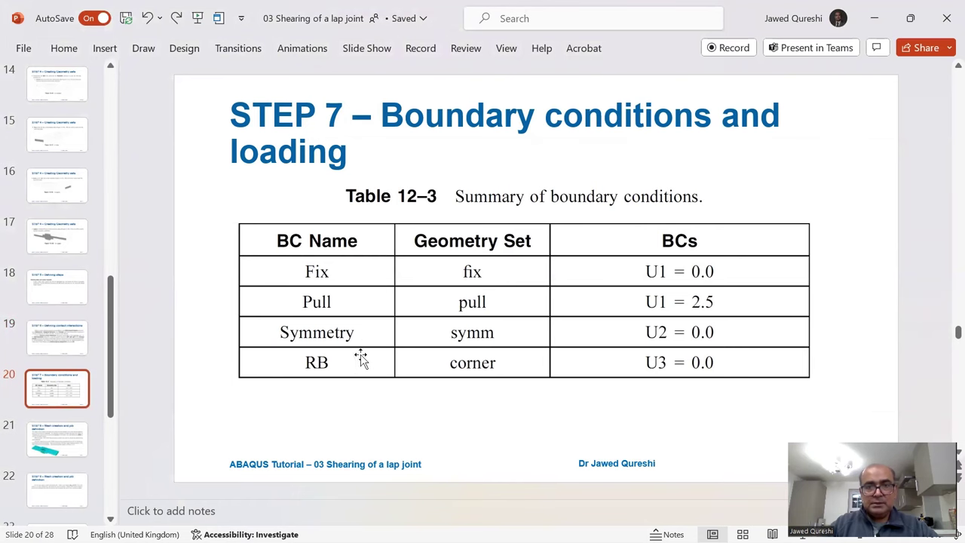
Switch to Abaqus/CAE and start a Displacement/Rotation boundary condition named Pull in Step-1.
mouse_move(603, 542)
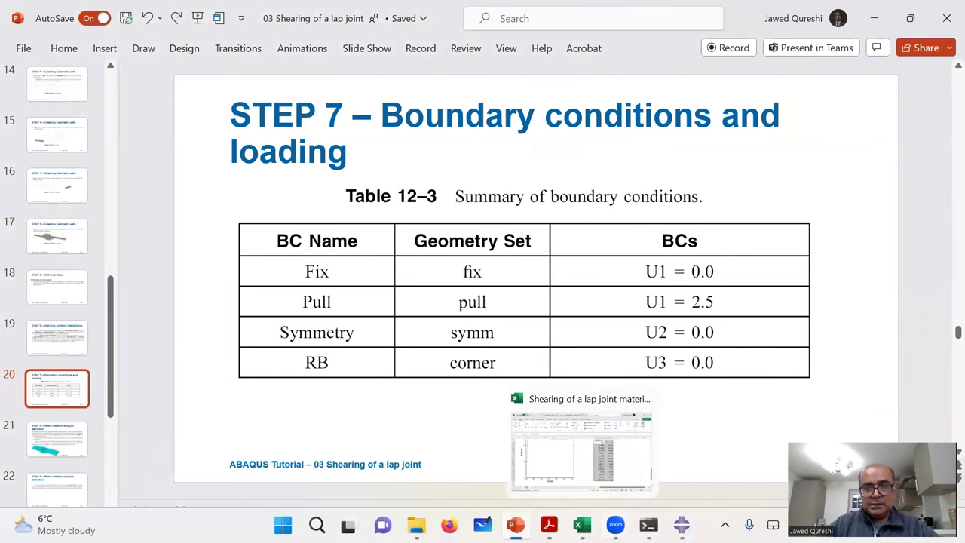
left_click(602, 467)
double_click(92, 364)
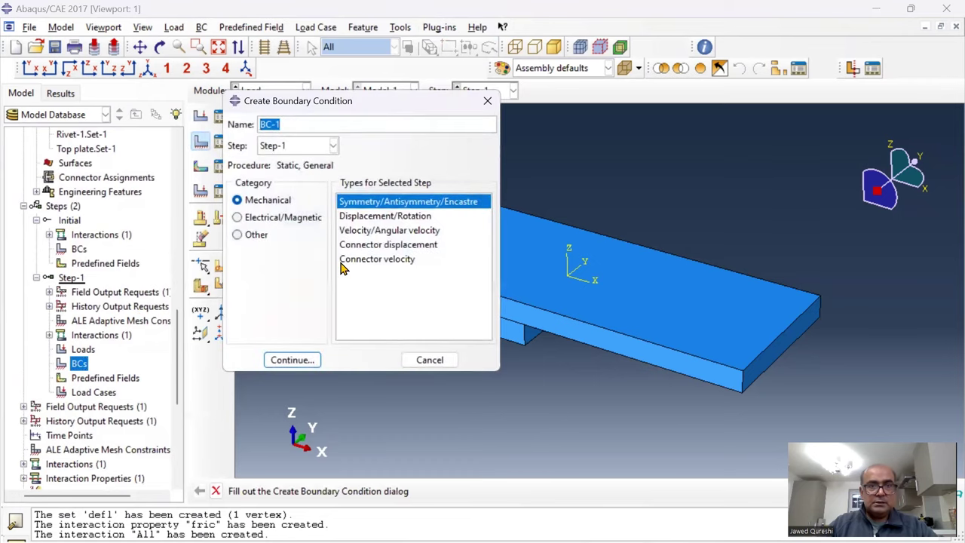
type("Pull")
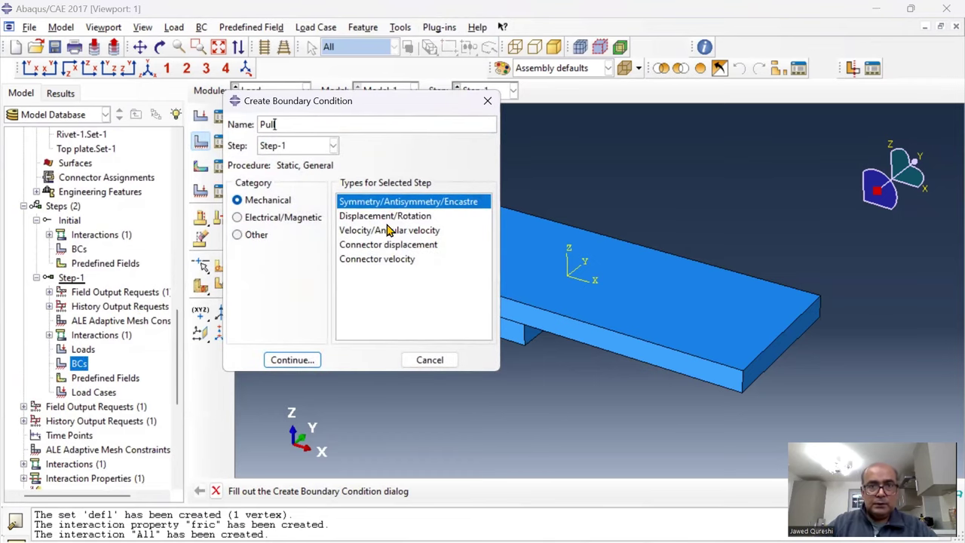
left_click(392, 217)
left_click(299, 363)
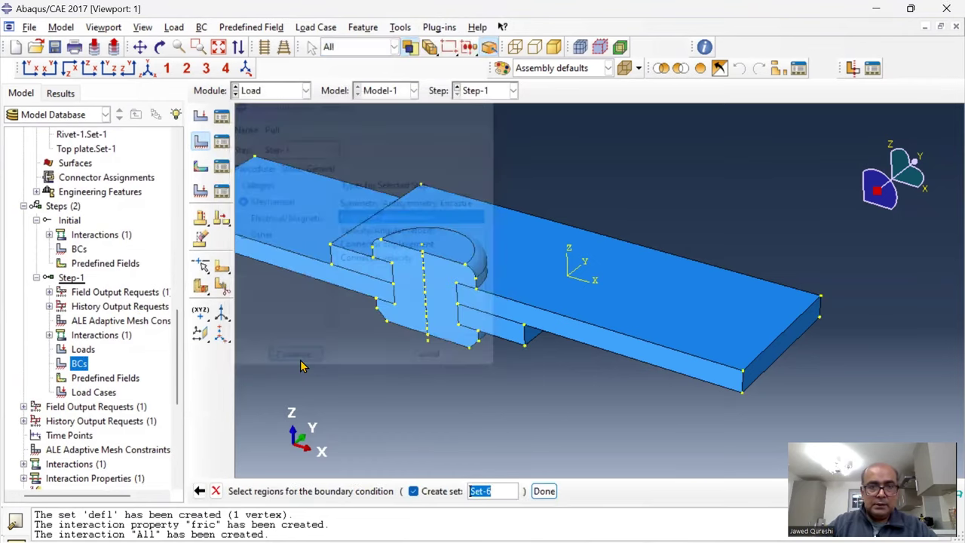
Apply the Pull boundary condition to the set pull, highlighting selections in the viewport, with U1 set to 2.5.
left_click(761, 486)
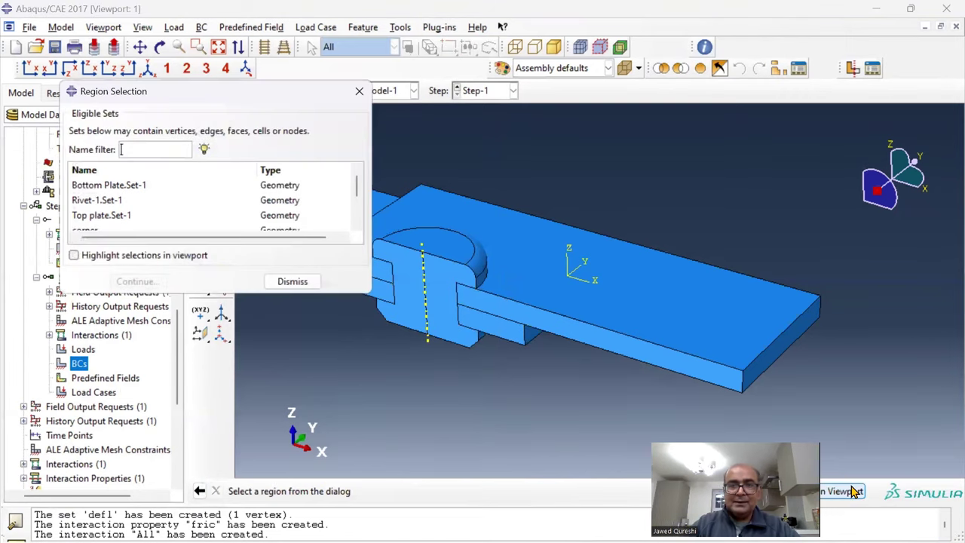
scroll(159, 214, "down", 3)
left_click(158, 210)
left_click(74, 255)
left_click(135, 281)
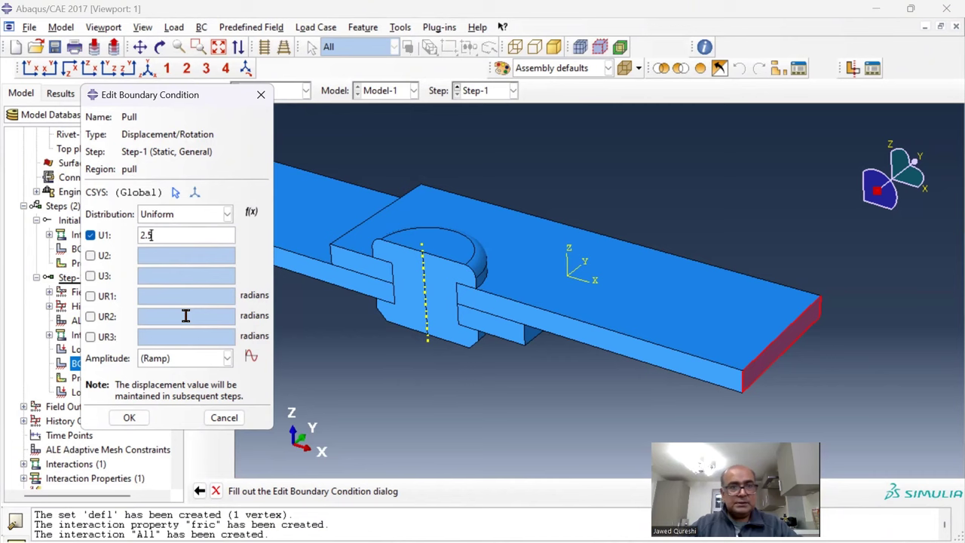
left_click(131, 418)
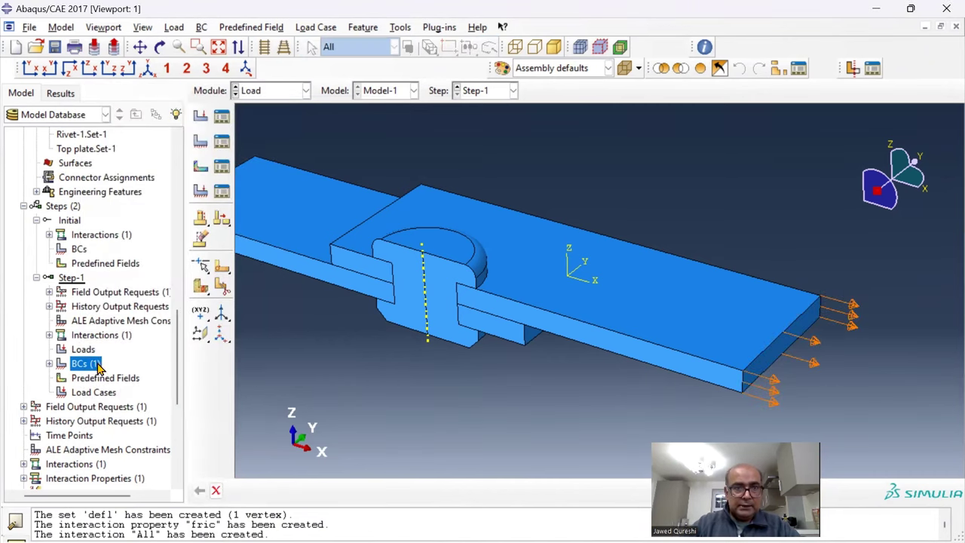
Create a Displacement/Rotation boundary condition named Symmetry in Step-1 on the set symm with U2 fixed at 0.
left_click(199, 141)
type("Symmetry")
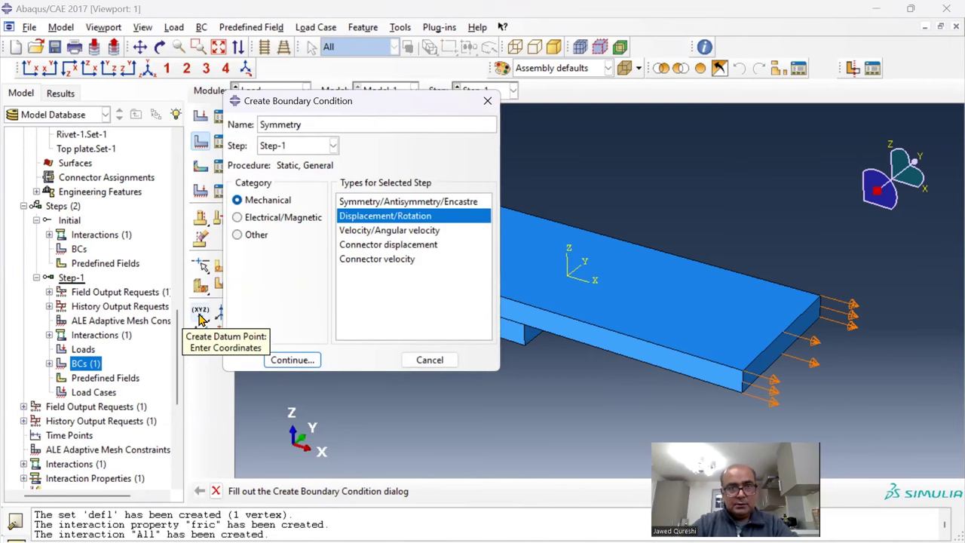
key("Return")
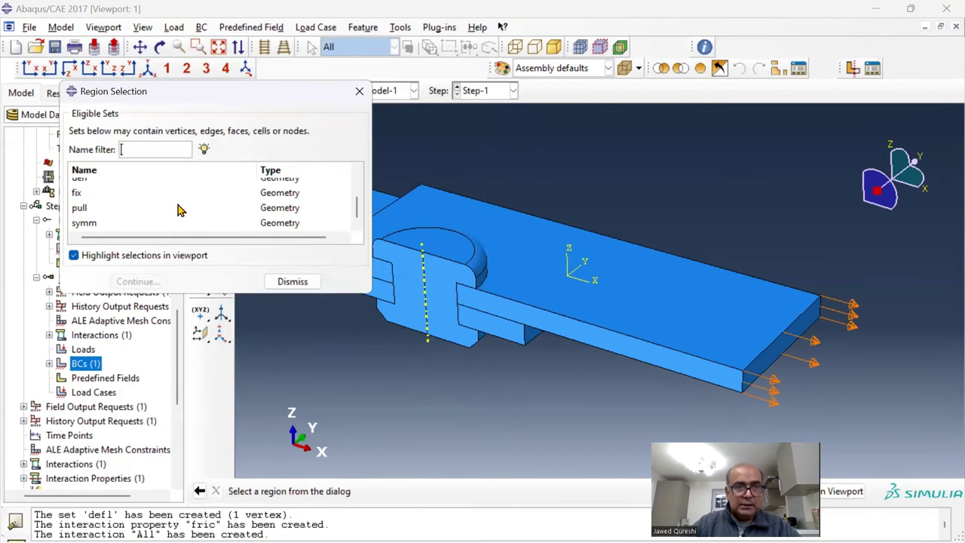
left_click(107, 226)
left_click(142, 283)
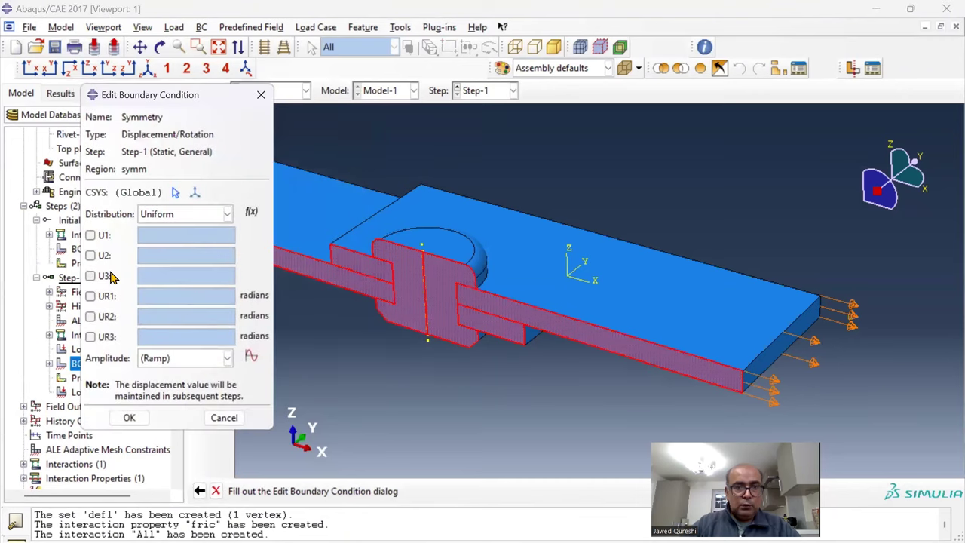
left_click(95, 258)
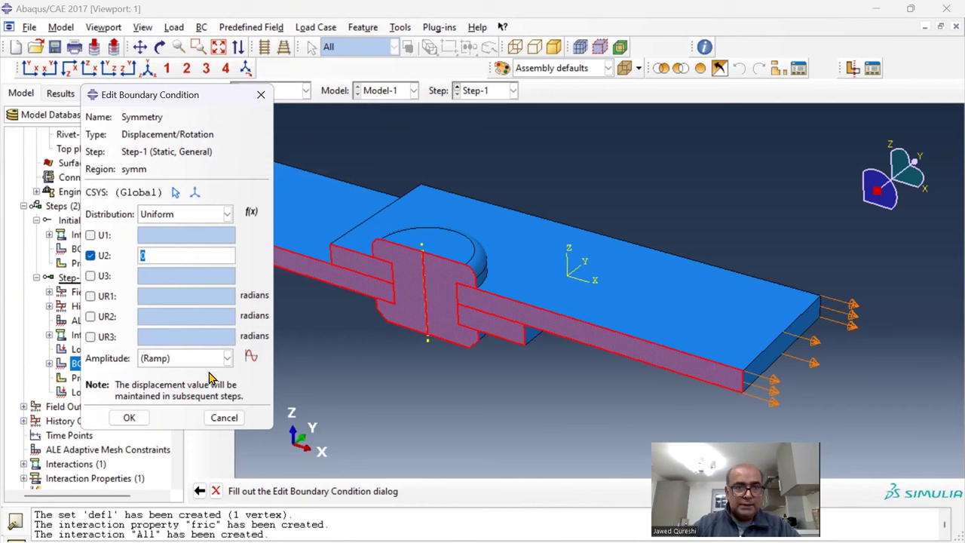
left_click(130, 419)
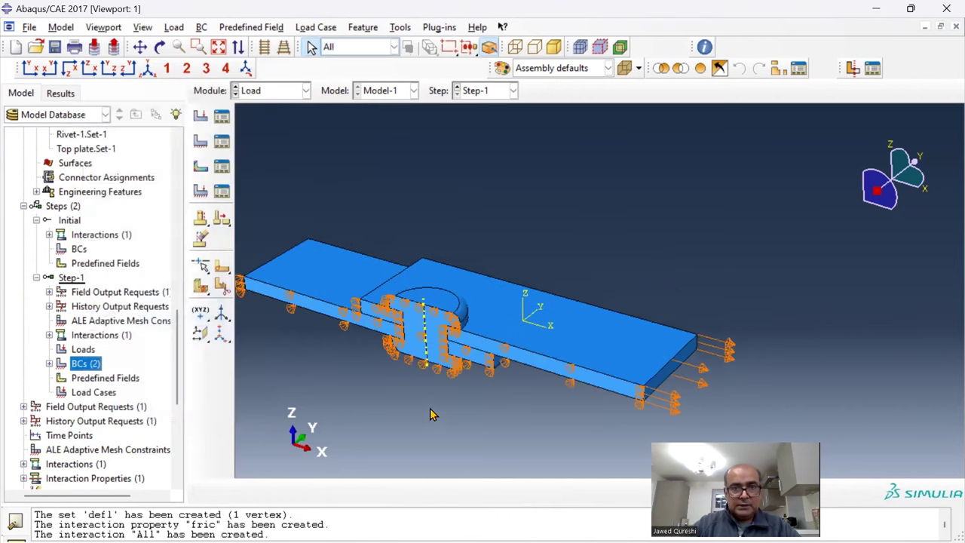
Create a Displacement/Rotation boundary condition named Fix in Step-1 on the set fix with U1 fixed at 0.
double_click(92, 363)
type("Fix")
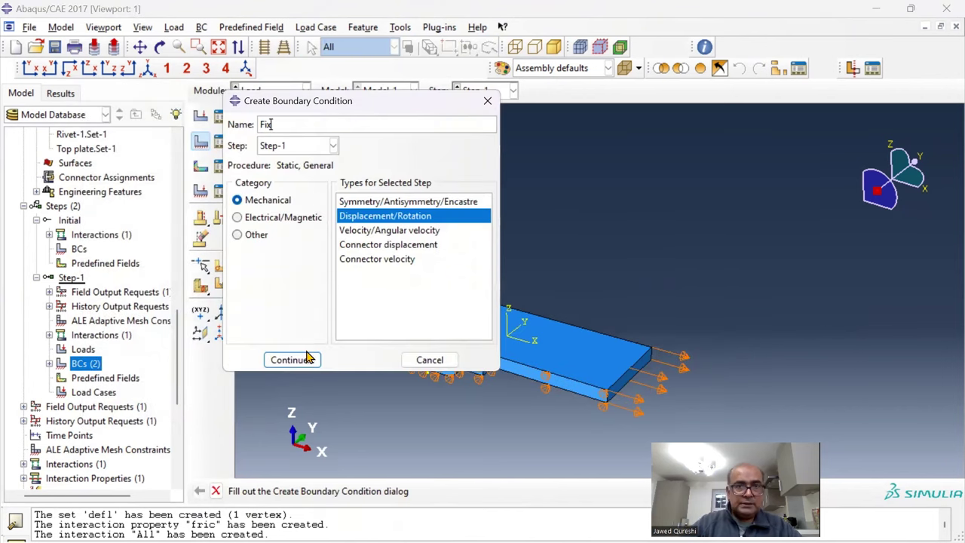
left_click(293, 360)
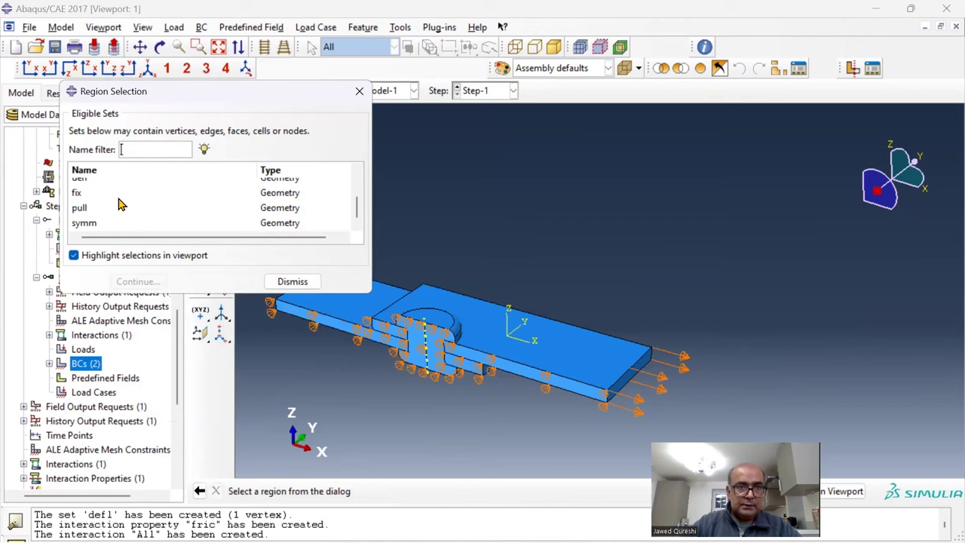
left_click(121, 194)
left_click(138, 281)
left_click(90, 235)
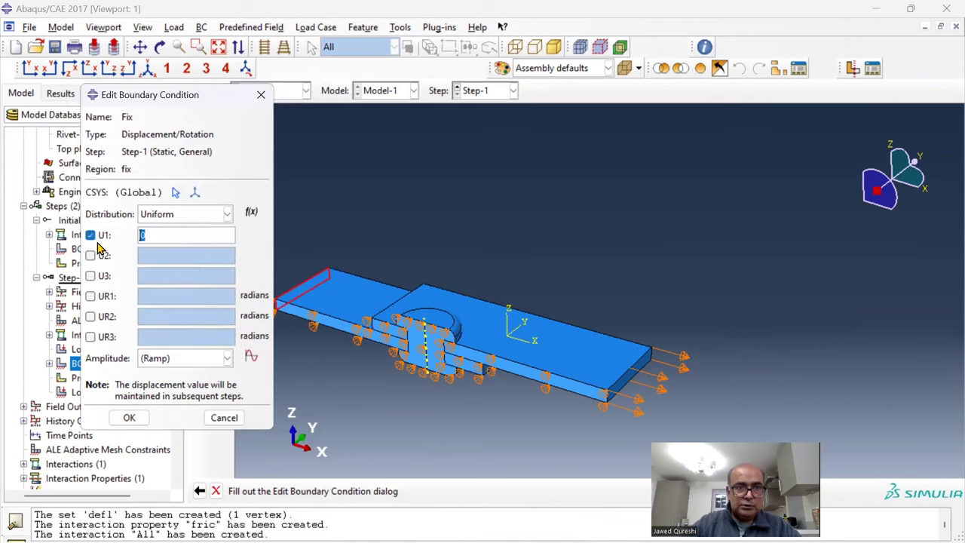
left_click(130, 419)
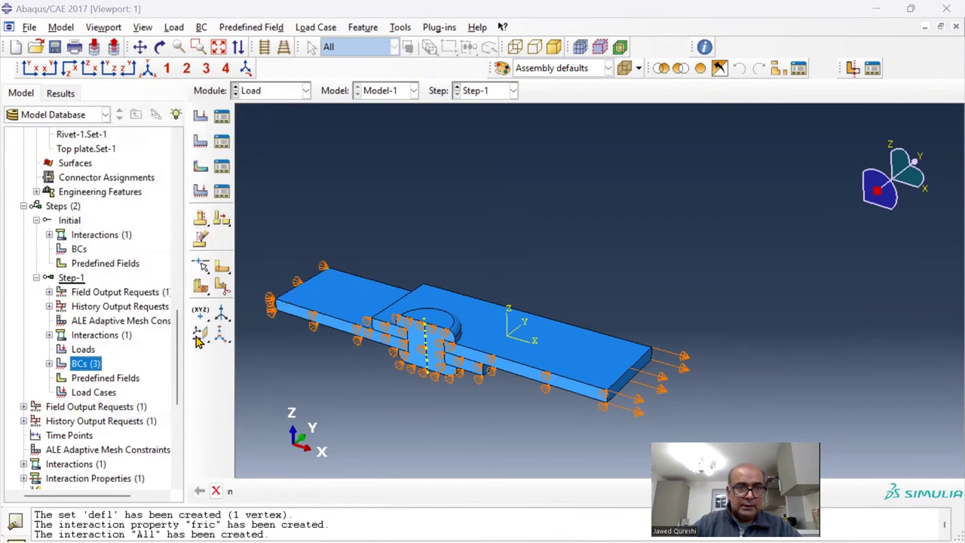
Create a Displacement/Rotation boundary condition named RB in Step-1 and choose the set corner as its region.
left_click(200, 141)
type("RB")
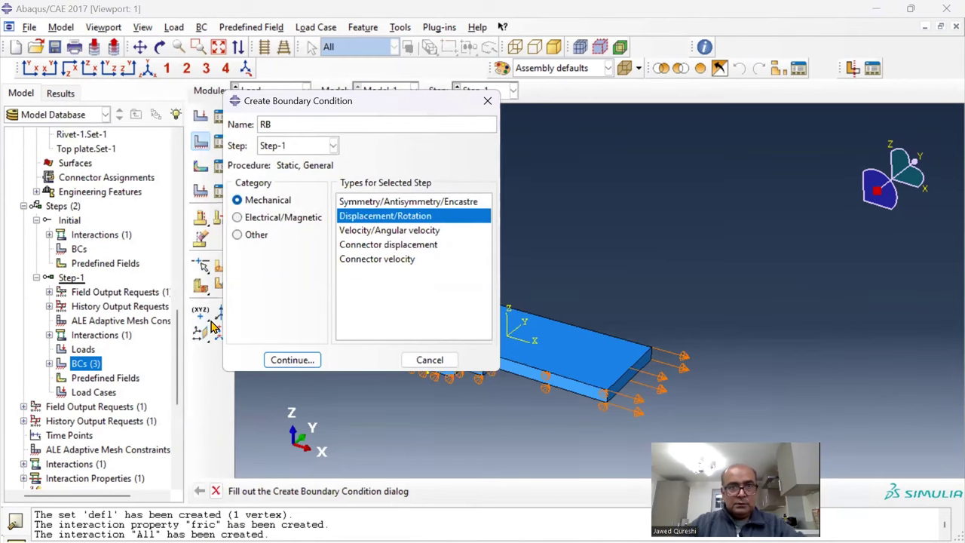
left_click(293, 360)
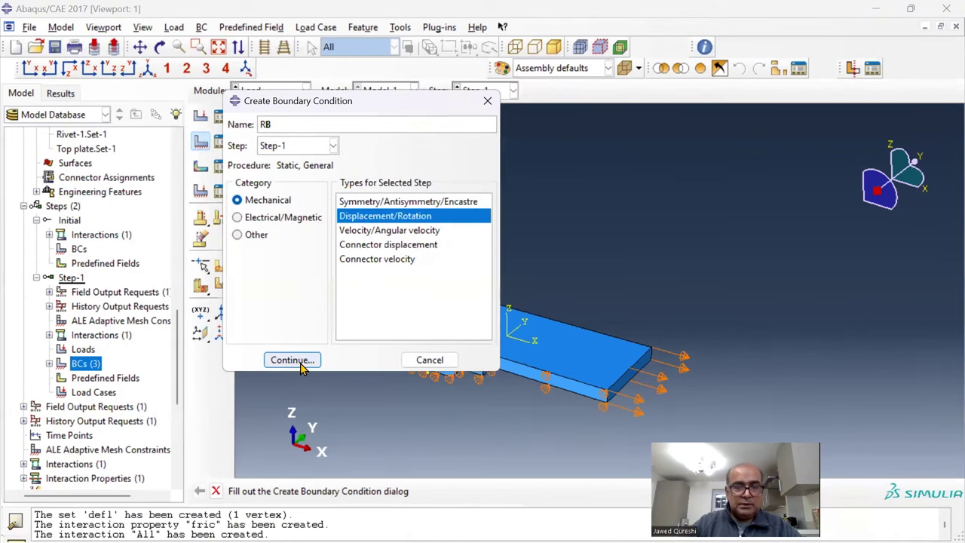
left_click(301, 364)
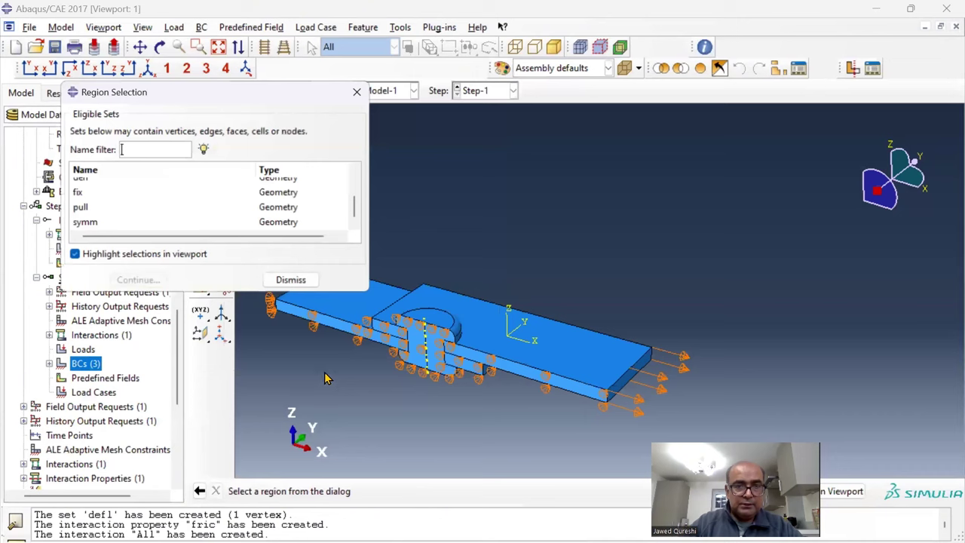
scroll(127, 202, "up", 1)
left_click(115, 208)
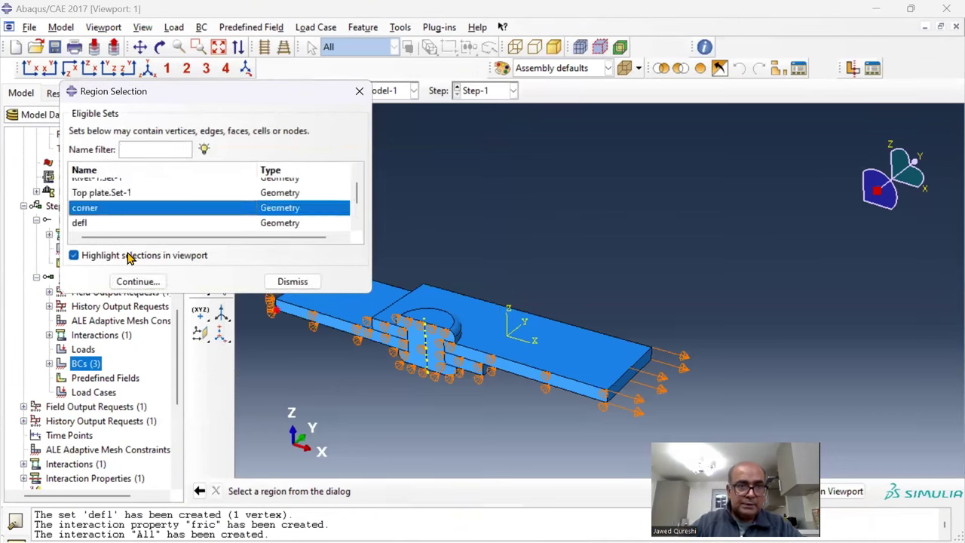
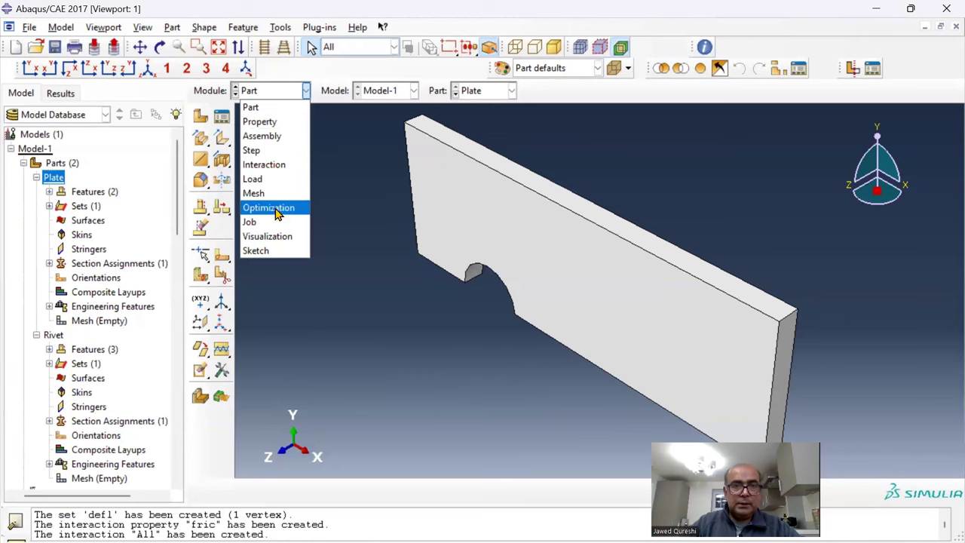
Switch to meshing and set the plate's mesh controls to Hex elements with the Sweep technique and Advancing front algorithm.
left_click(278, 193)
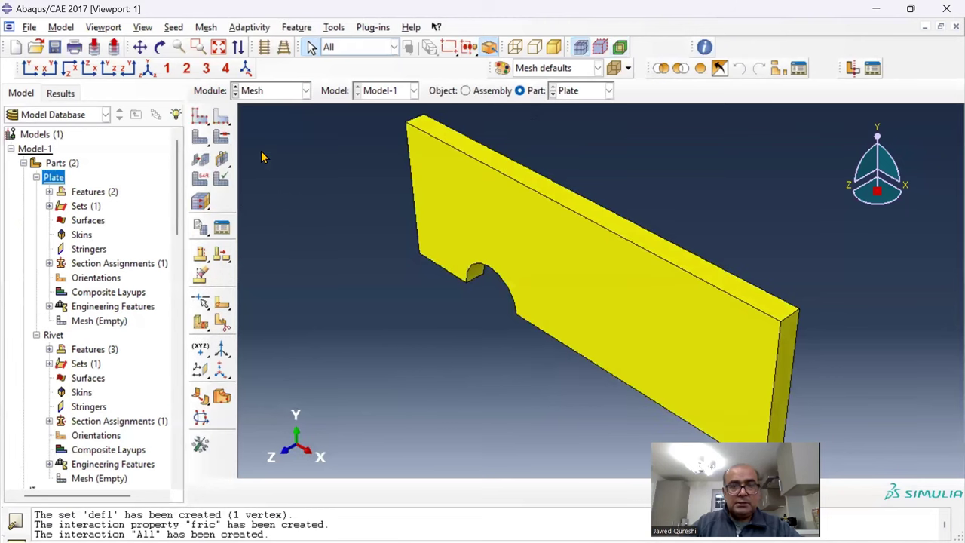
left_click(206, 27)
left_click(223, 42)
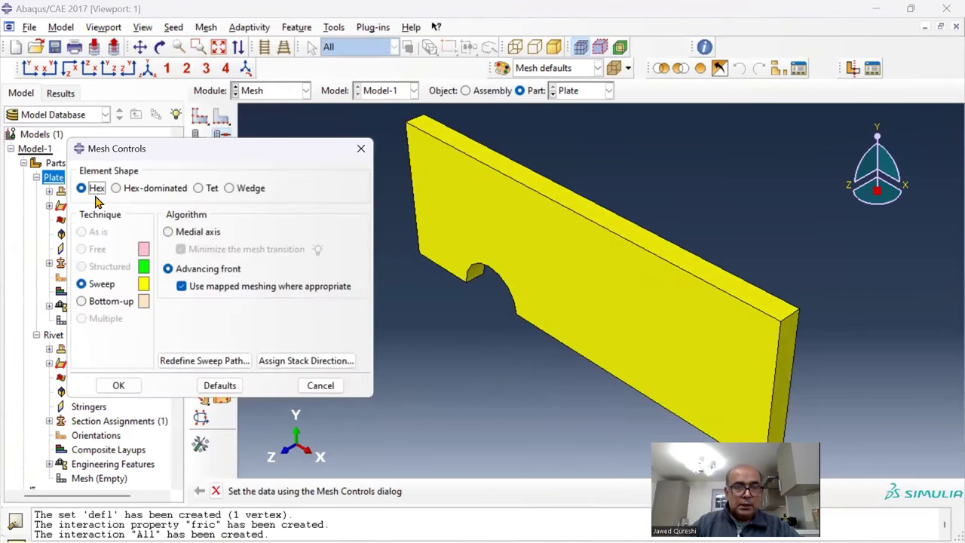
left_click(118, 386)
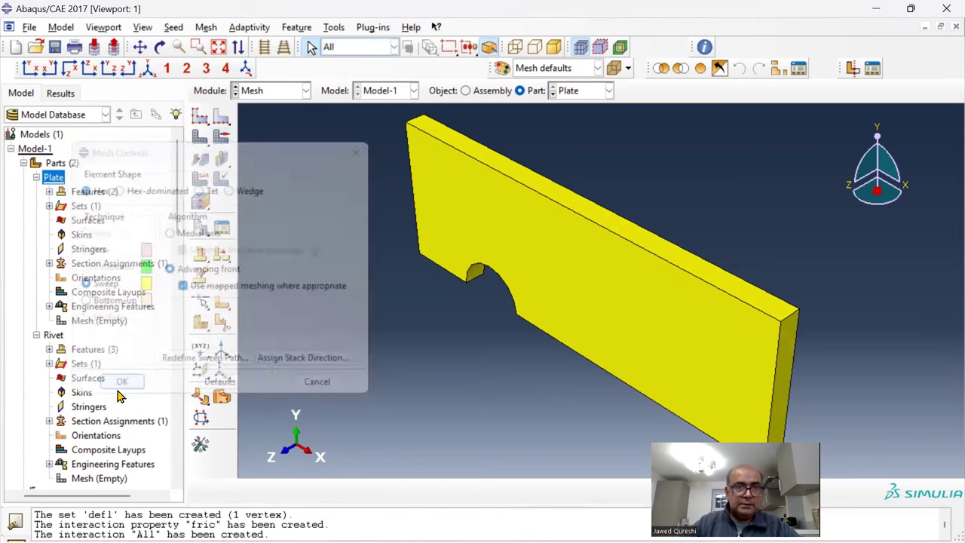
Assign the whole plate Standard linear 3D Stress hex elements with incompatible modes (C3D8I).
left_click(206, 27)
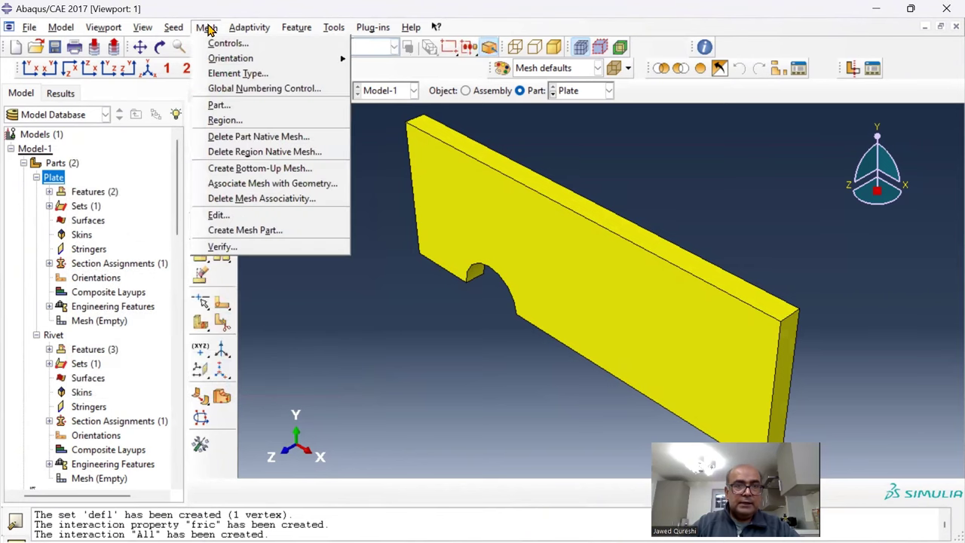
left_click(249, 73)
key("Escape")
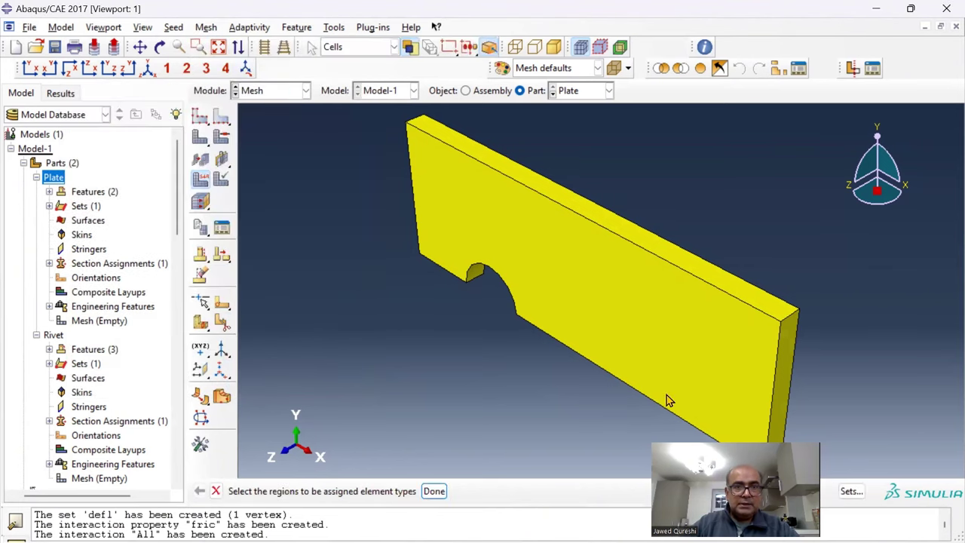
left_click_drag(831, 400, 488, 290)
left_click(428, 490)
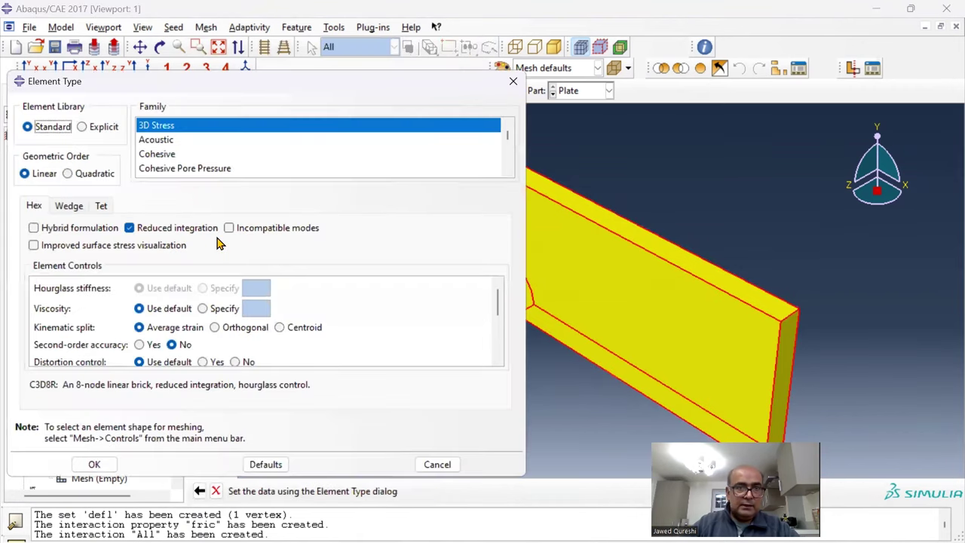
left_click(229, 227)
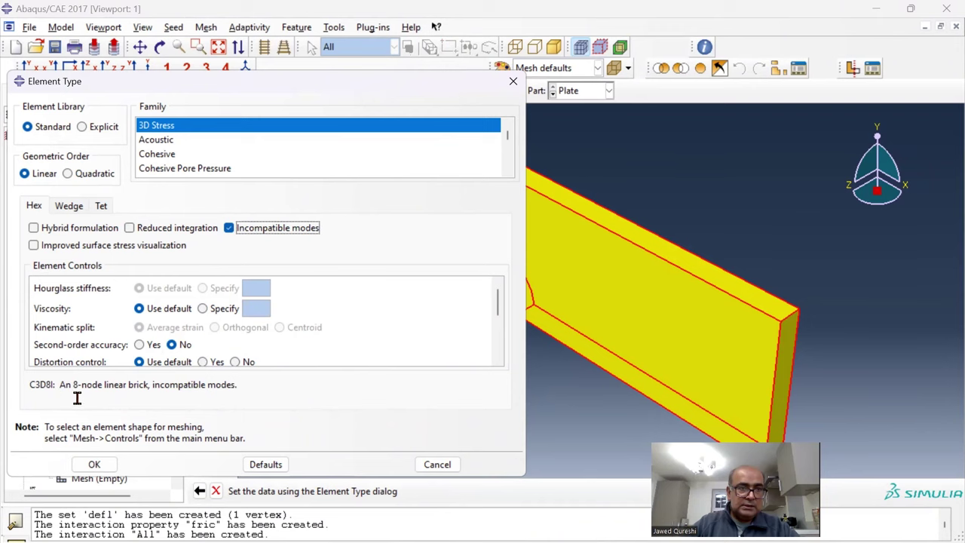
left_click(95, 464)
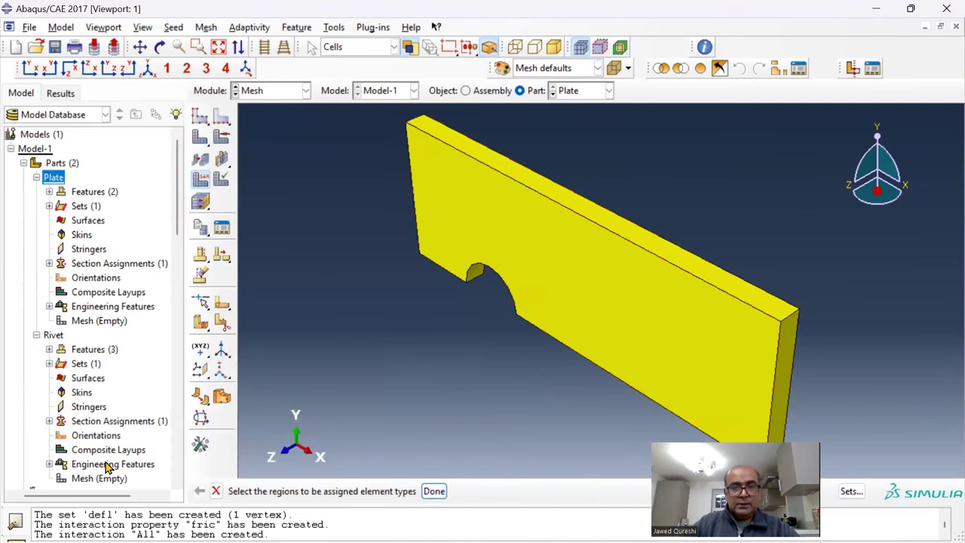
Seed the plate with an approximate global size of 1.2 and mesh the part.
left_click(173, 27)
left_click(190, 40)
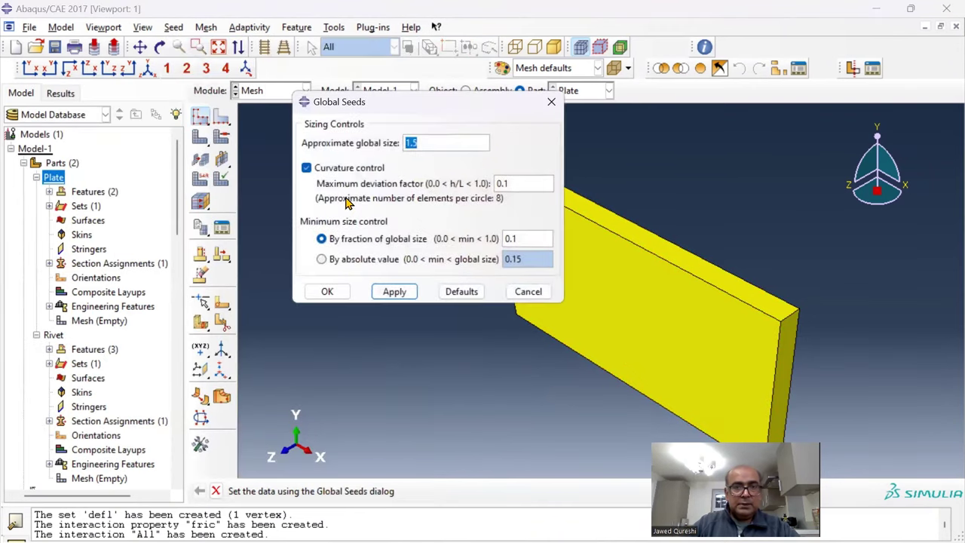
type("1")
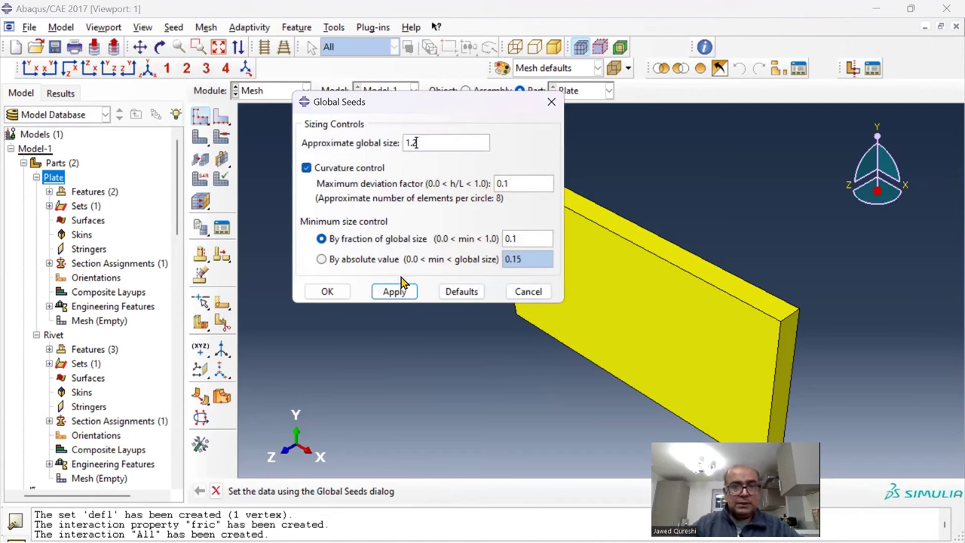
left_click(327, 291)
left_click(206, 28)
left_click(219, 107)
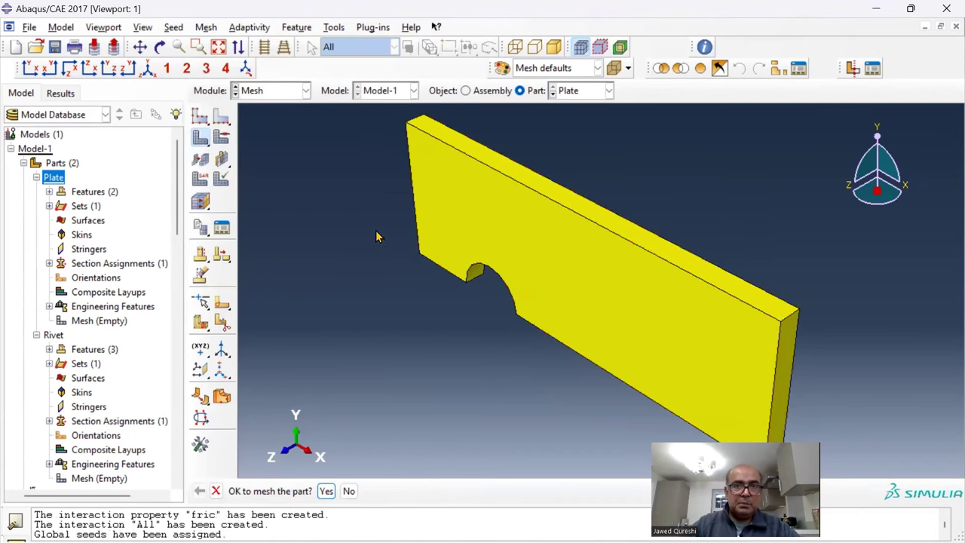
left_click(326, 491)
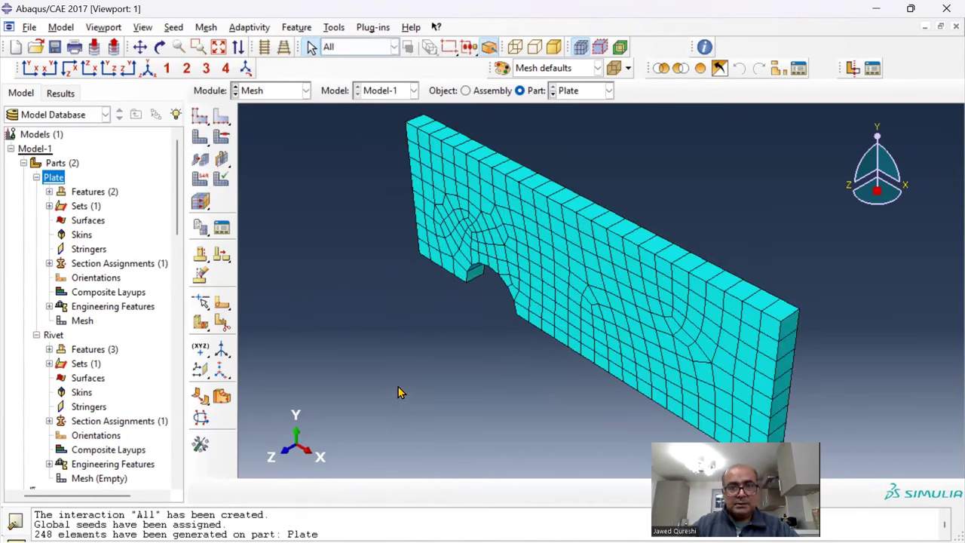
Display the Rivet part for meshing and set its mesh controls to Hex-dominated with the Sweep technique and Advancing front algorithm.
left_click(55, 335)
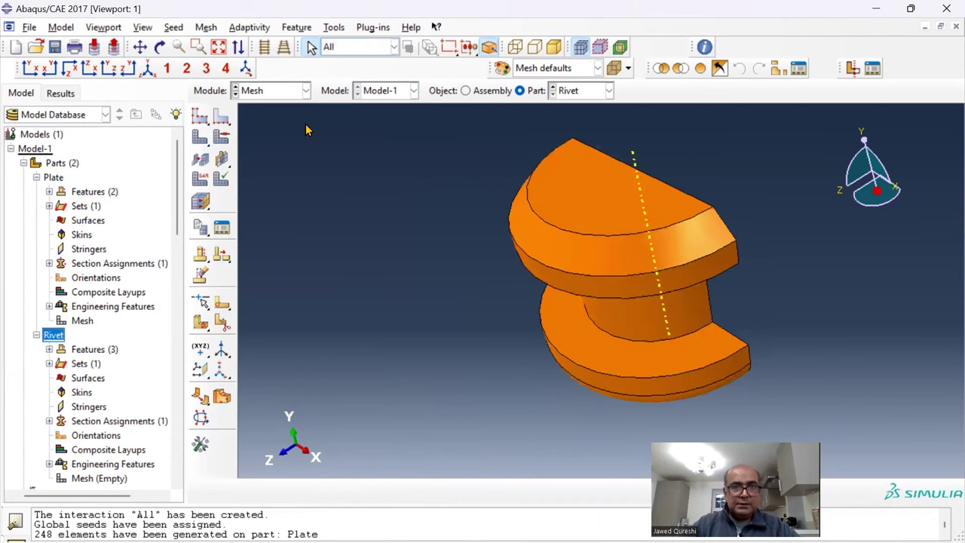
left_click(254, 92)
left_click(281, 193)
left_click(206, 27)
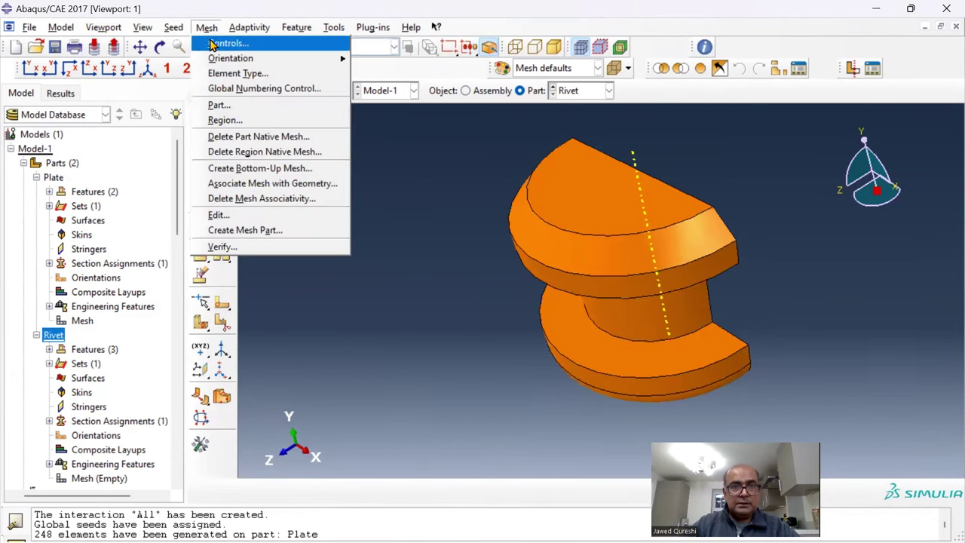
left_click(226, 43)
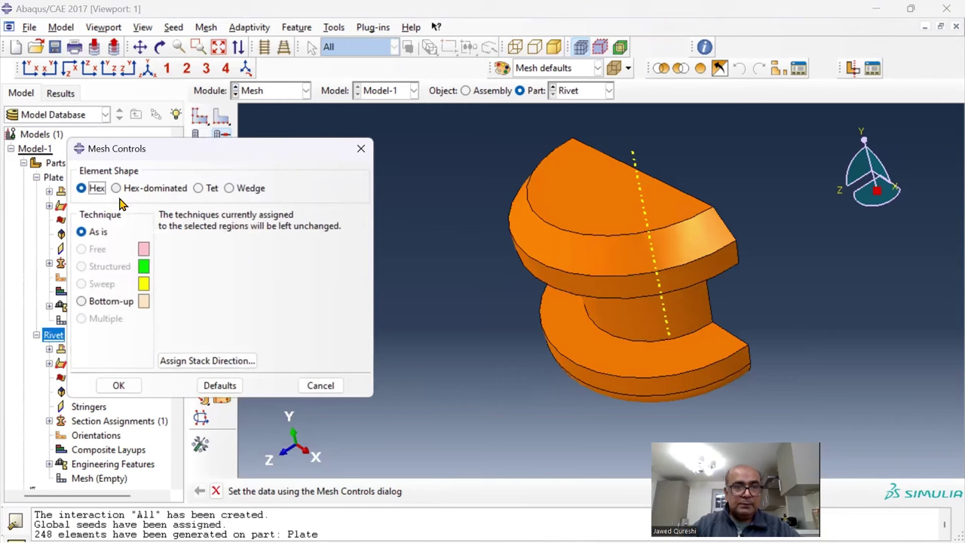
left_click(117, 189)
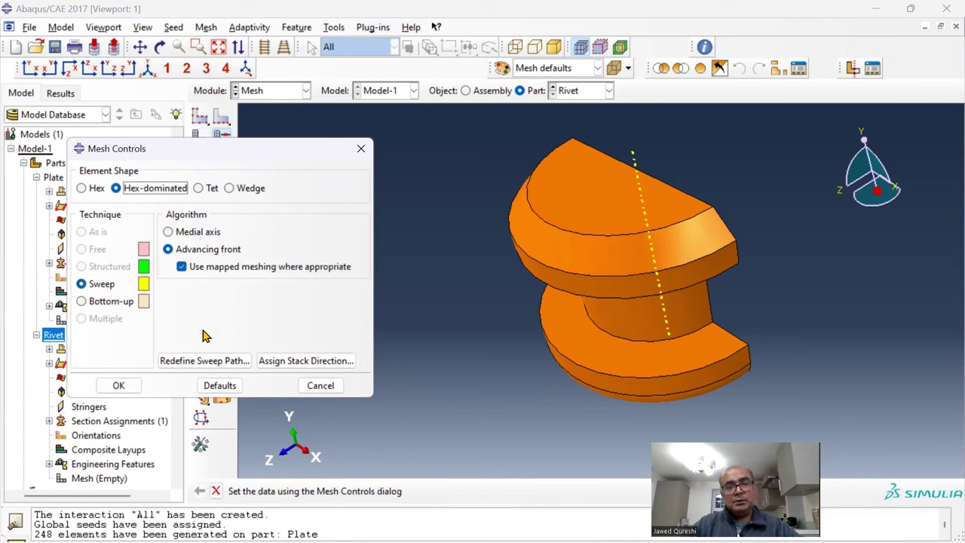
left_click(118, 385)
Assign the whole rivet Standard linear 3D Stress elements with reduced integration (C3D8R).
left_click(205, 27)
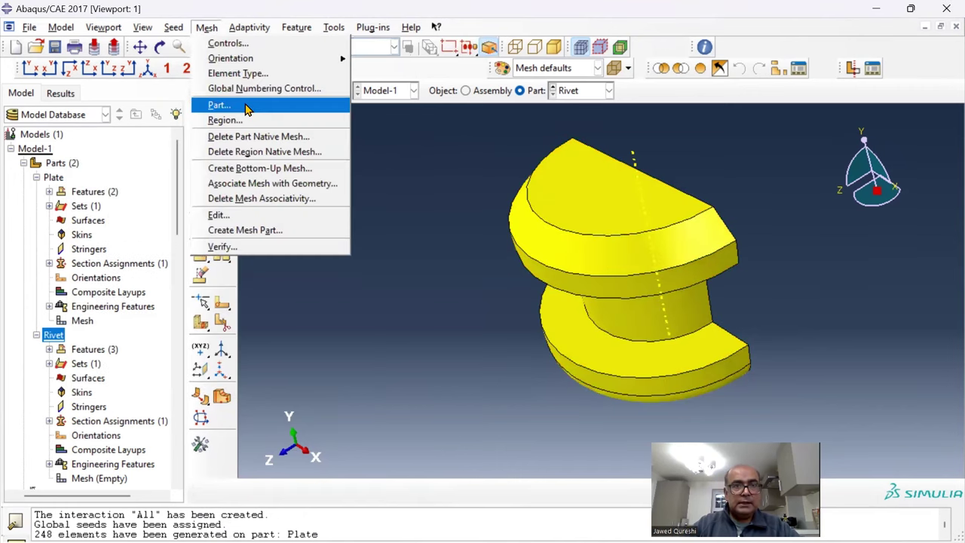
left_click(251, 74)
left_click_drag(773, 324, 507, 219)
middle_click(506, 218)
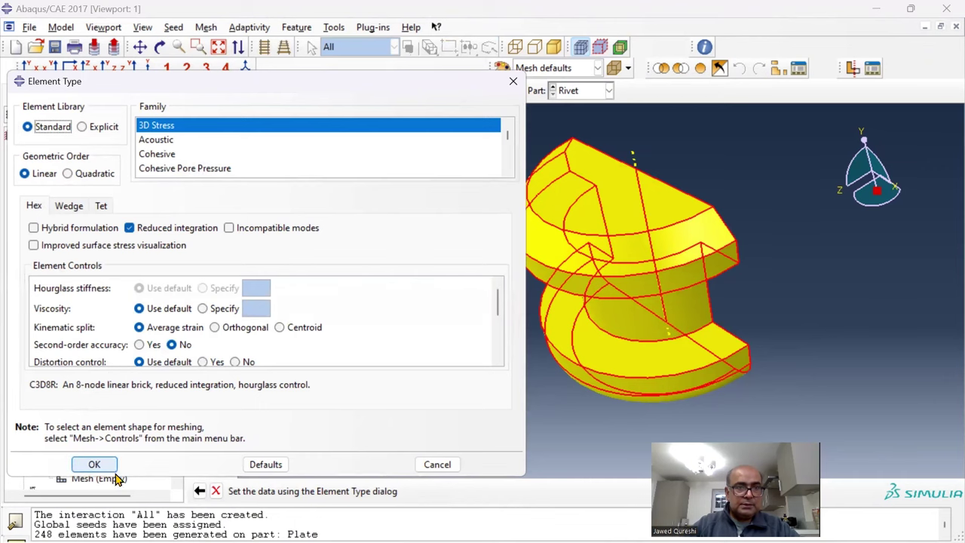
left_click(95, 464)
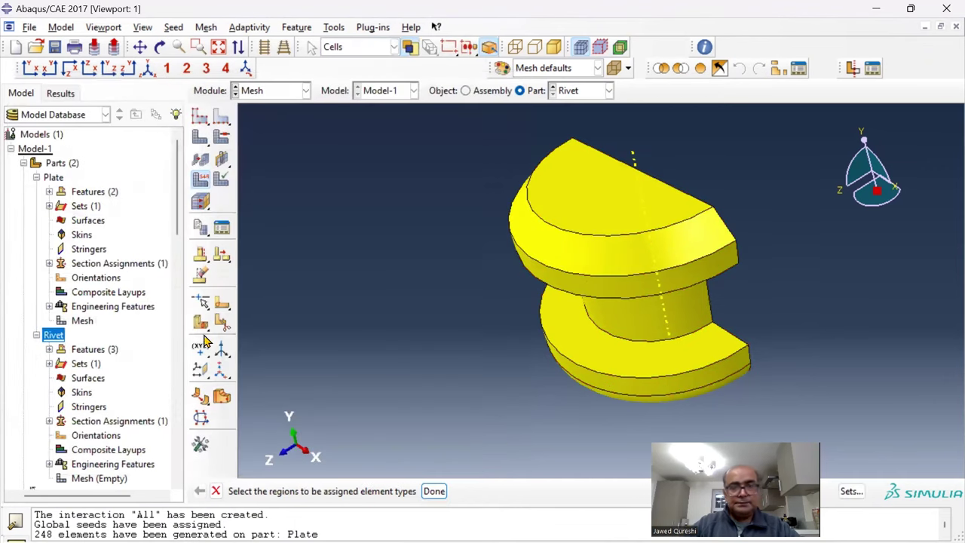
Seed the rivet with an approximate global size of 0.5 and mesh the part.
left_click(175, 27)
left_click(187, 43)
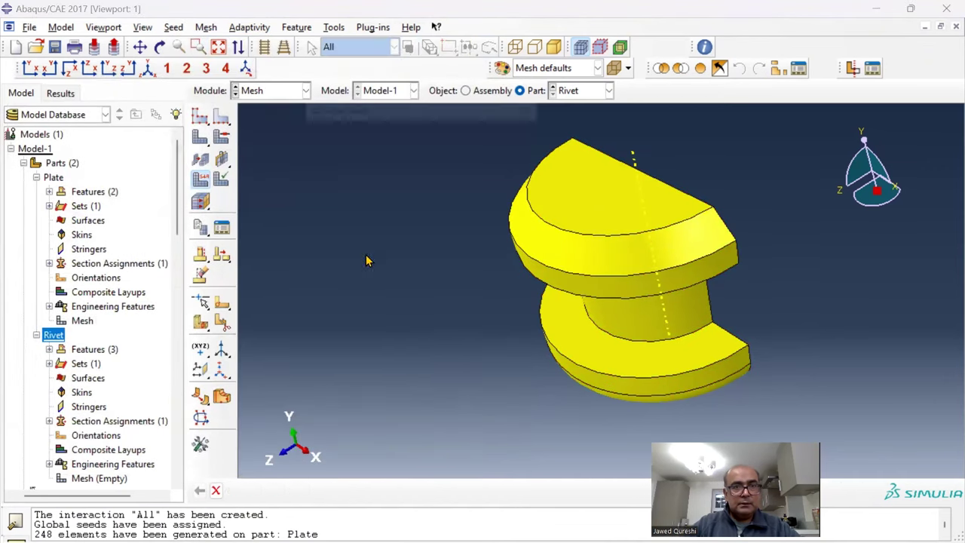
type("0.5")
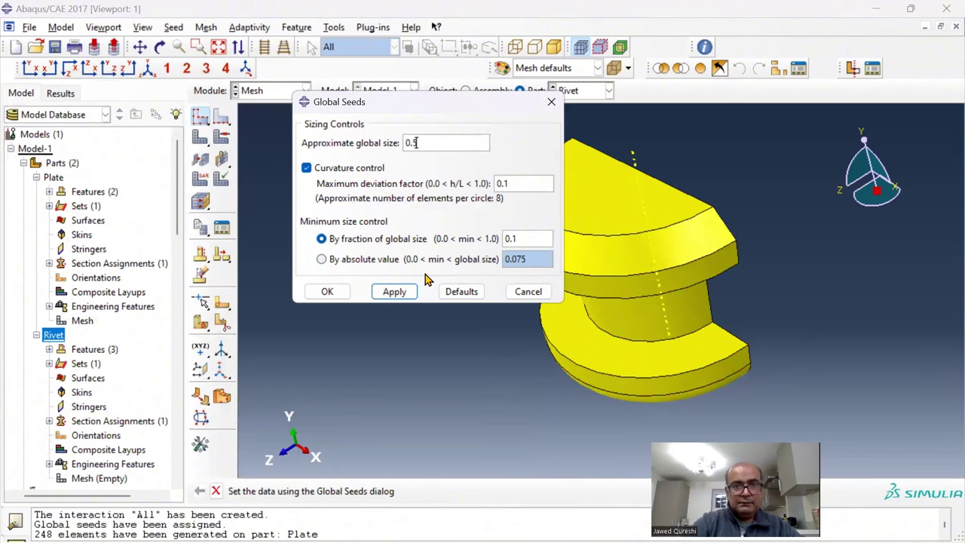
left_click(327, 291)
left_click(205, 27)
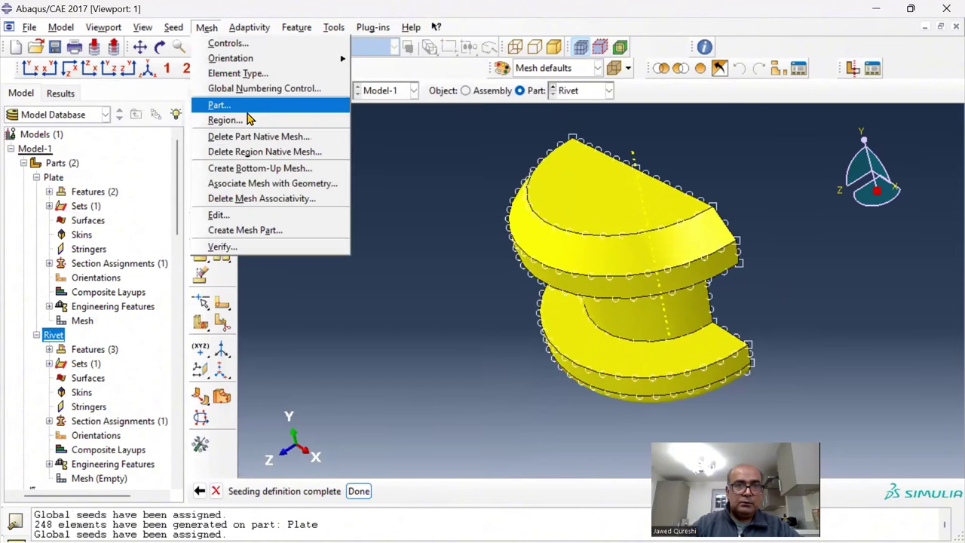
left_click(220, 103)
left_click(326, 491)
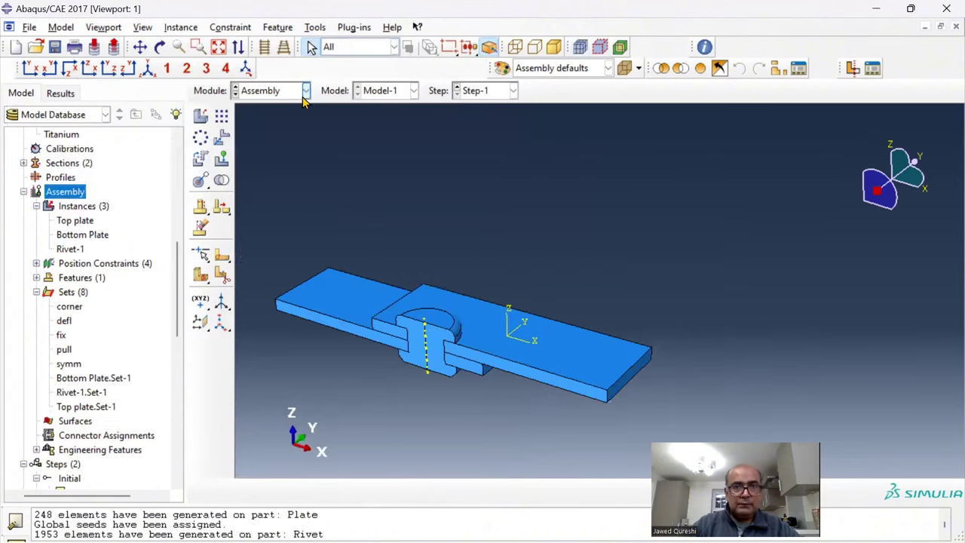
Examine the mesh of the complete assembly in the Mesh module against the tutorial slide's stress contour figure.
left_click(305, 90)
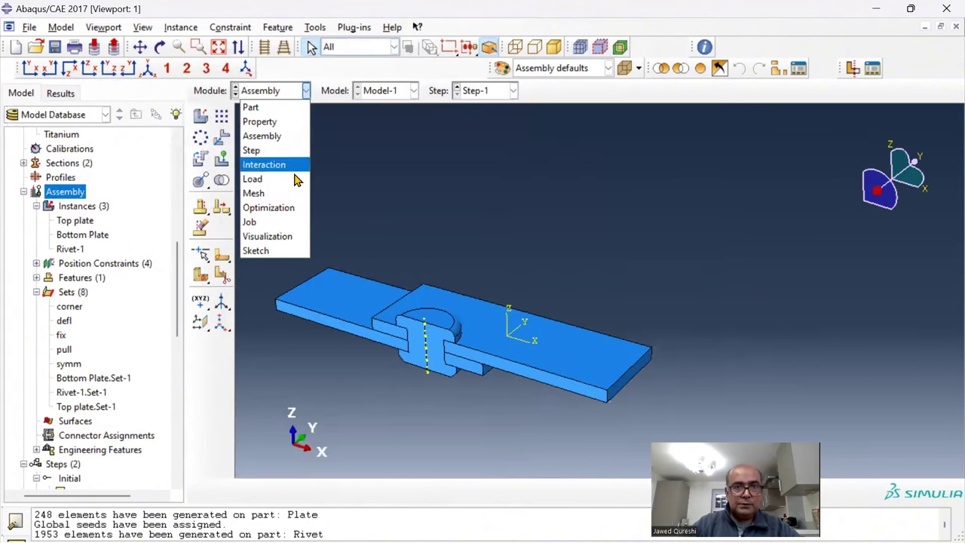
left_click(254, 193)
scroll(337, 350, "up", 2)
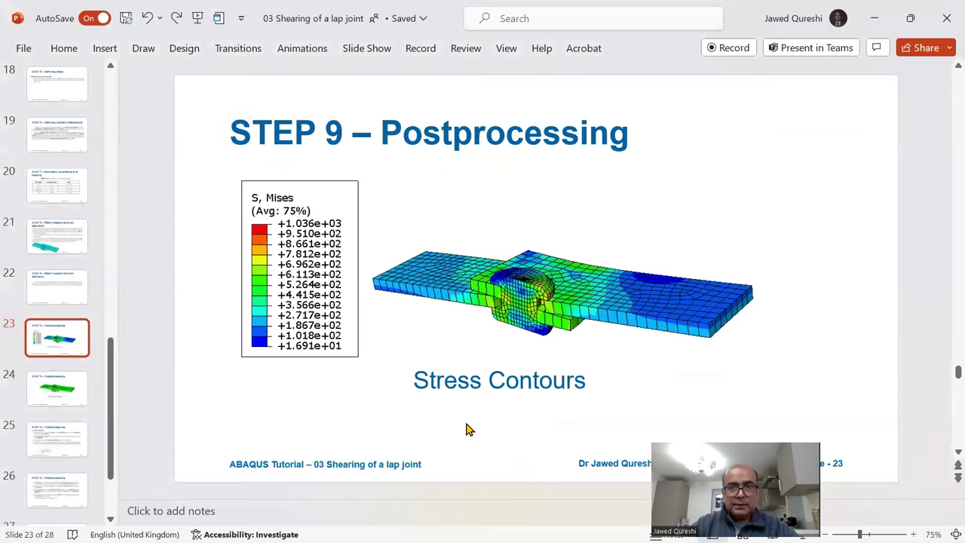
scroll(463, 344, "up", 1)
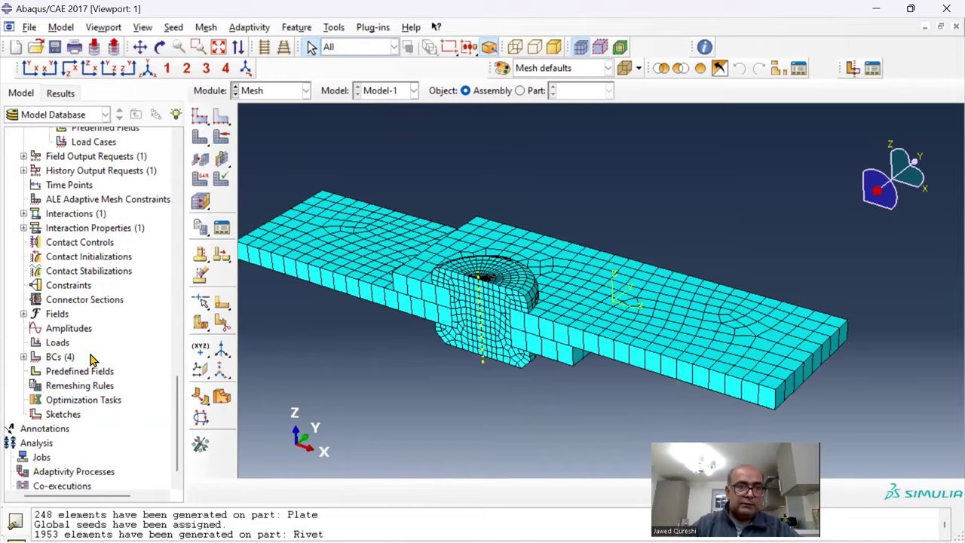
Create an analysis job named LAP_JOINT from Model-1 with the default job settings.
scroll(81, 403, "down", 1)
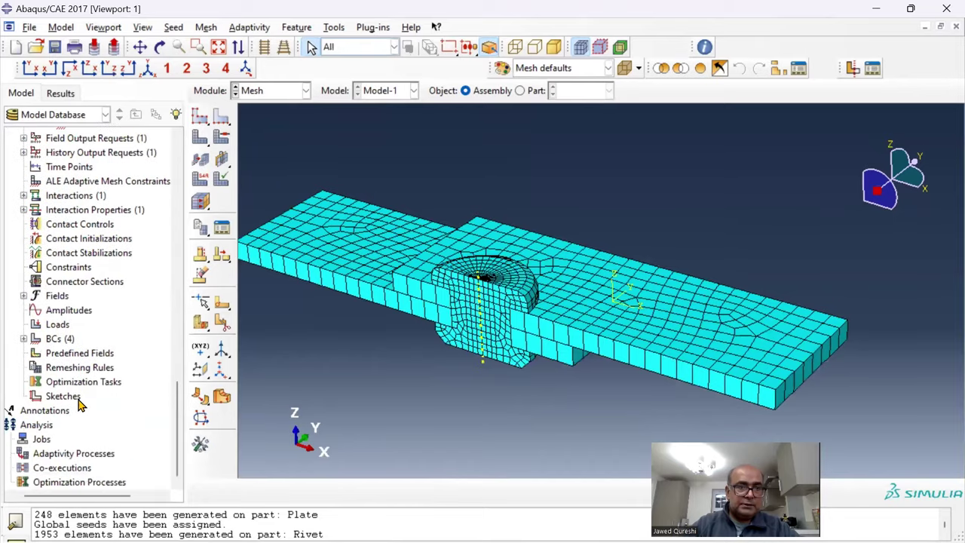
double_click(46, 441)
type("LAP_JOIN")
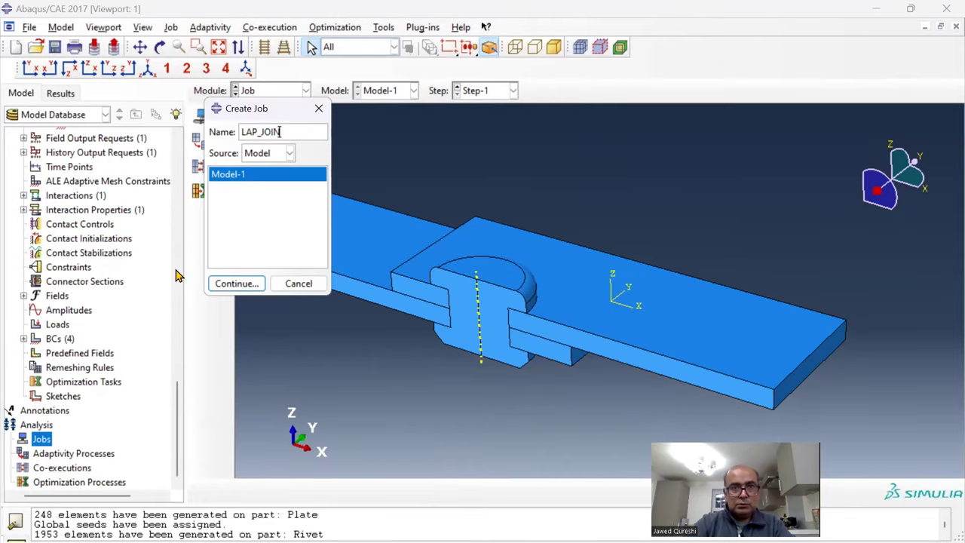
type("T")
left_click(236, 283)
key("Return")
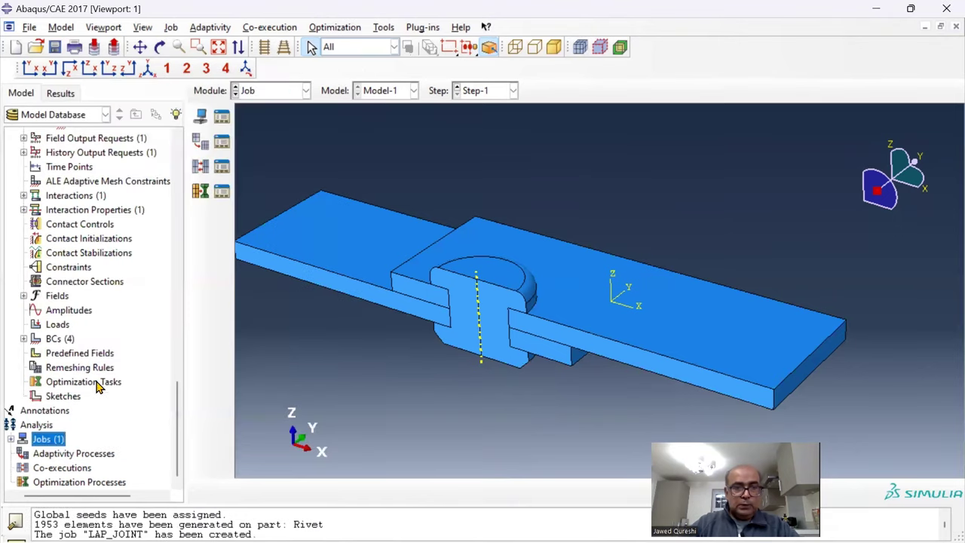
Set a new ABAQUS_temp folder named JQ Lap joint as the work directory and save the model database there as JQ_lap.cae.
left_click(30, 28)
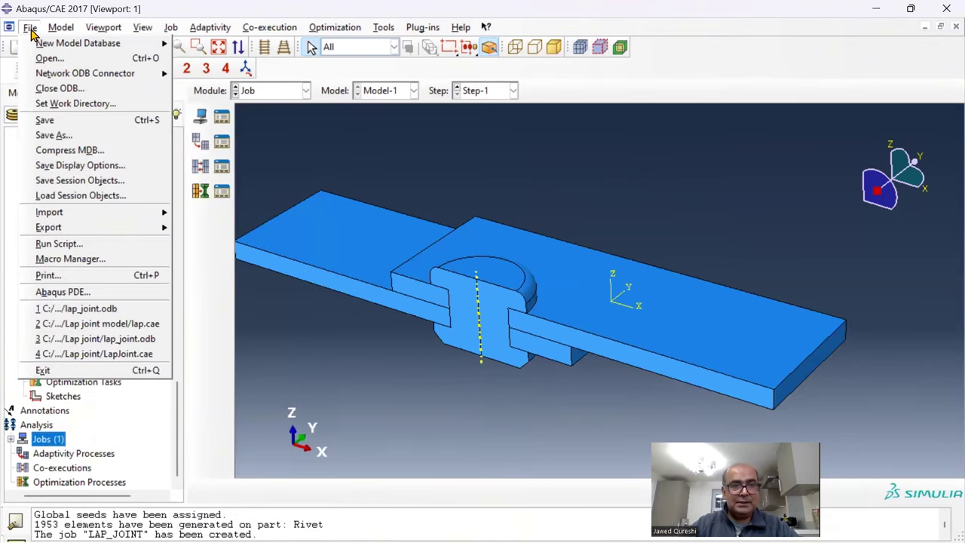
left_click(88, 103)
left_click(545, 167)
type("JQ Lap joint")
left_click(431, 218)
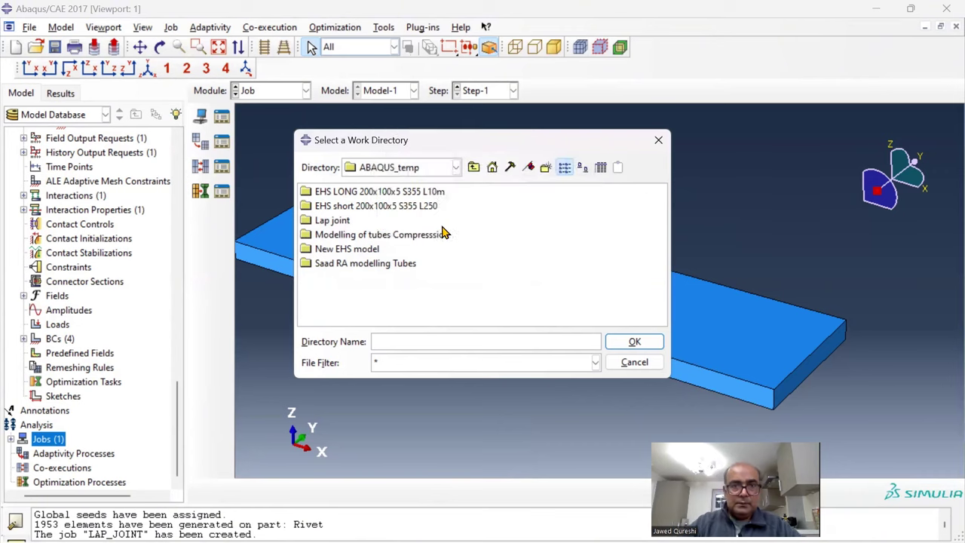
left_click(609, 342)
left_click(428, 324)
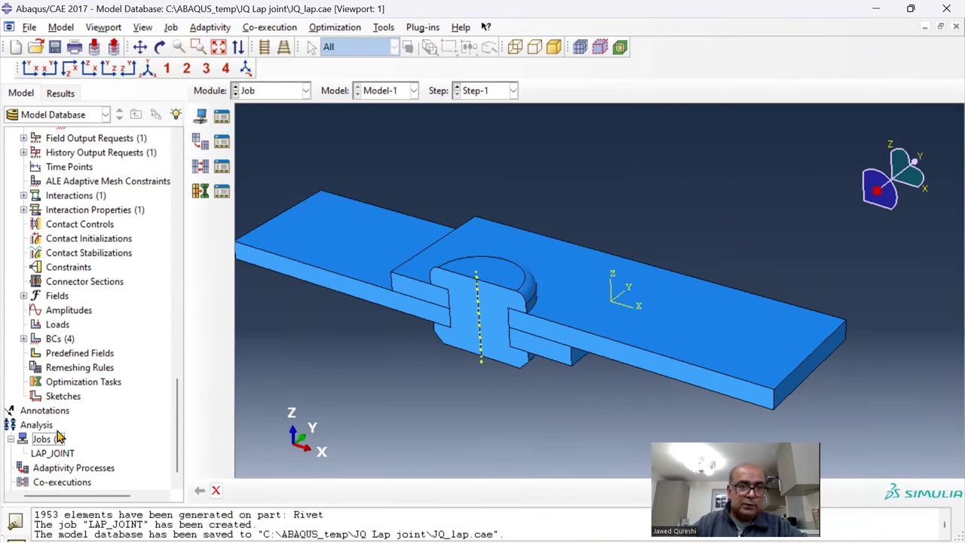
Submit the LAP_JOINT job for analysis and monitor its run.
scroll(64, 431, "down", 1)
mouse_move(482, 541)
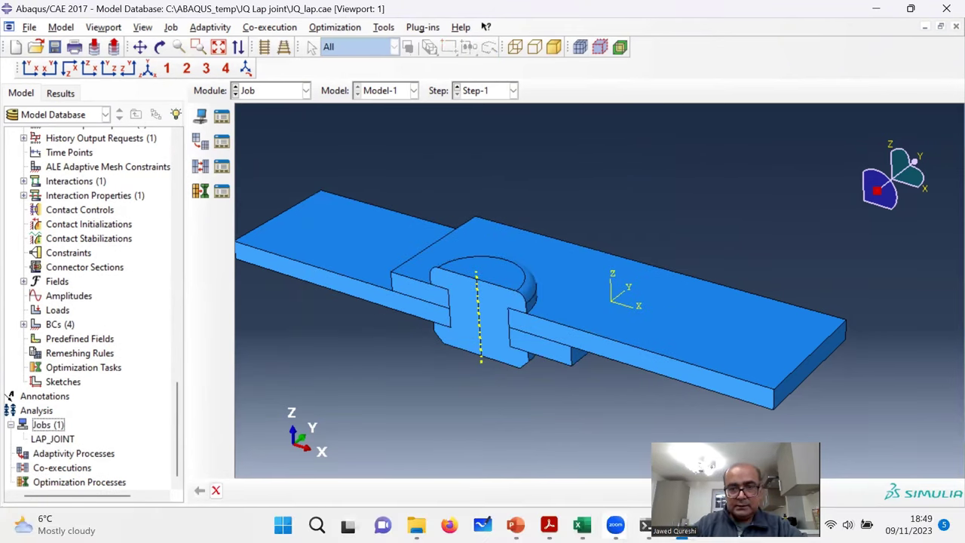
left_click(66, 439)
right_click(64, 441)
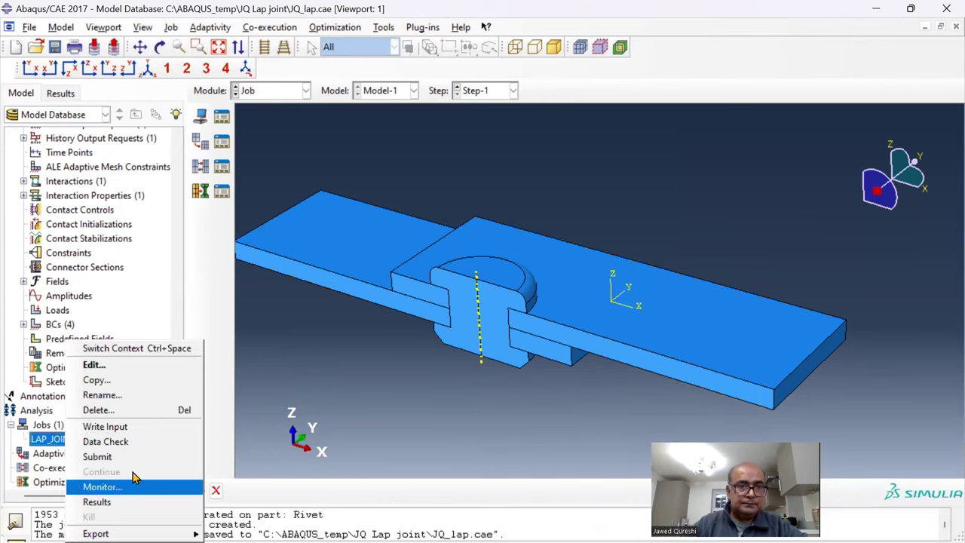
left_click(133, 459)
right_click(123, 441)
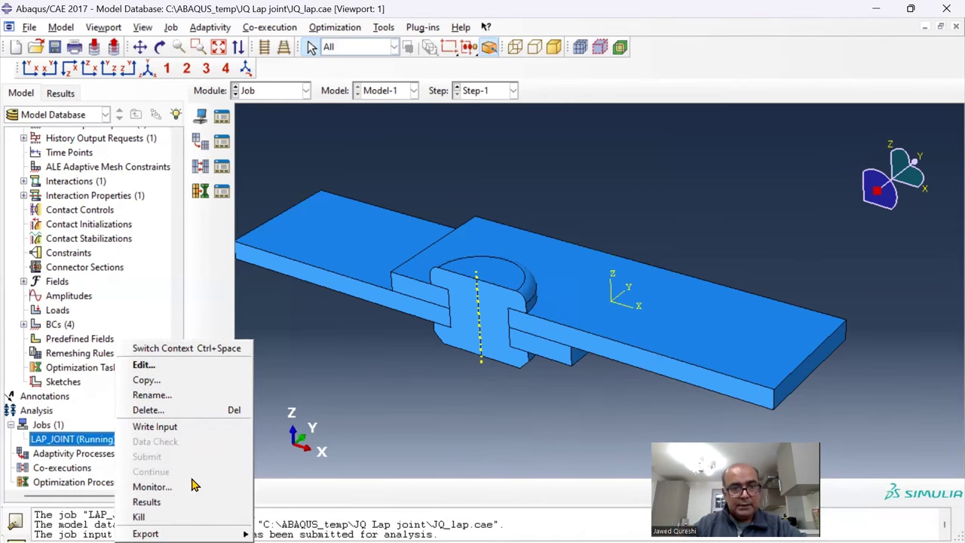
left_click(194, 485)
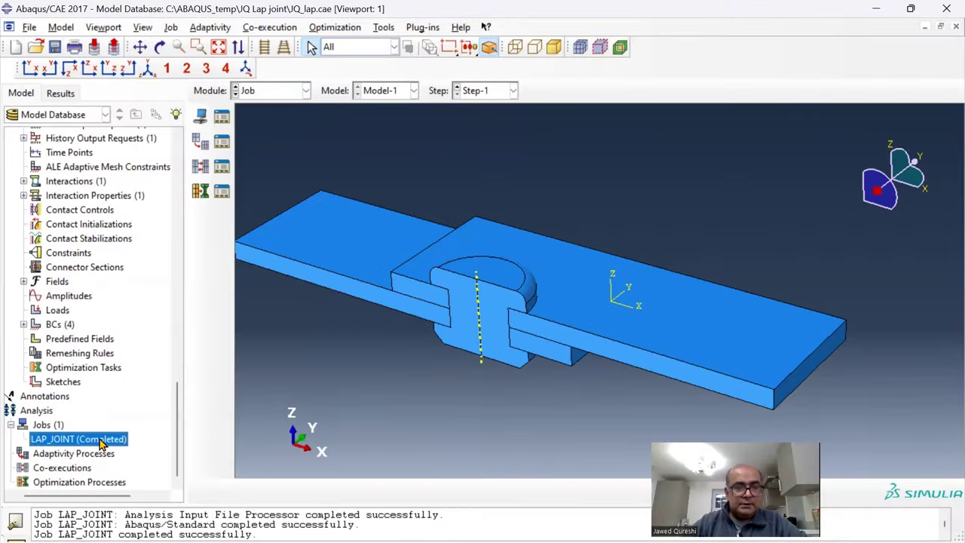
Open the results of the LAP_JOINT job and plot the deformed shape of the joint.
right_click(102, 443)
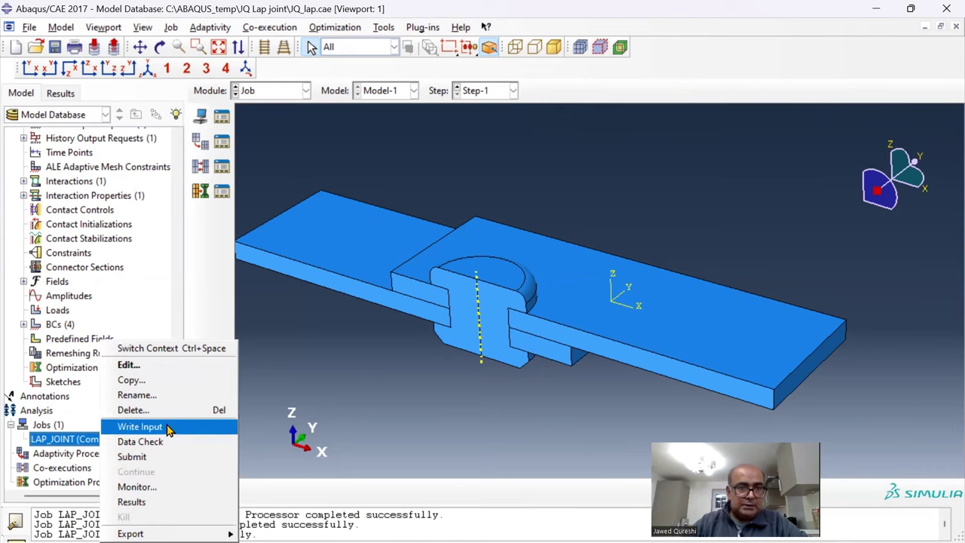
left_click(169, 503)
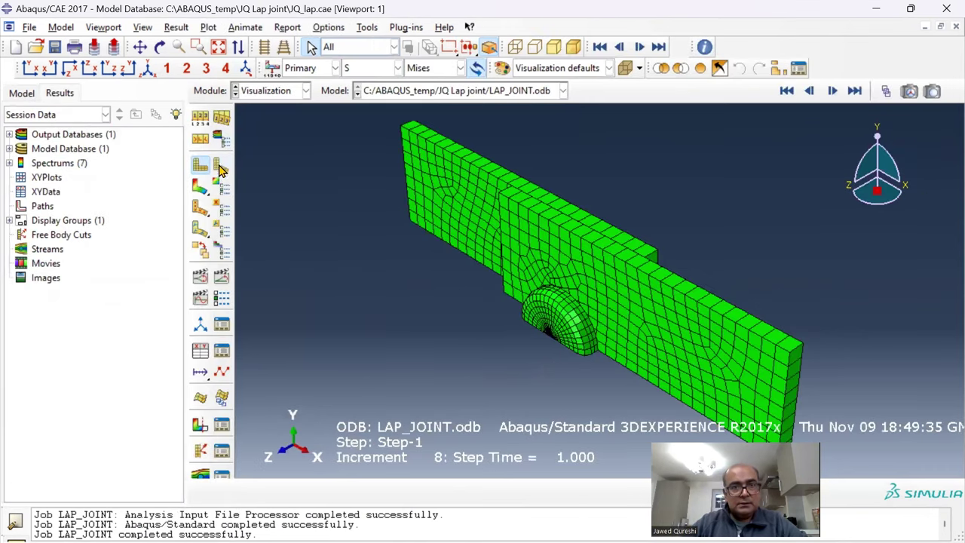
left_click(220, 166)
left_click_drag(407, 266, 533, 309, "ctrl+alt")
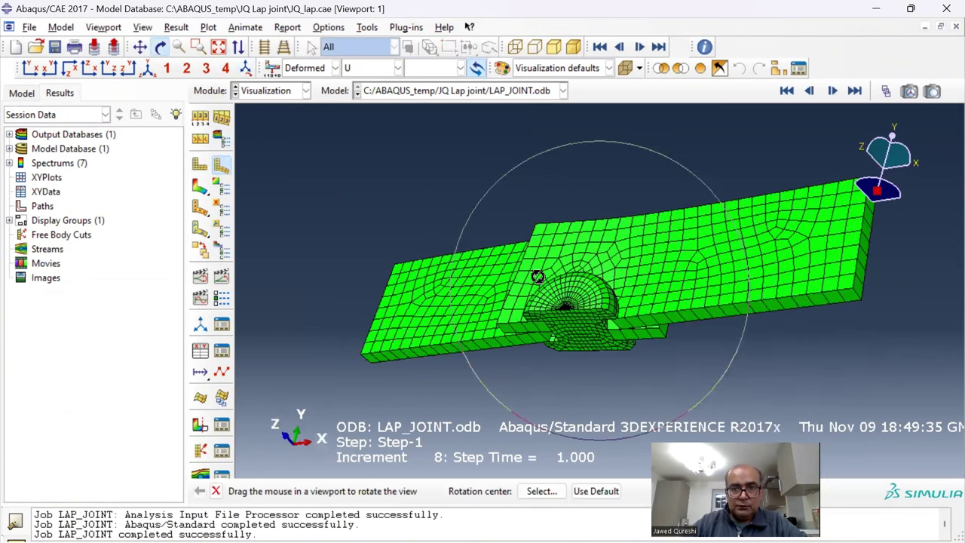
left_click_drag(538, 276, 724, 305, "ctrl+alt")
right_click(724, 305)
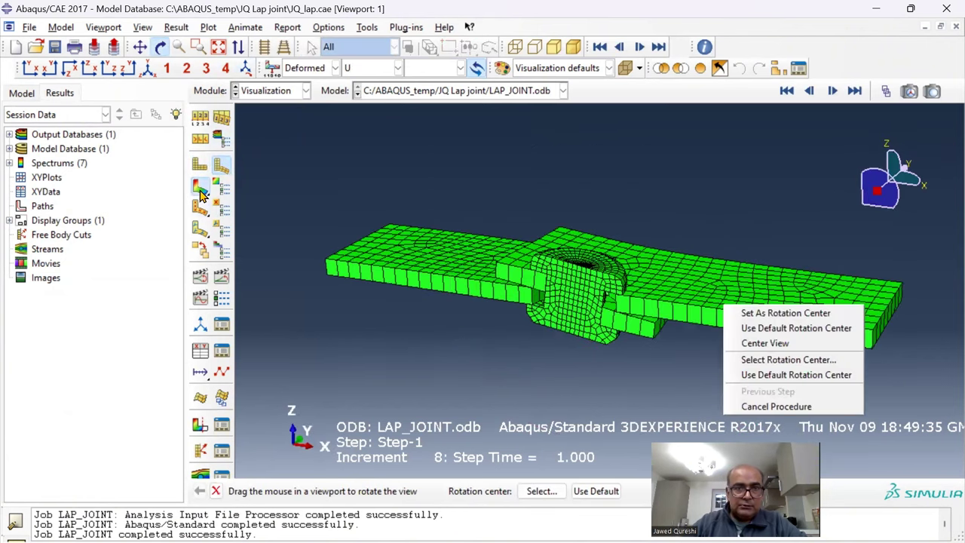
Examine the Mises stress contours on the deformed joint and return to the plain deformed shape plot.
left_click(200, 189)
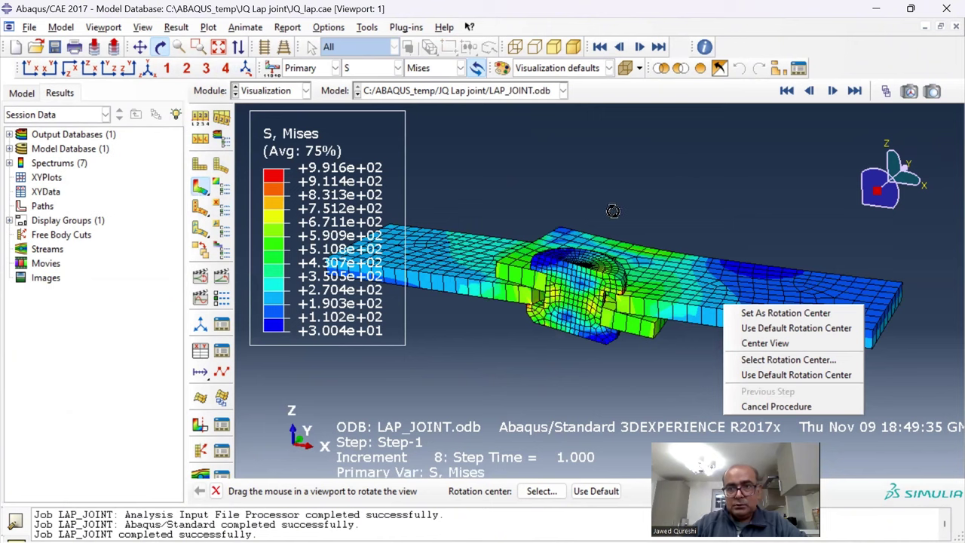
left_click(844, 343)
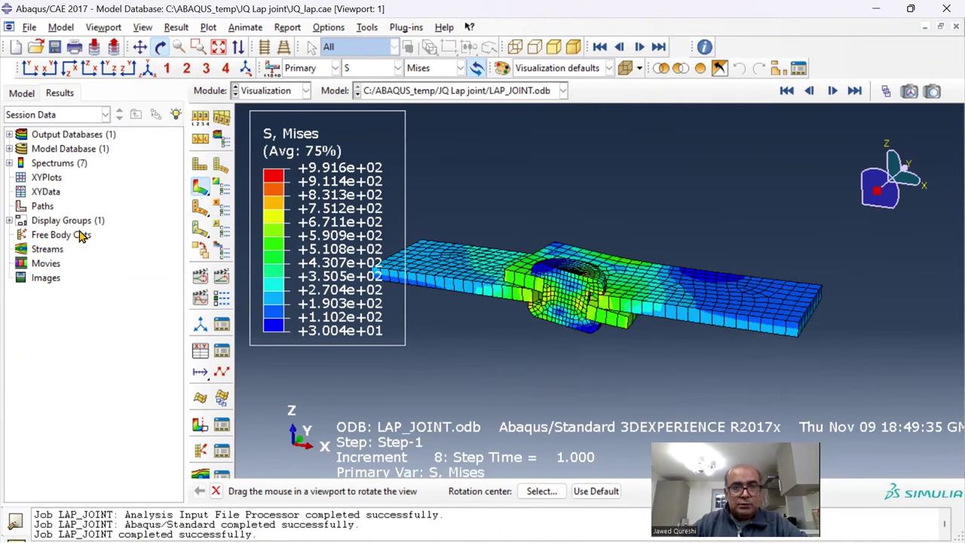
left_click(220, 166)
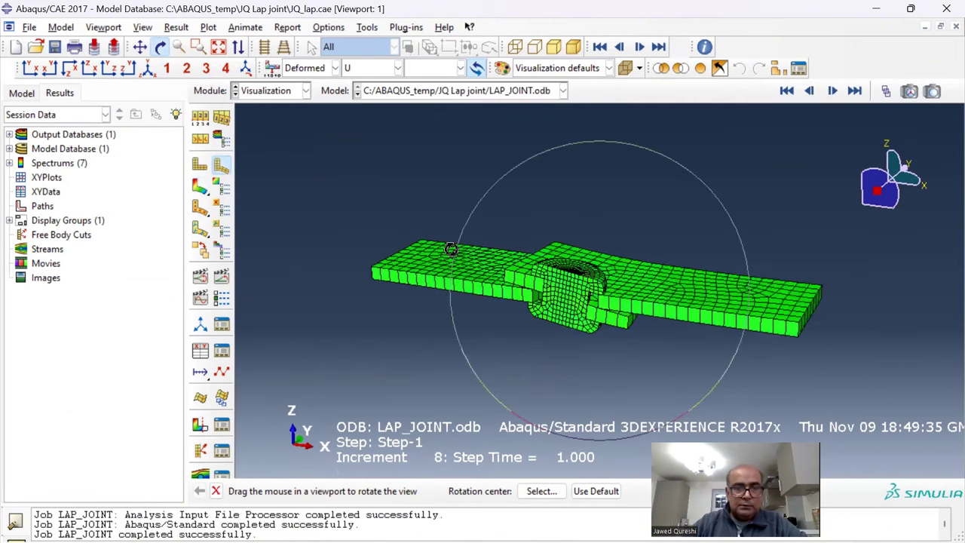
left_click_drag(607, 291, 573, 291)
right_click(573, 291)
left_click(625, 392)
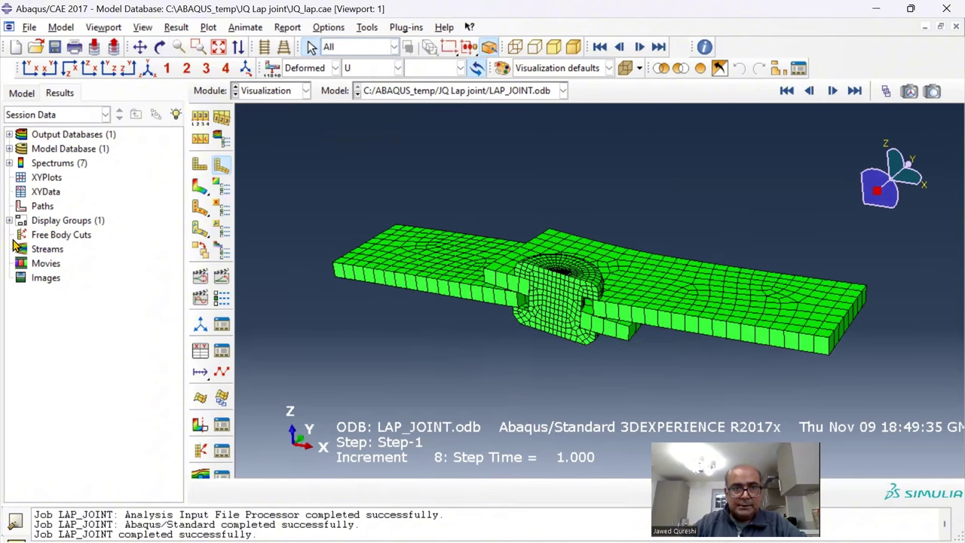
double_click(39, 206)
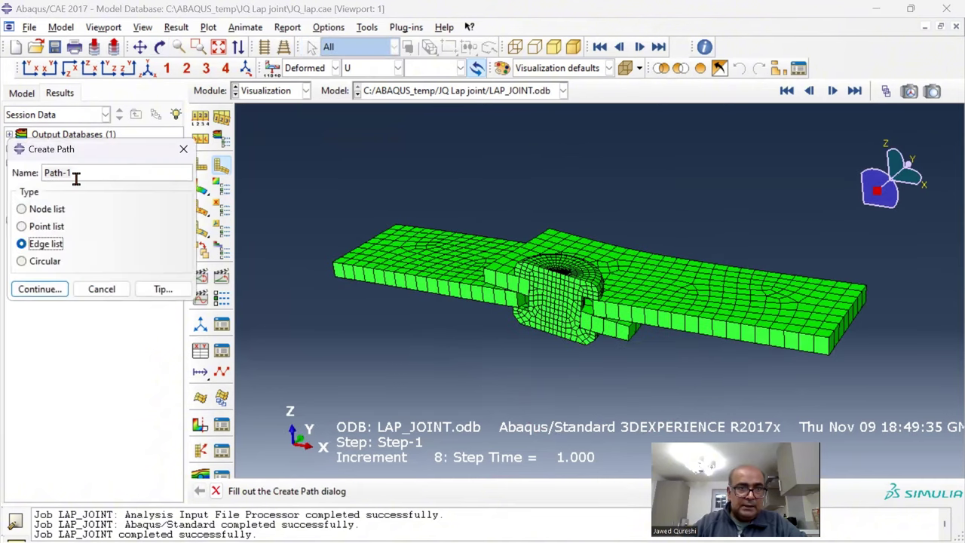
left_click(43, 290)
left_click(96, 270)
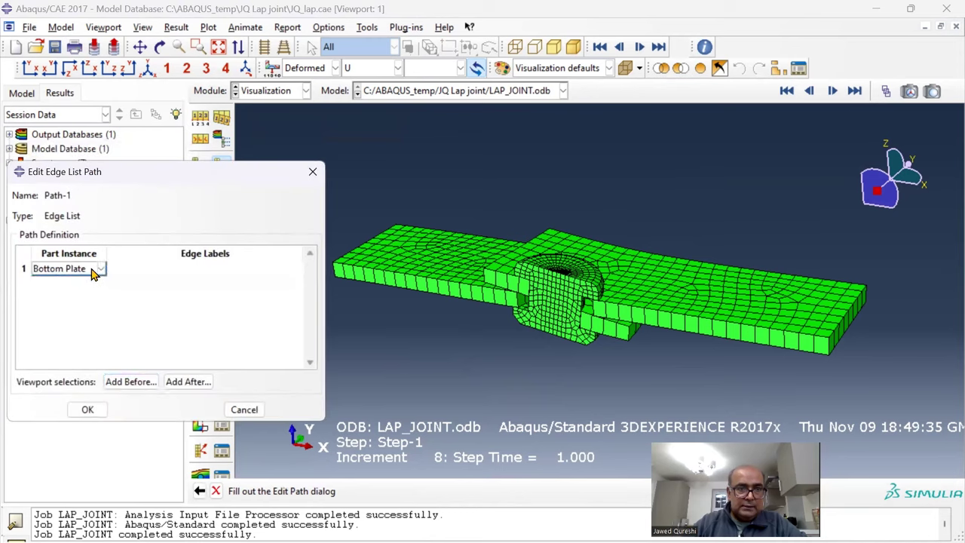
left_click(96, 270)
left_click(84, 313)
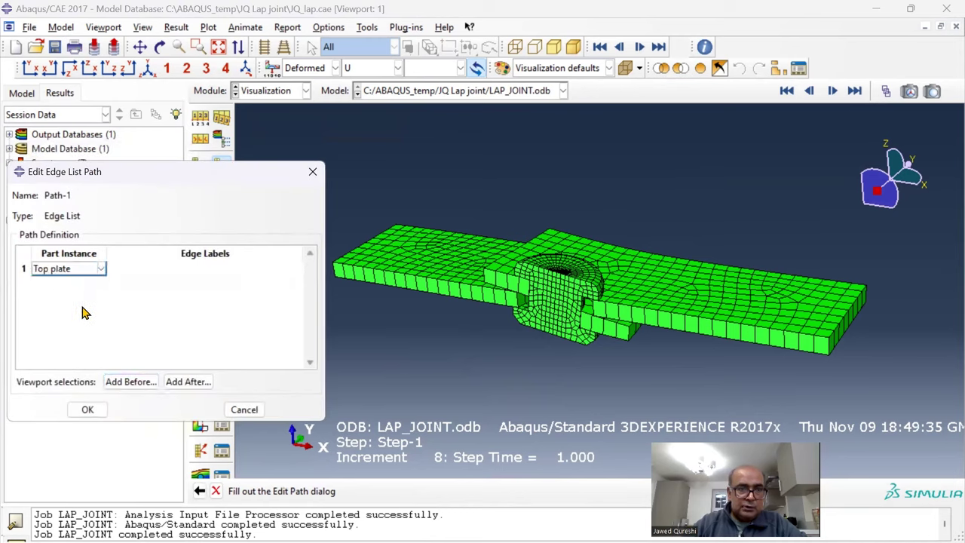
left_click(188, 383)
Isolate the top plate part instance in the viewport by replacing the displayed entities with it.
left_click(662, 68)
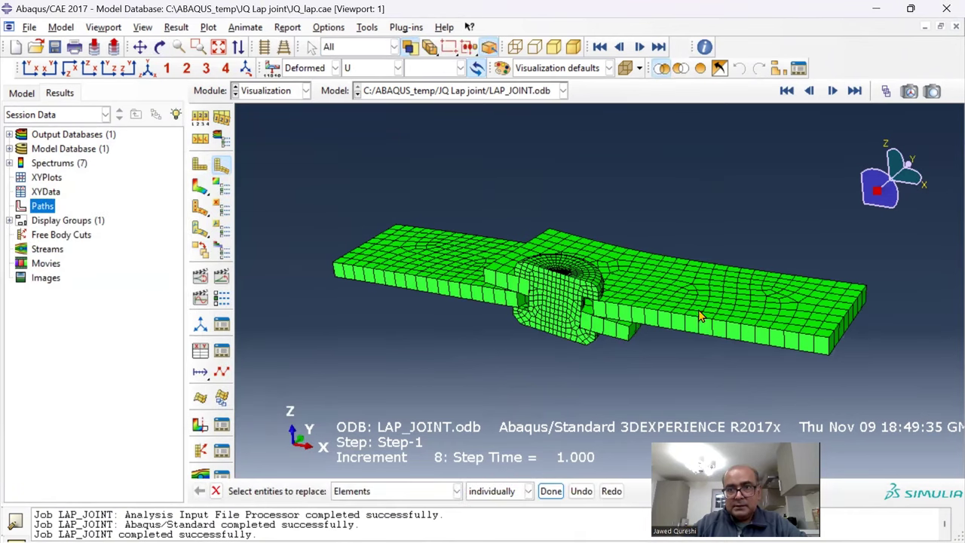
left_click(712, 330)
left_click(395, 491)
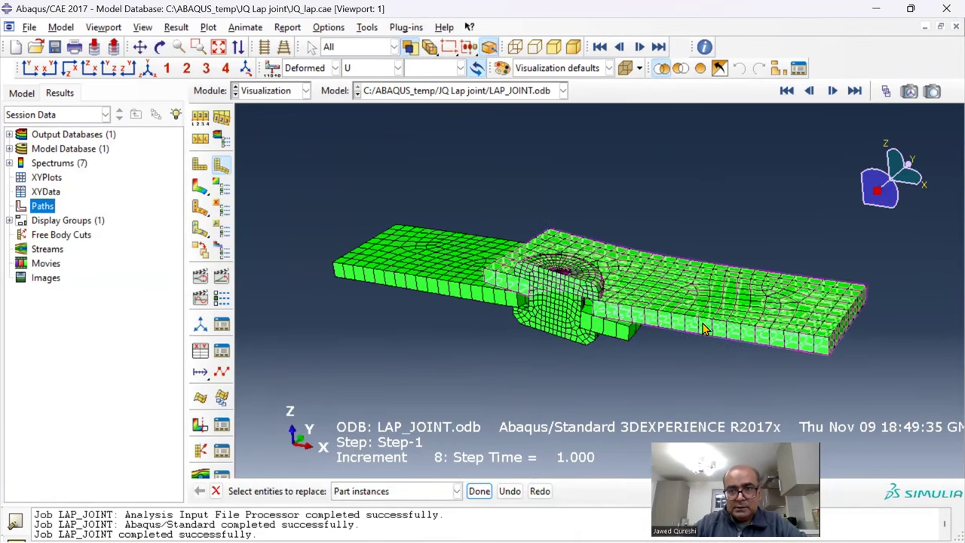
left_click(713, 330)
left_click(483, 490)
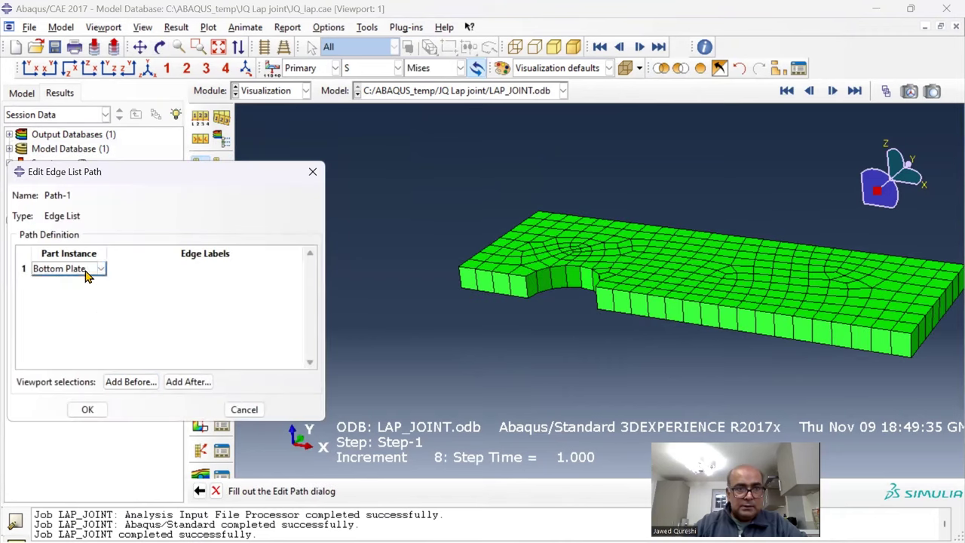
Define the edge list path Path-1 on the Top plate by shortest distance between the two ends of the hole's lower edge.
left_click(172, 382)
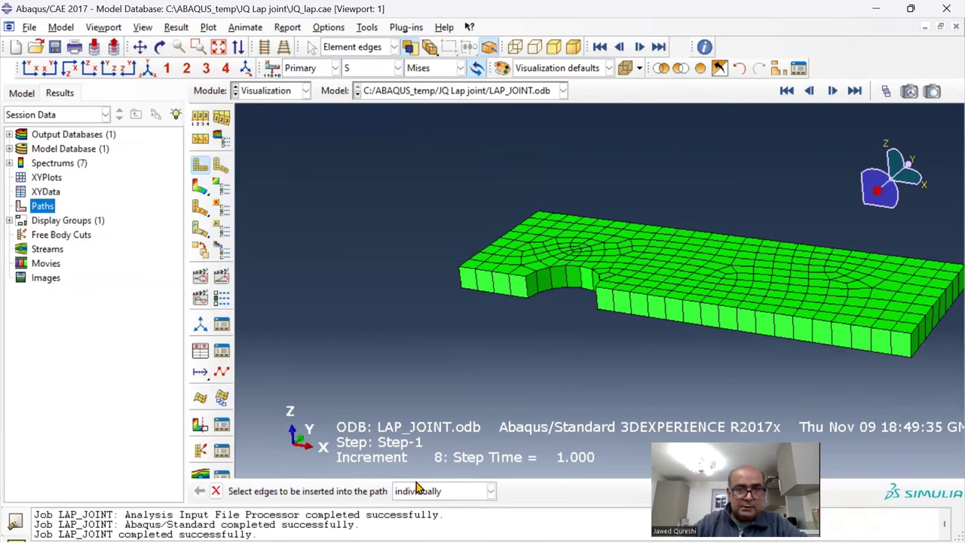
left_click(490, 493)
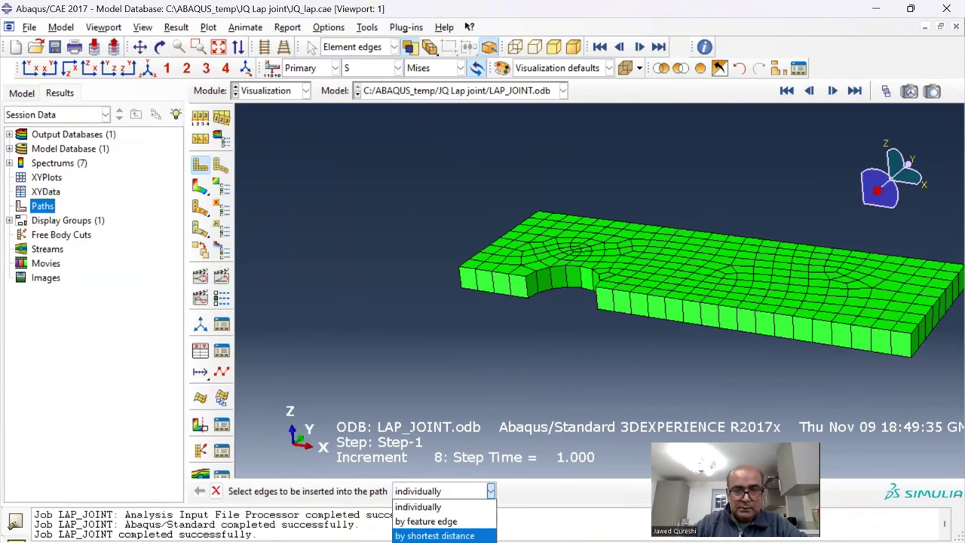
left_click(475, 535)
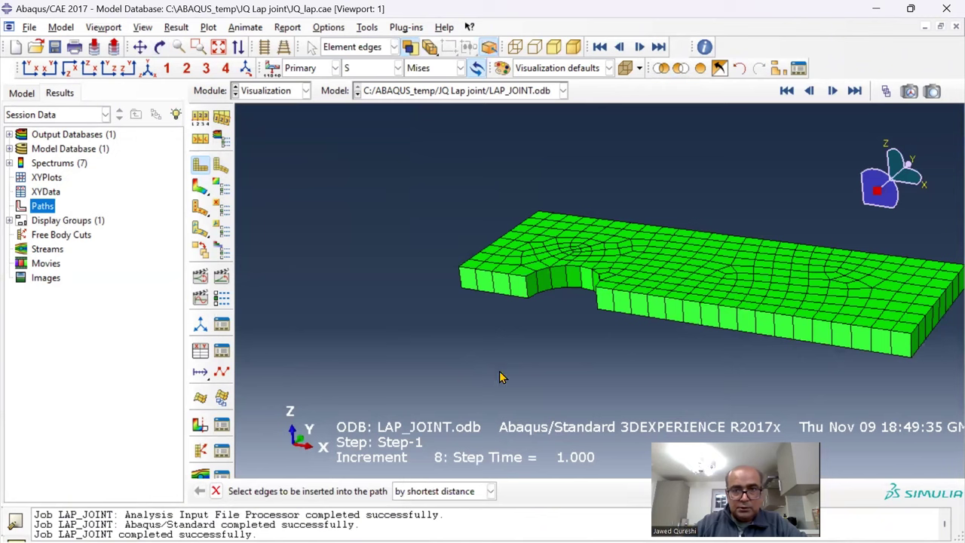
left_click(528, 304)
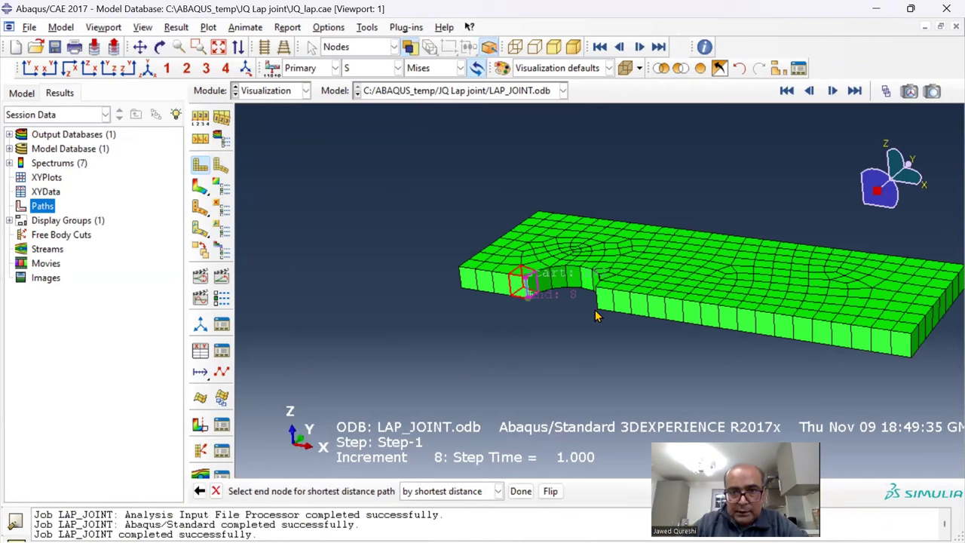
left_click(597, 312)
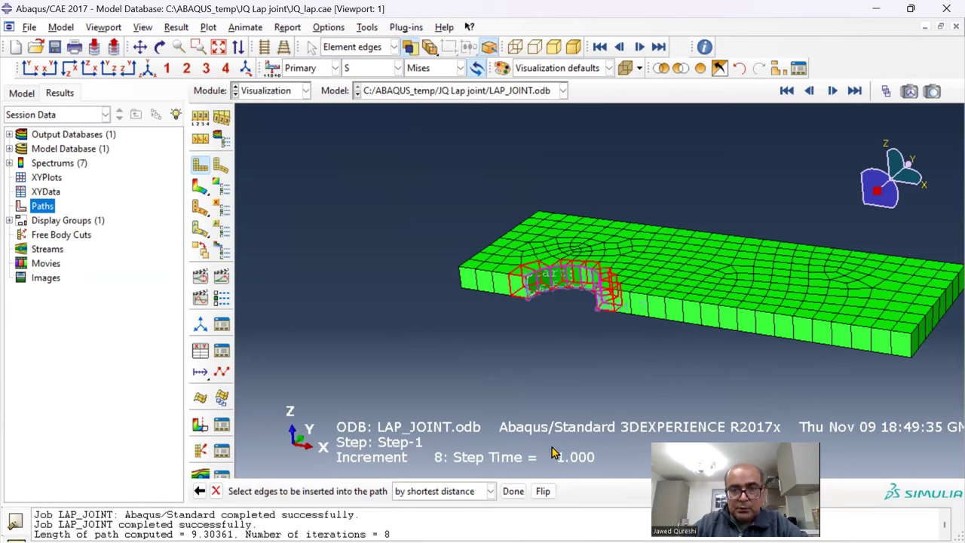
left_click(515, 491)
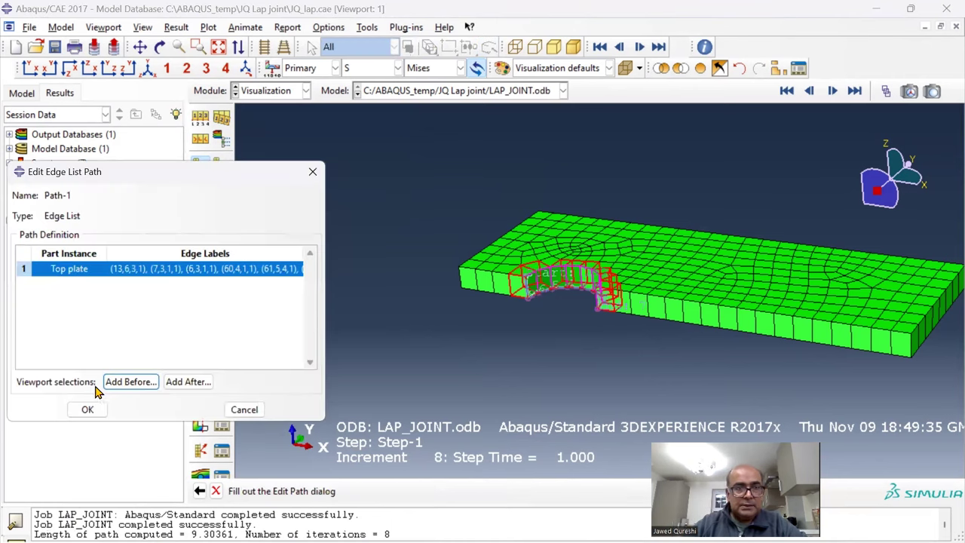
left_click(85, 411)
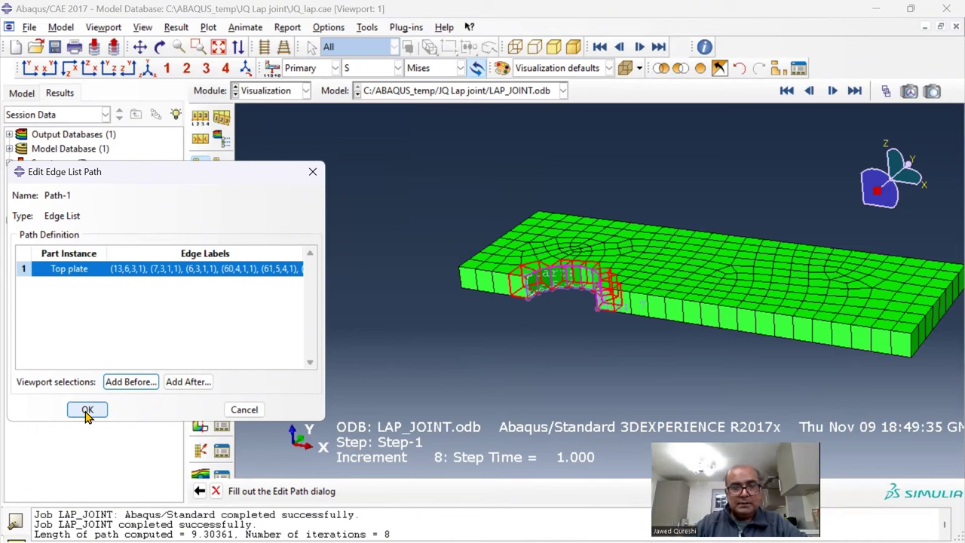
left_click(86, 412)
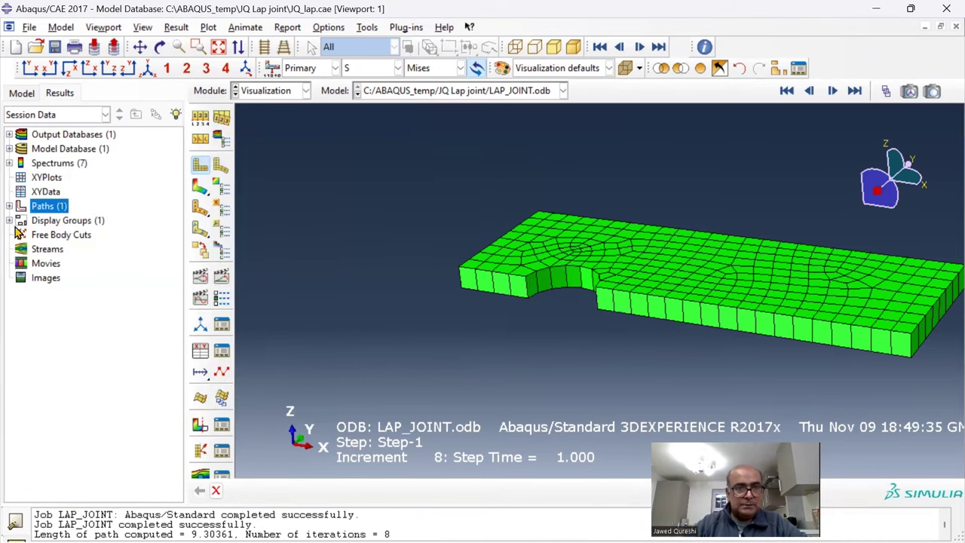
Set up XY data from Path-1 with the contact pressure CPRESS as the field output variable.
double_click(46, 191)
left_click(351, 261)
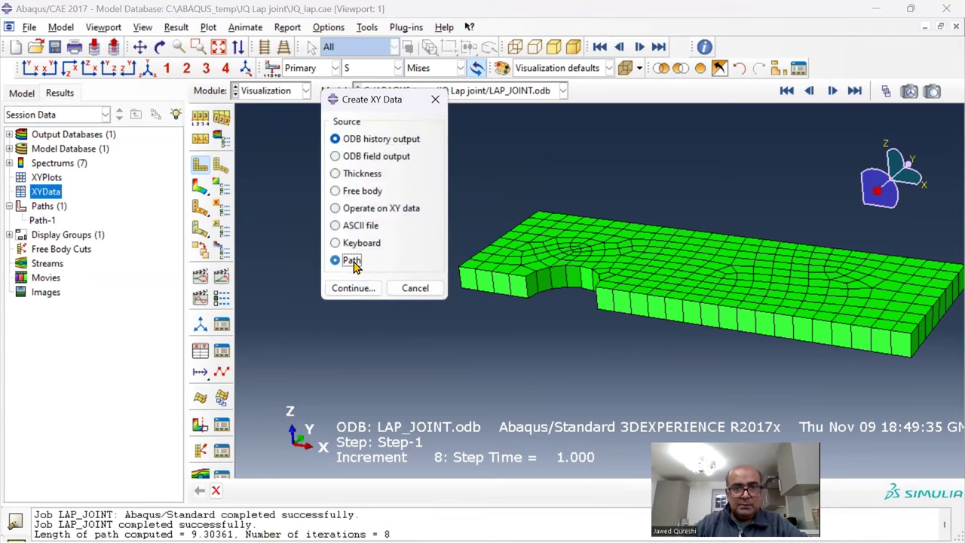
left_click(353, 288)
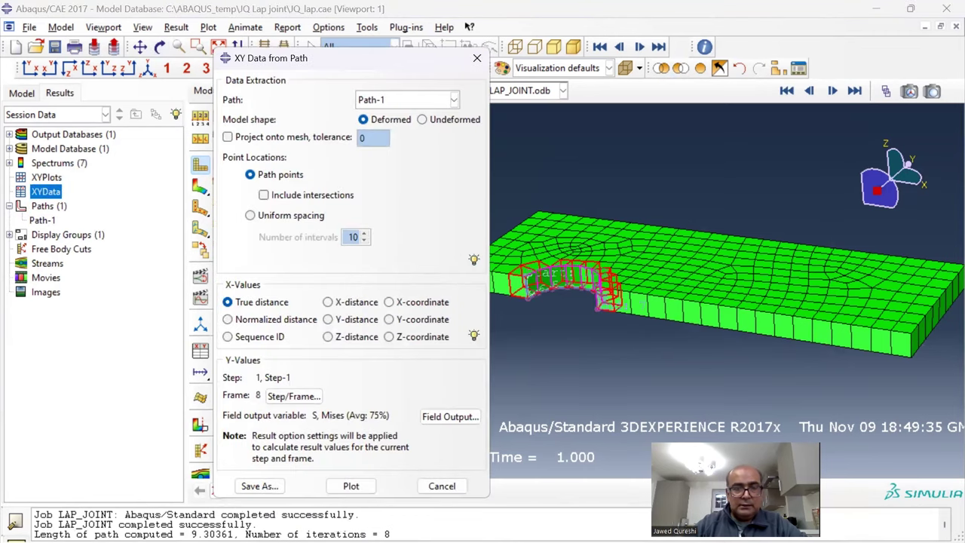
left_click(451, 419)
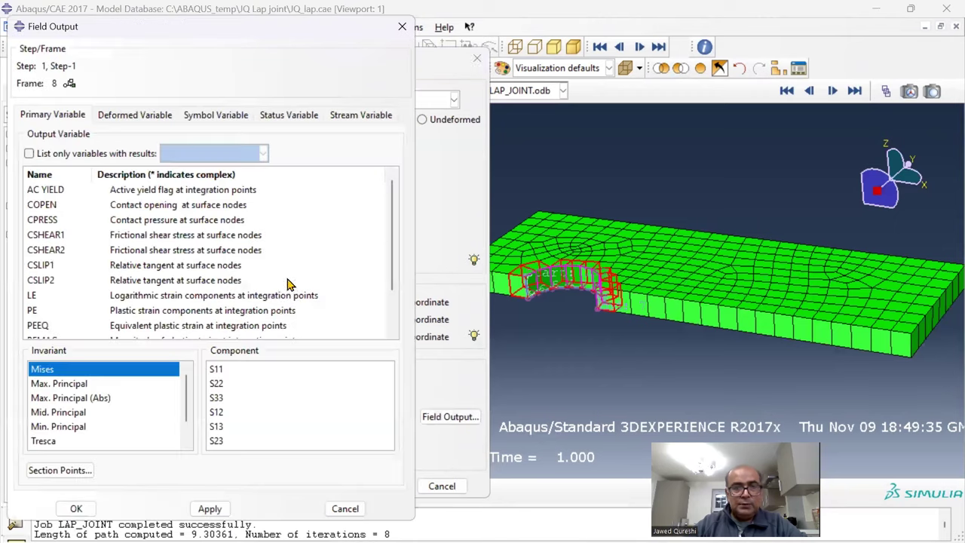
left_click(48, 225)
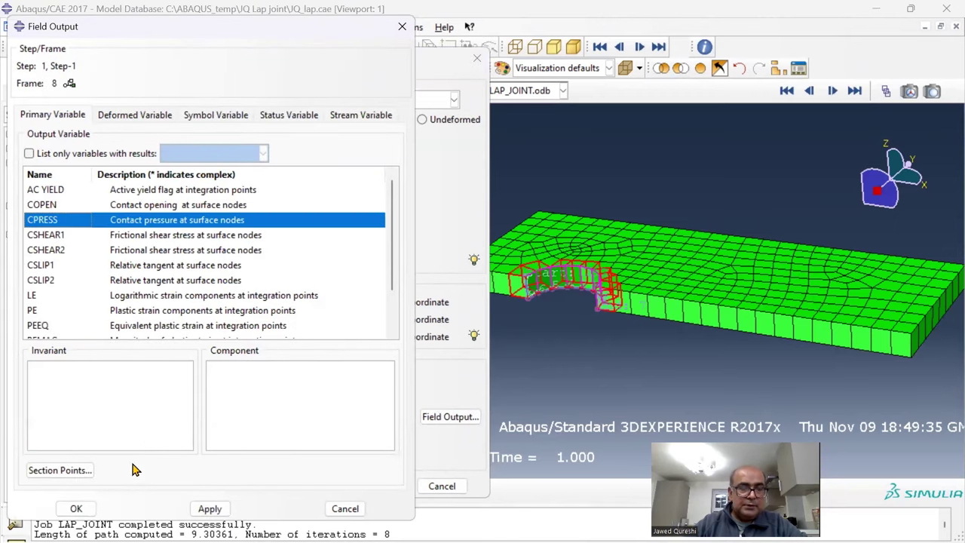
left_click(78, 509)
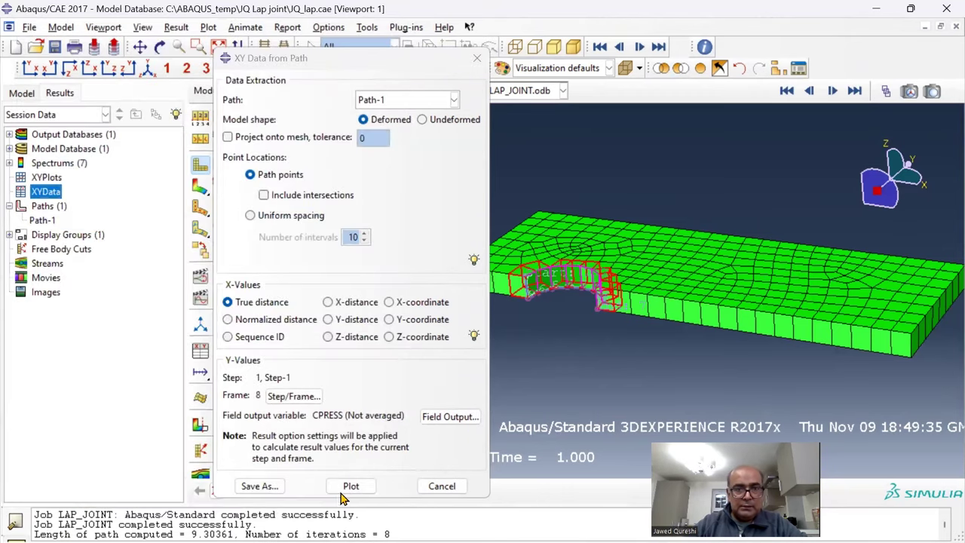
Plot the contact pressure along Path-1 and save the curve as XY data named Contact pressure.
left_click(351, 486)
left_click(259, 486)
type("Con")
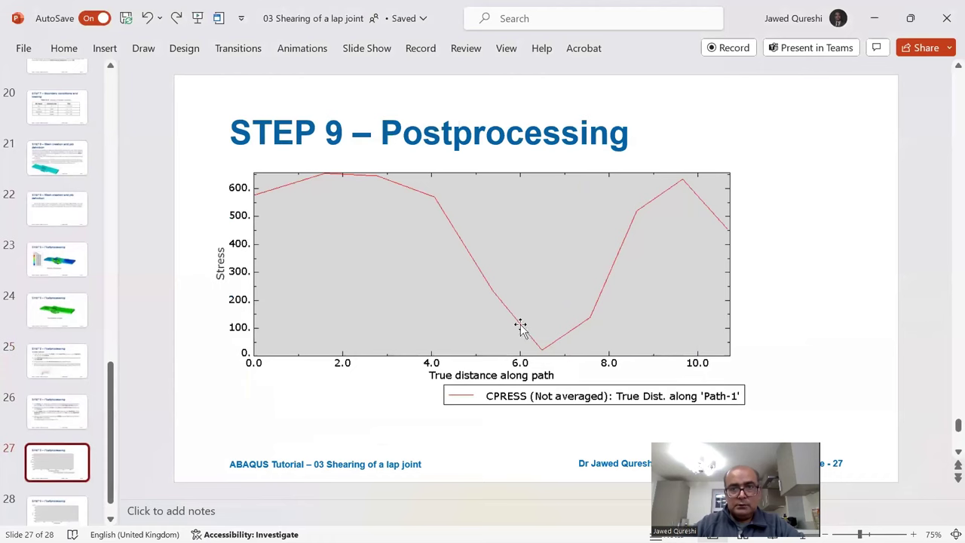
Switch to the PowerPoint tutorial slides and compare the reference contact pressure and force-displacement plots on slides 27 and 28.
scroll(43, 435, "down", 1)
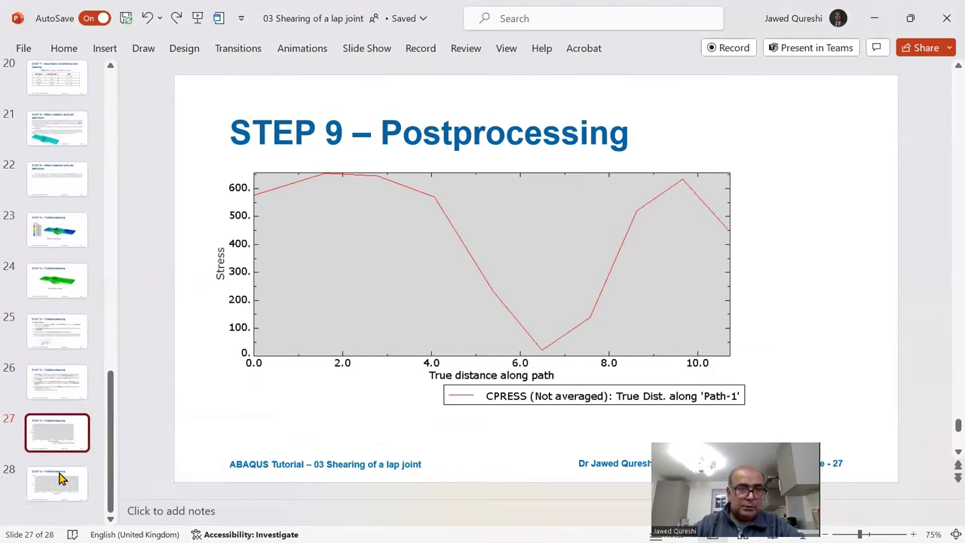
left_click(59, 479)
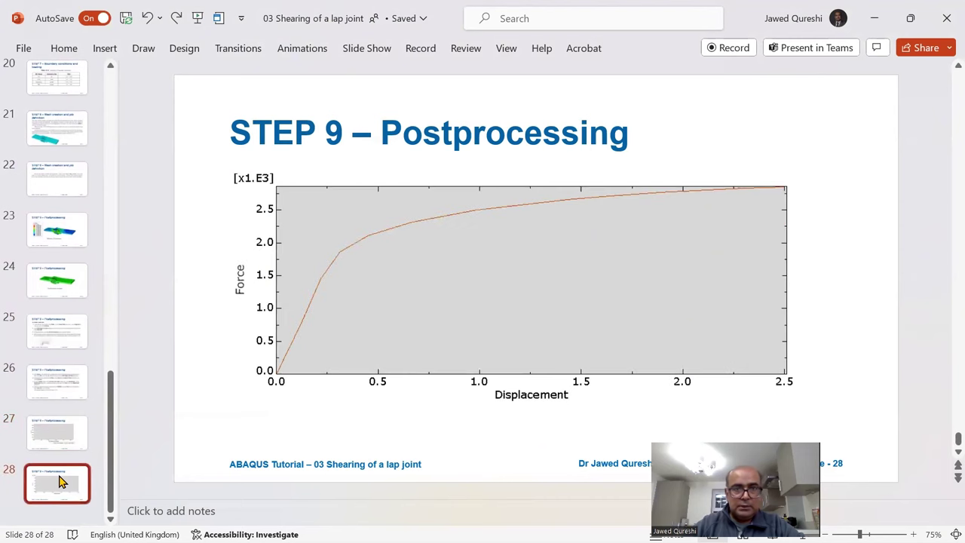
left_click(47, 434)
key("Down")
key("Up")
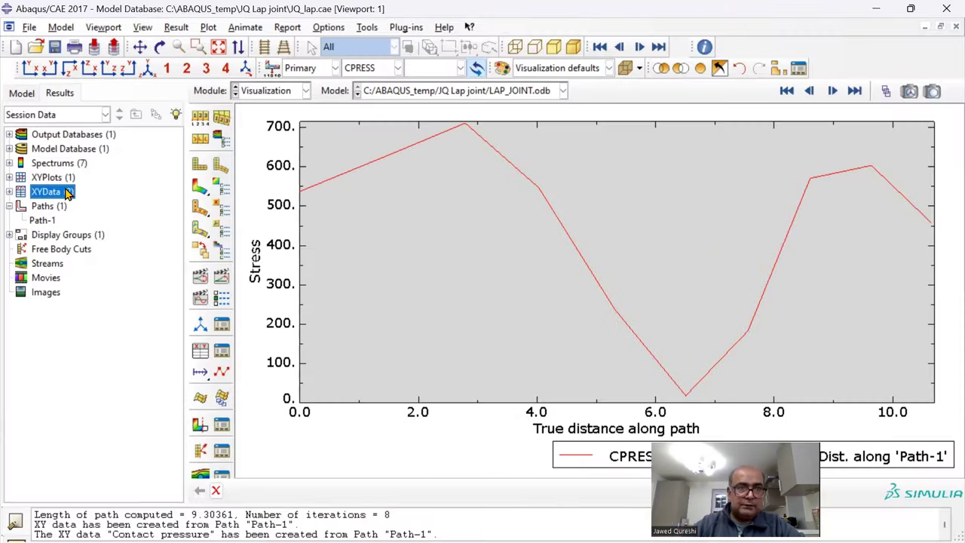
Create XY data from ODB field output at the Unique Nodal position with reaction force component RF1 as the variable.
double_click(52, 192)
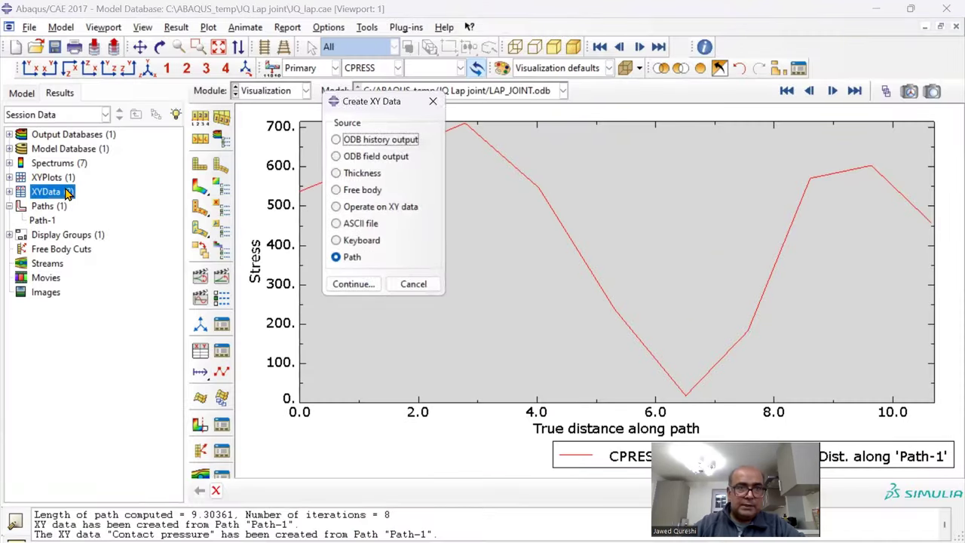
left_click(354, 158)
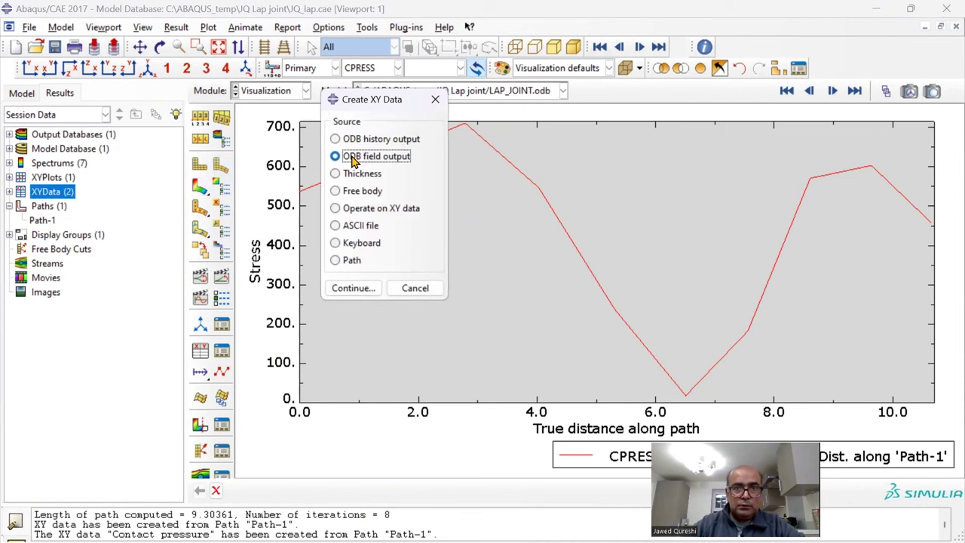
left_click(353, 288)
left_click(357, 172)
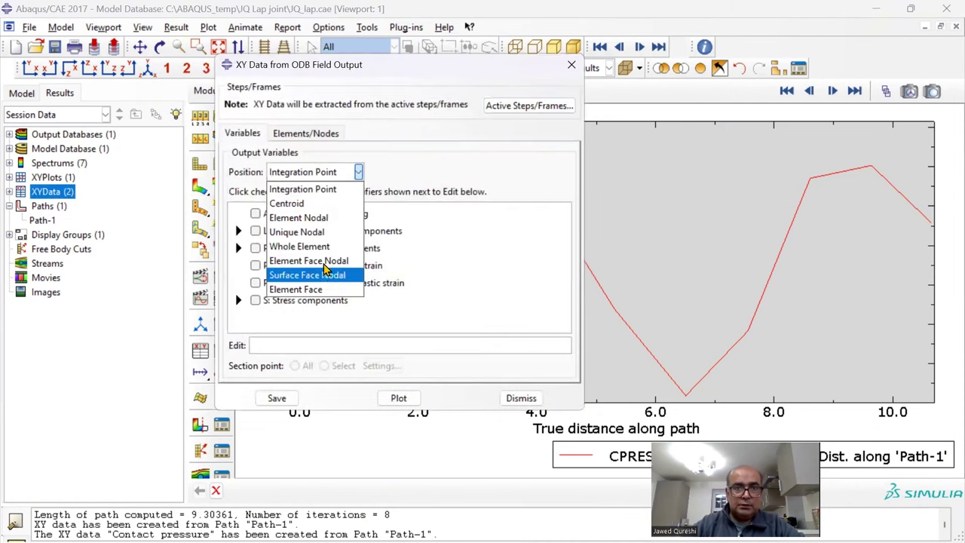
left_click(287, 231)
left_click(273, 299)
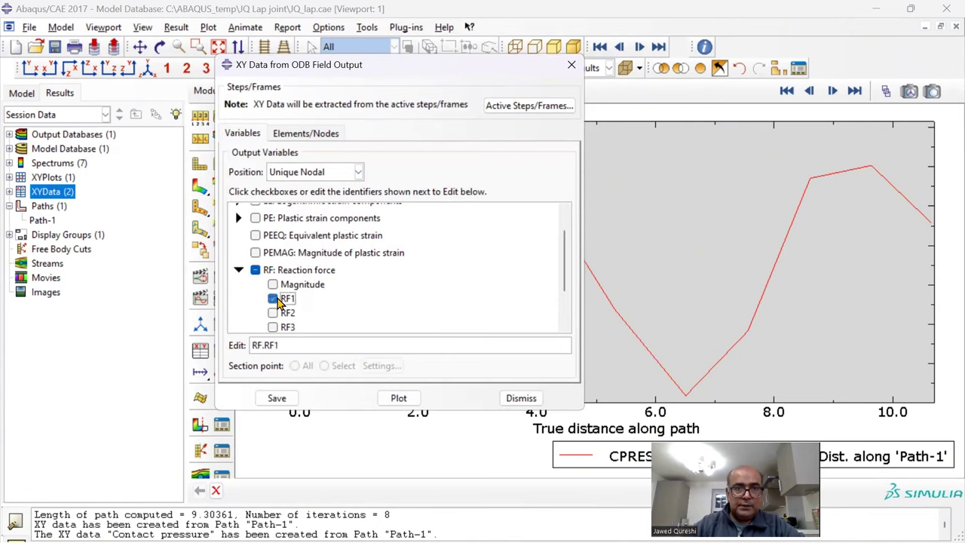
Plot the RF1 curves for the PULL node set and save them as XY data with default names.
left_click(304, 133)
left_click(275, 221)
left_click(405, 240)
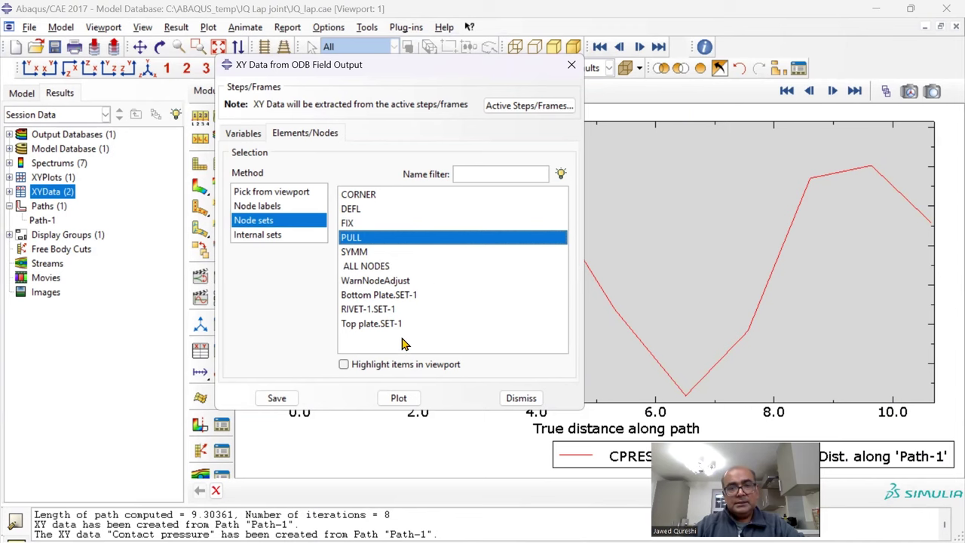
left_click(403, 398)
left_click(295, 400)
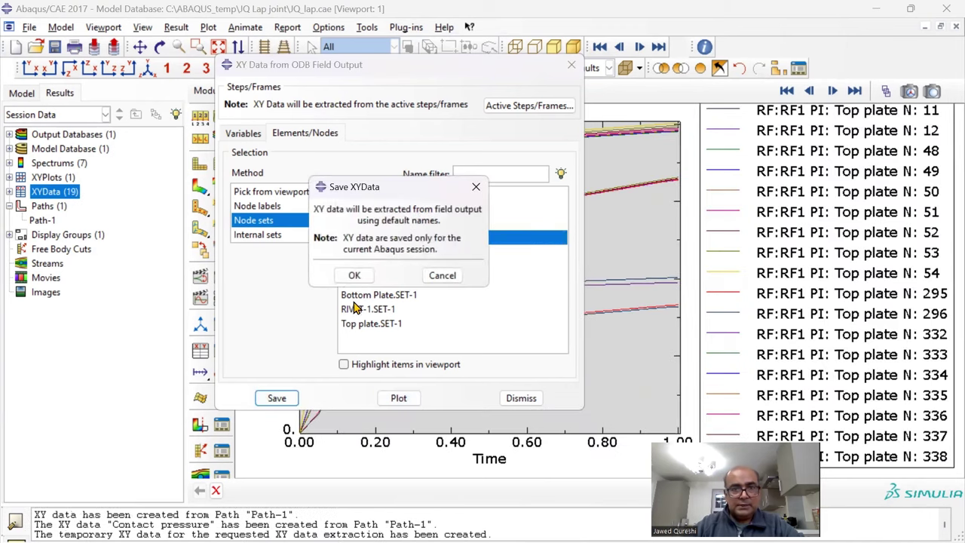
left_click(352, 276)
Replace the reaction force output variable with spatial displacement component U1.
left_click(242, 133)
left_click(257, 272)
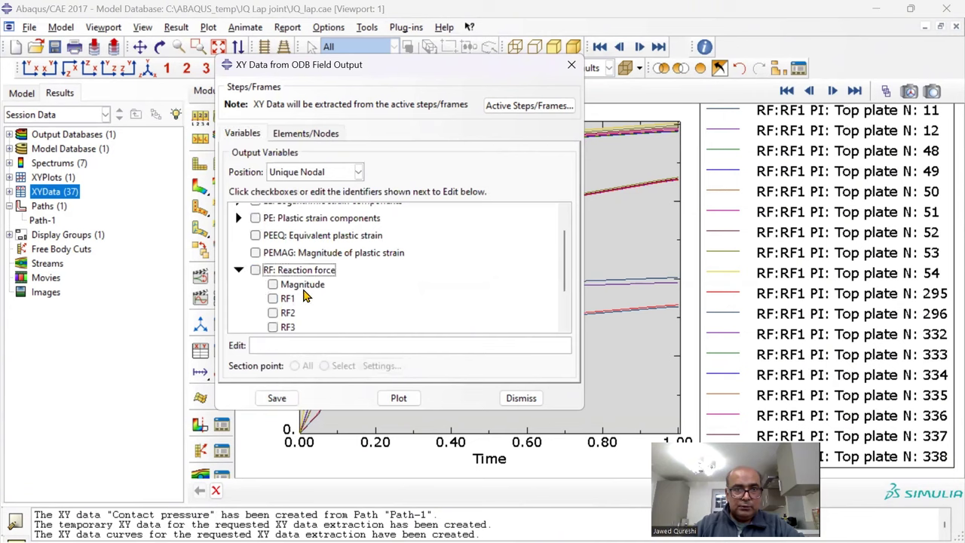
scroll(300, 304, "down", 1)
scroll(300, 304, "down", 2)
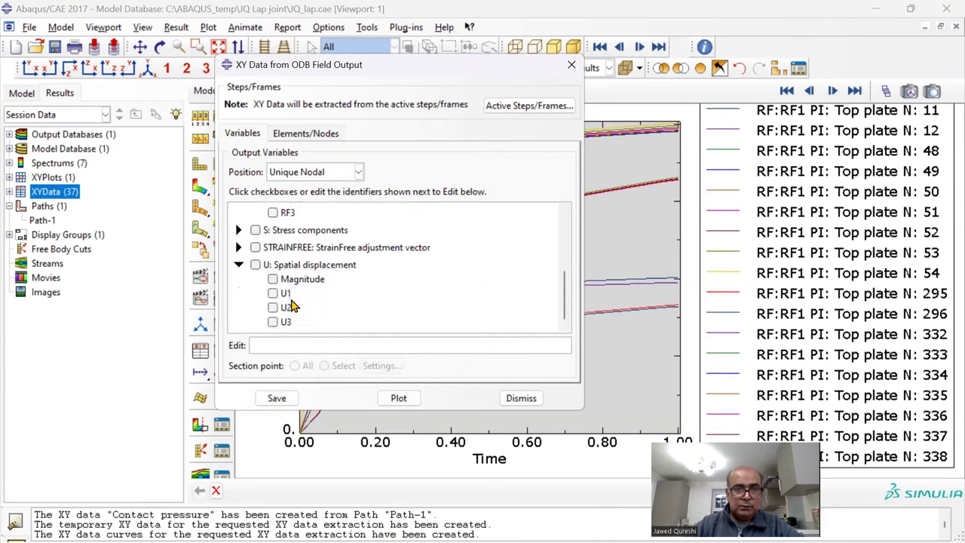
left_click(274, 300)
Plot the U1 curve for the DEFL node set, save it with its default name and close the field output extraction.
left_click(292, 133)
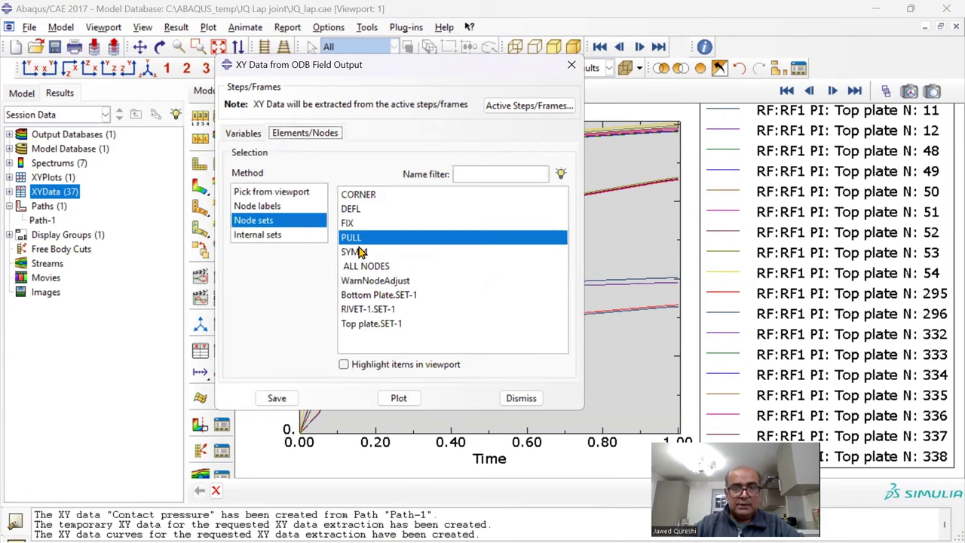
left_click(363, 211)
left_click(398, 398)
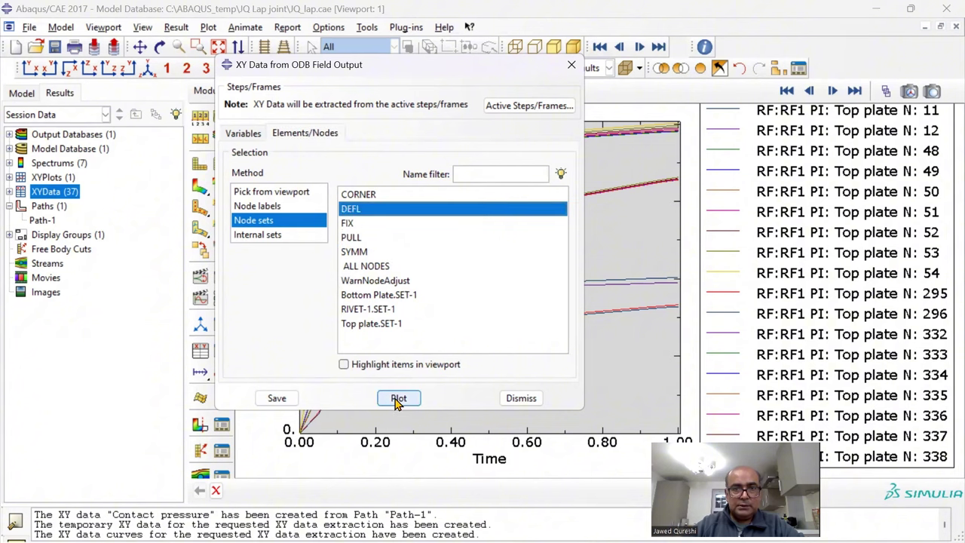
left_click(277, 398)
key("Return")
left_click(571, 65)
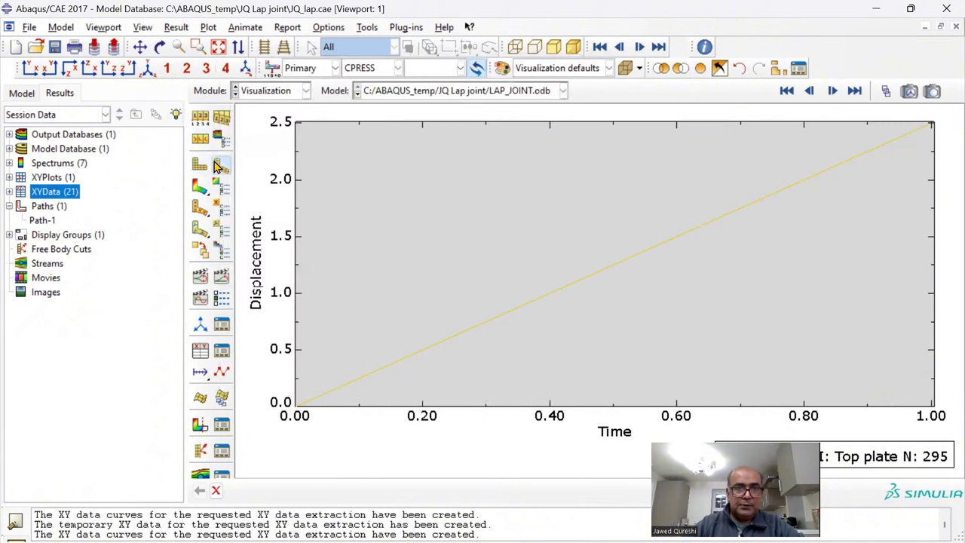
Set up an Operate on XY data expression that sums all RF1 curves of the top plate nodes.
left_click(221, 165)
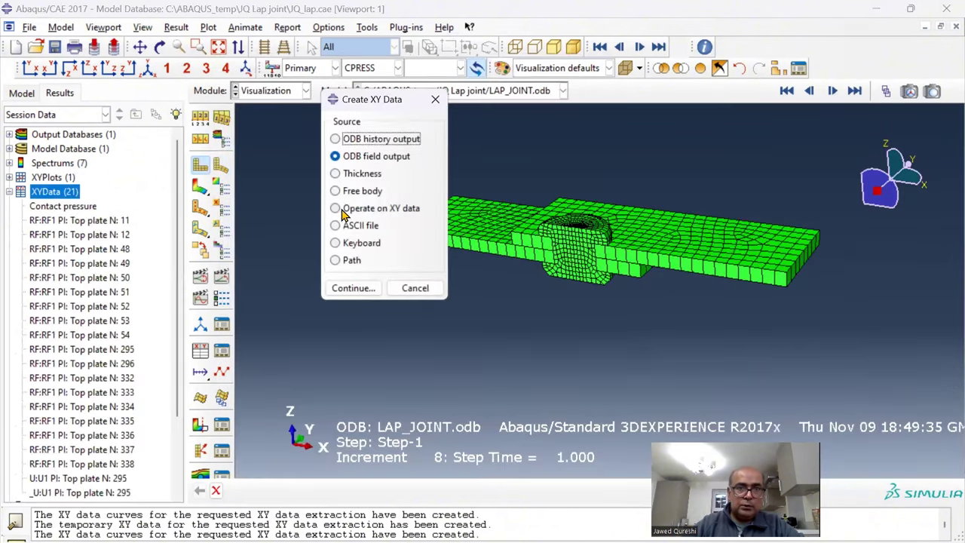
left_click(348, 209)
left_click(351, 287)
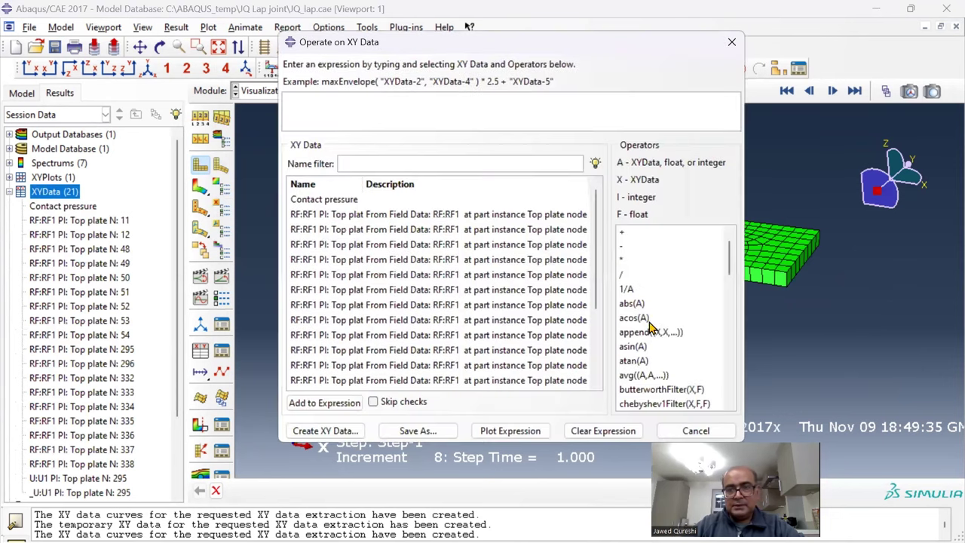
scroll(658, 348, "down", 10)
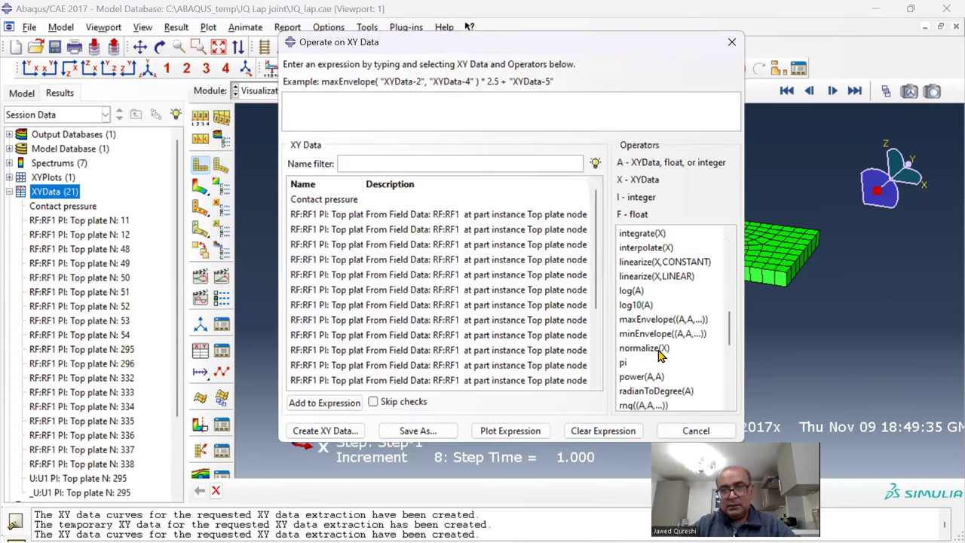
scroll(657, 352, "down", 4)
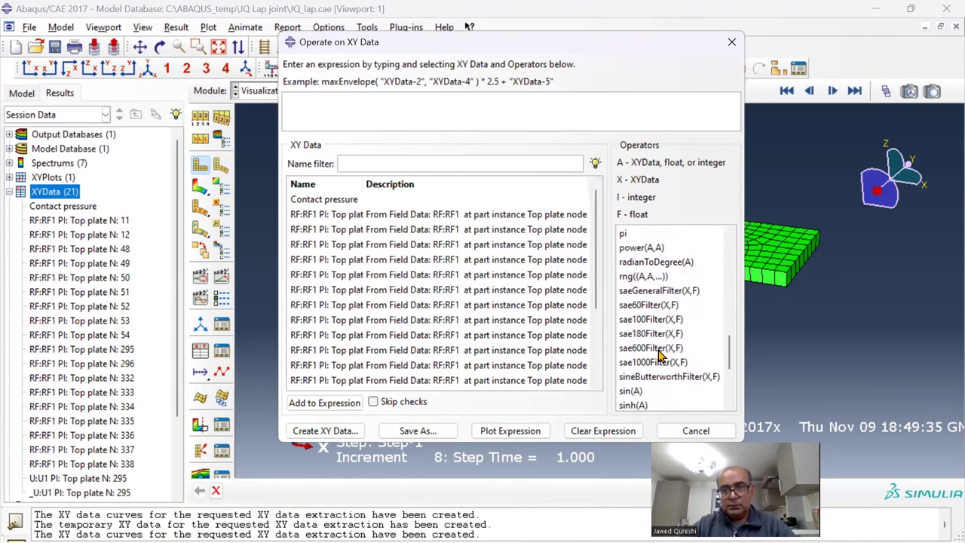
scroll(654, 391, "down", 3)
left_click(649, 331)
left_click(354, 214)
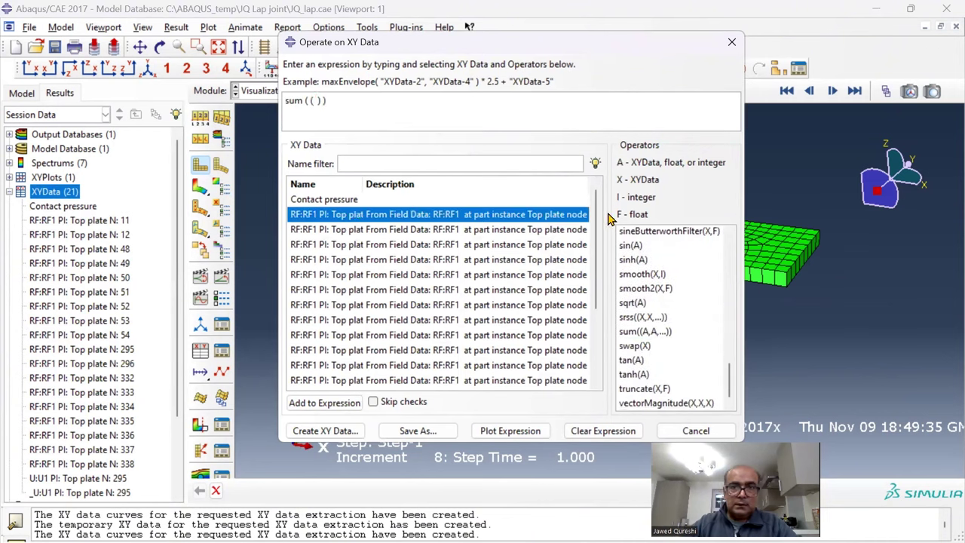
left_click_drag(599, 242, 603, 314)
left_click(370, 352, "shift")
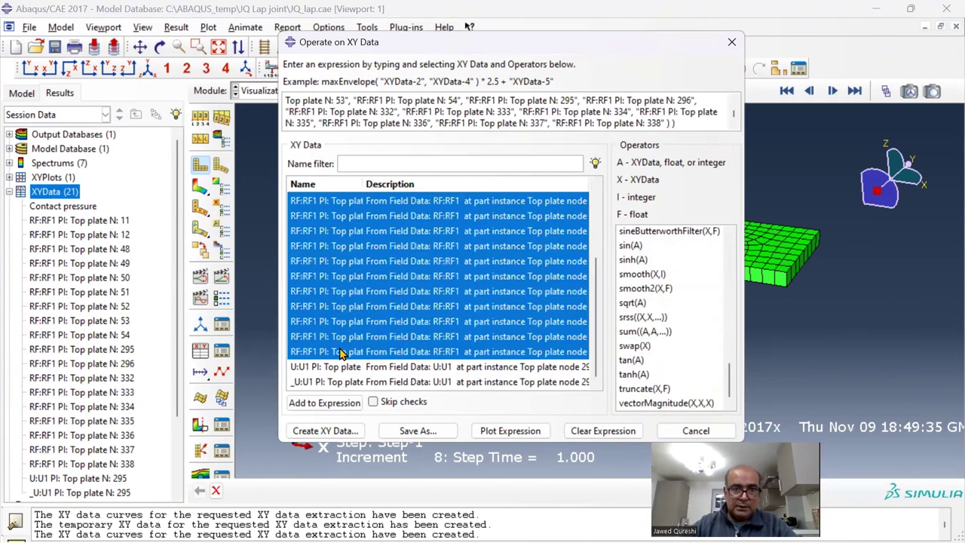
Plot the summed reaction force expression and save it as XY data named Load.
left_click(529, 427)
left_click(439, 432)
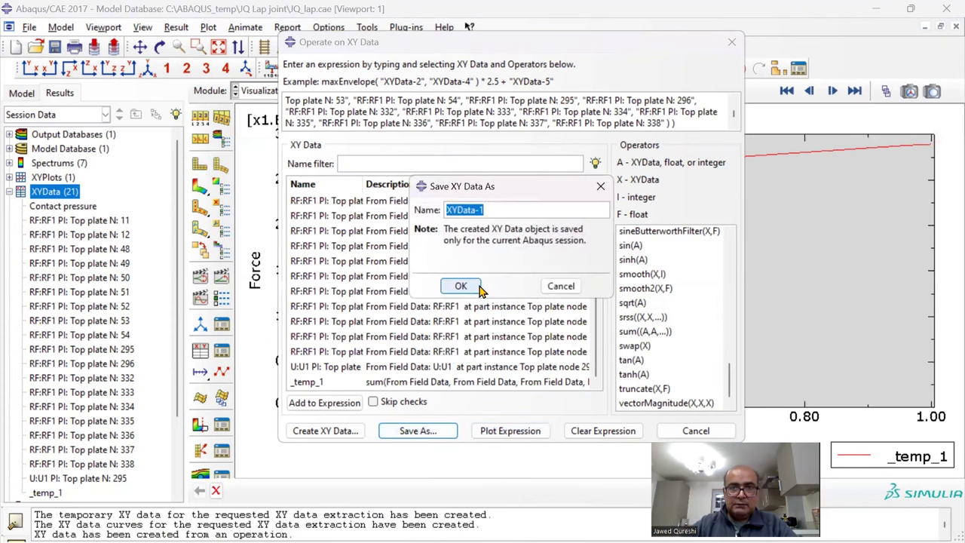
type("Load")
left_click(461, 285)
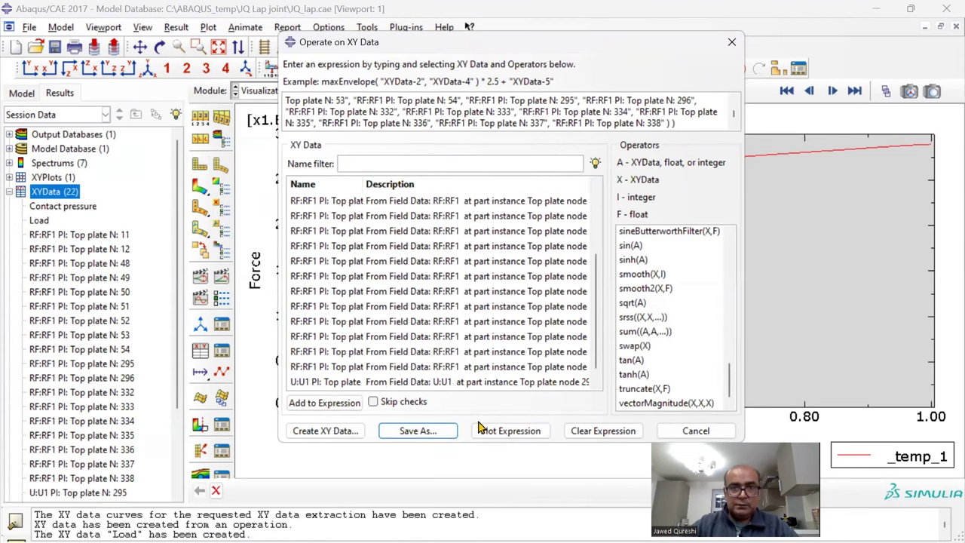
Replace the expression with a combine of the top plate's node 295 U1 curve and the Load data multiplied by 2.
scroll(652, 286, "up", 4)
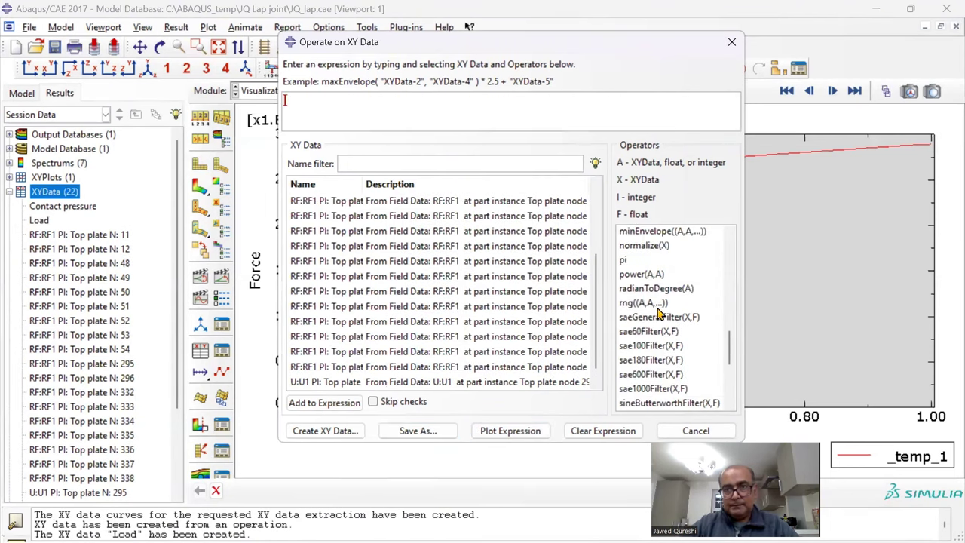
scroll(658, 312, "up", 5)
left_click(646, 302)
scroll(362, 305, "down", 1)
left_click(343, 367)
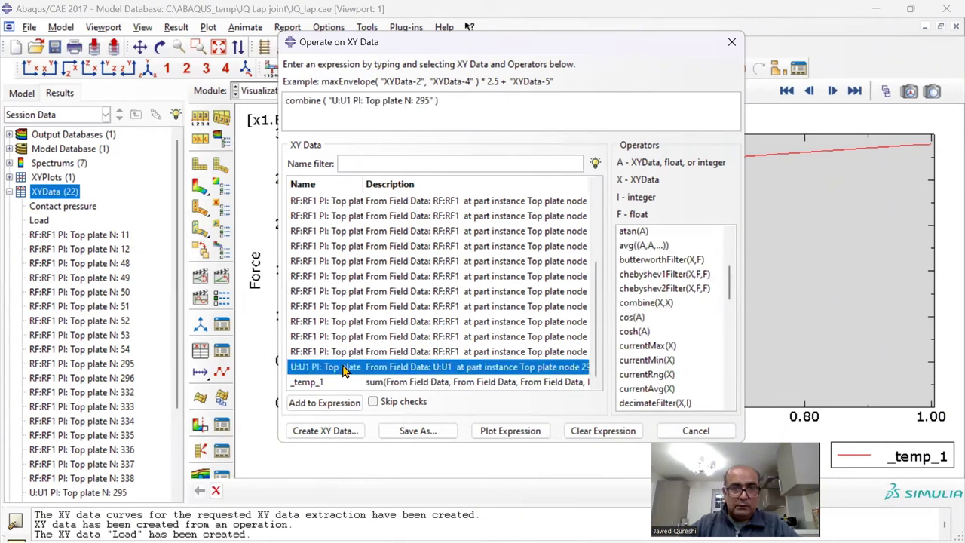
scroll(351, 256, "up", 4)
left_click(337, 216)
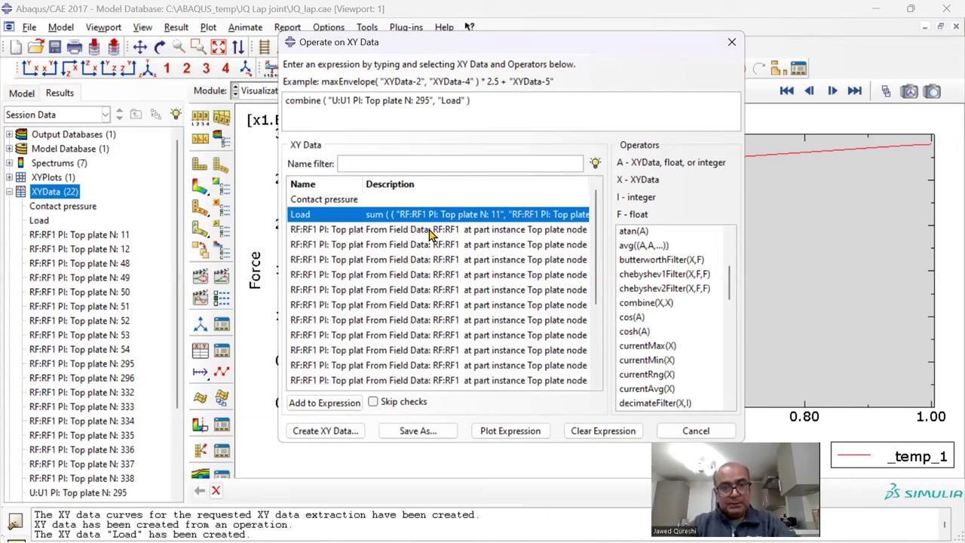
type("2")
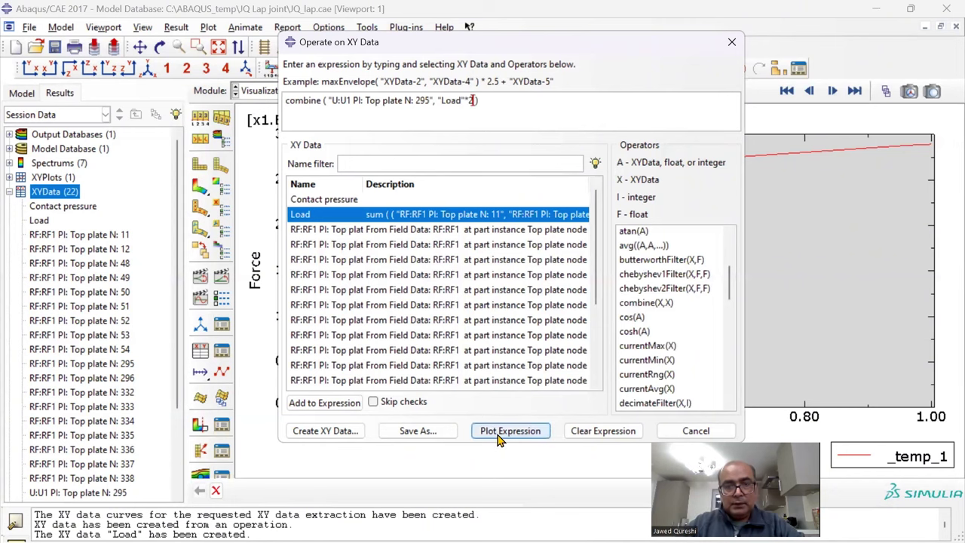
Plot the combined force-displacement expression and save it as XY data named Load-defl.
left_click(499, 435)
left_click_drag(603, 43, 691, 41)
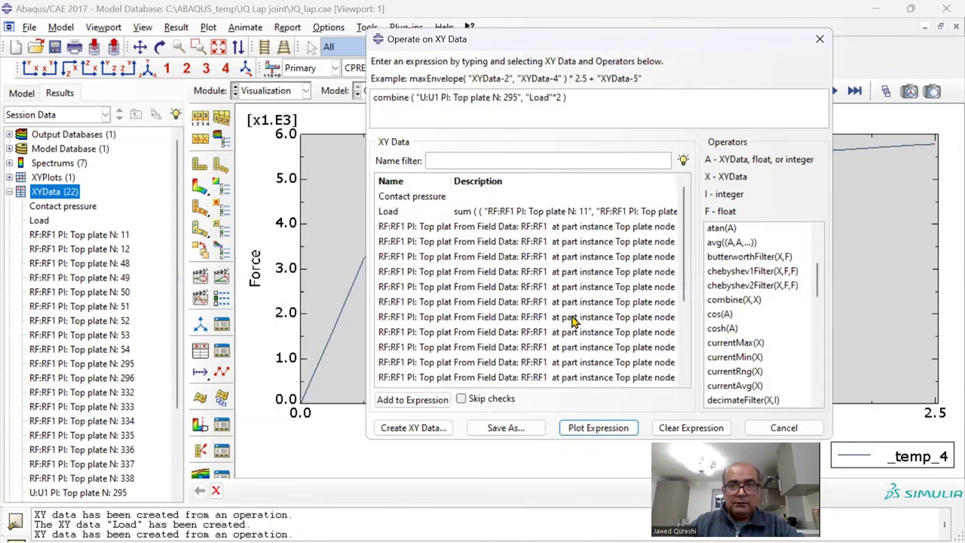
left_click(505, 427)
type("Load-defl")
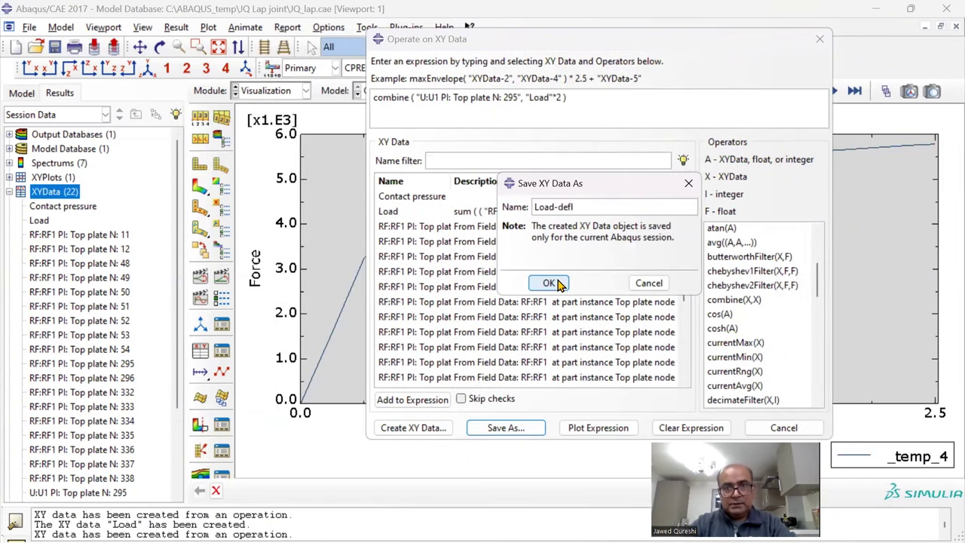
left_click(549, 284)
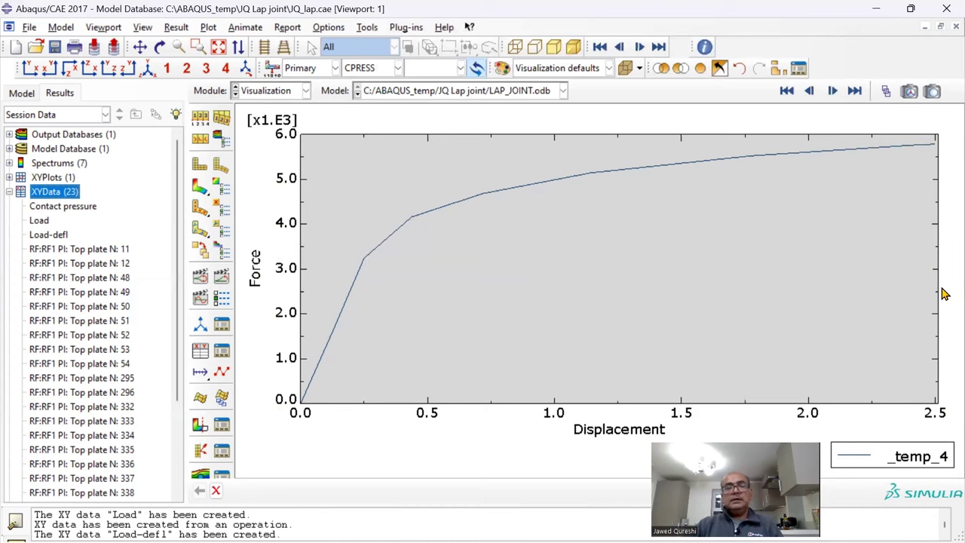